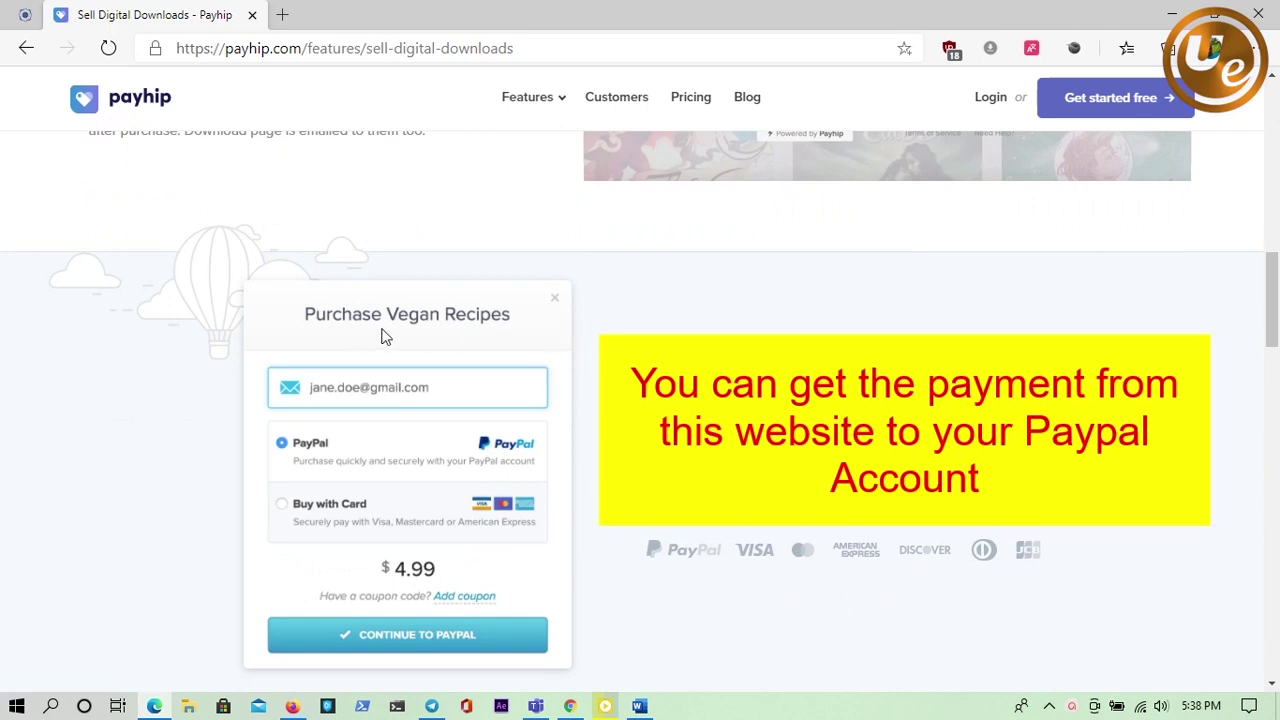
Examine the digital downloads feature page from the checkout section to the footer, and start the free sign-up
scroll(357, 366, down, 1)
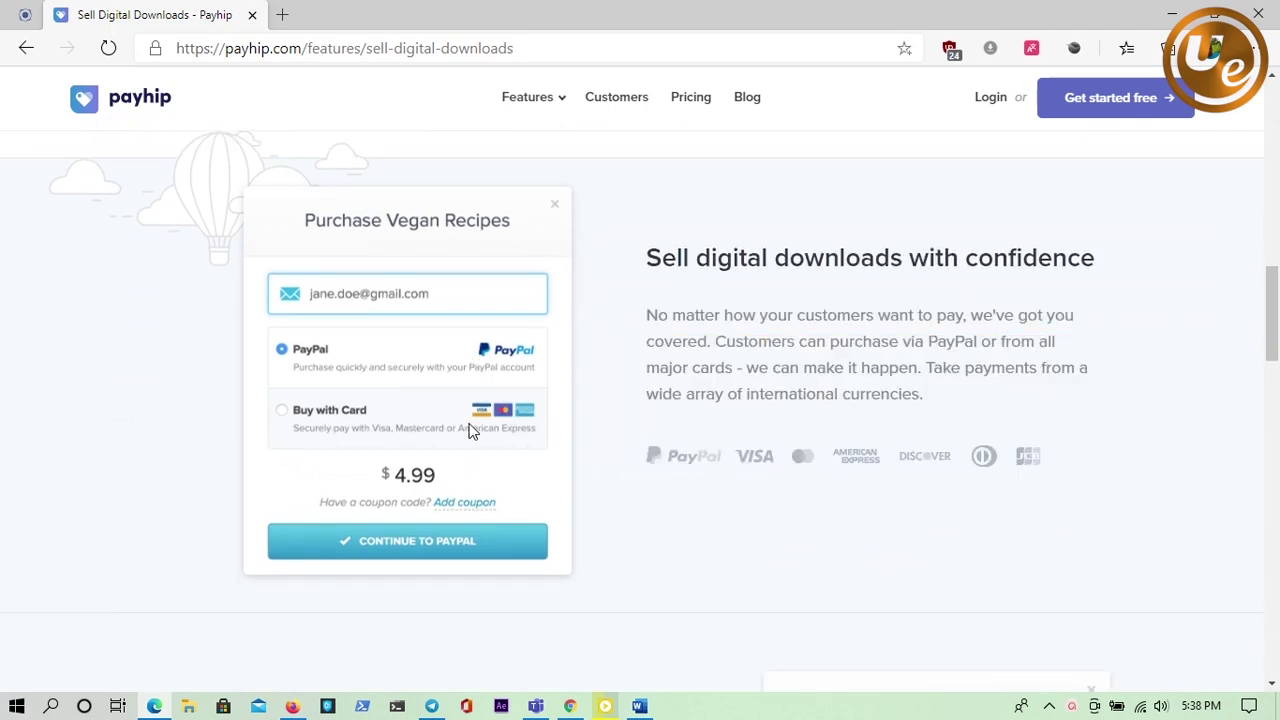
scroll(400, 400, down, 2)
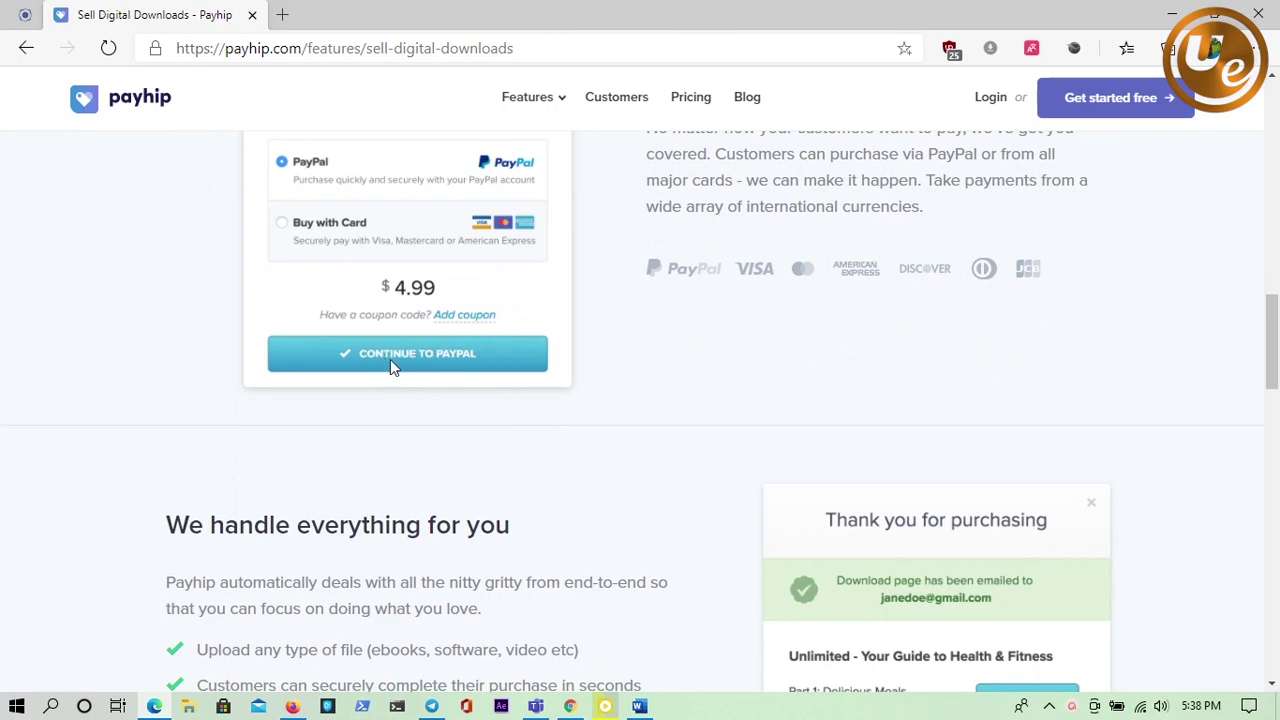
scroll(467, 366, down, 3)
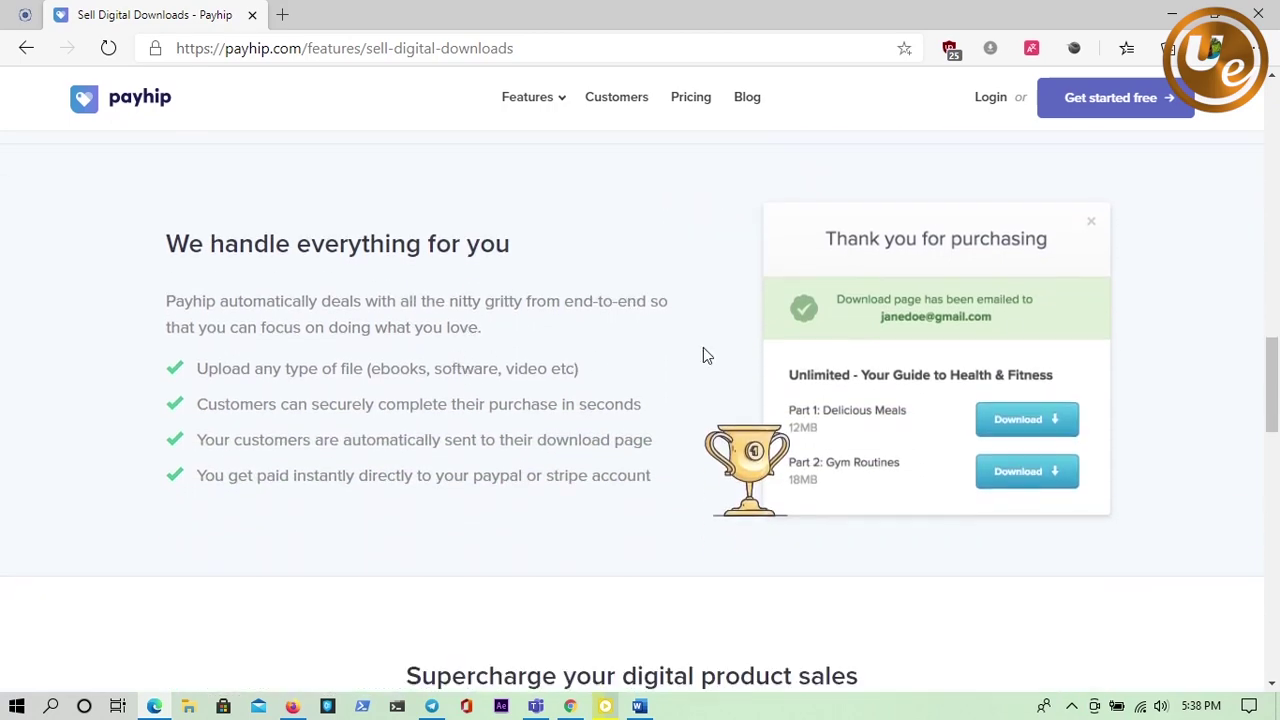
scroll(583, 417, down, 8)
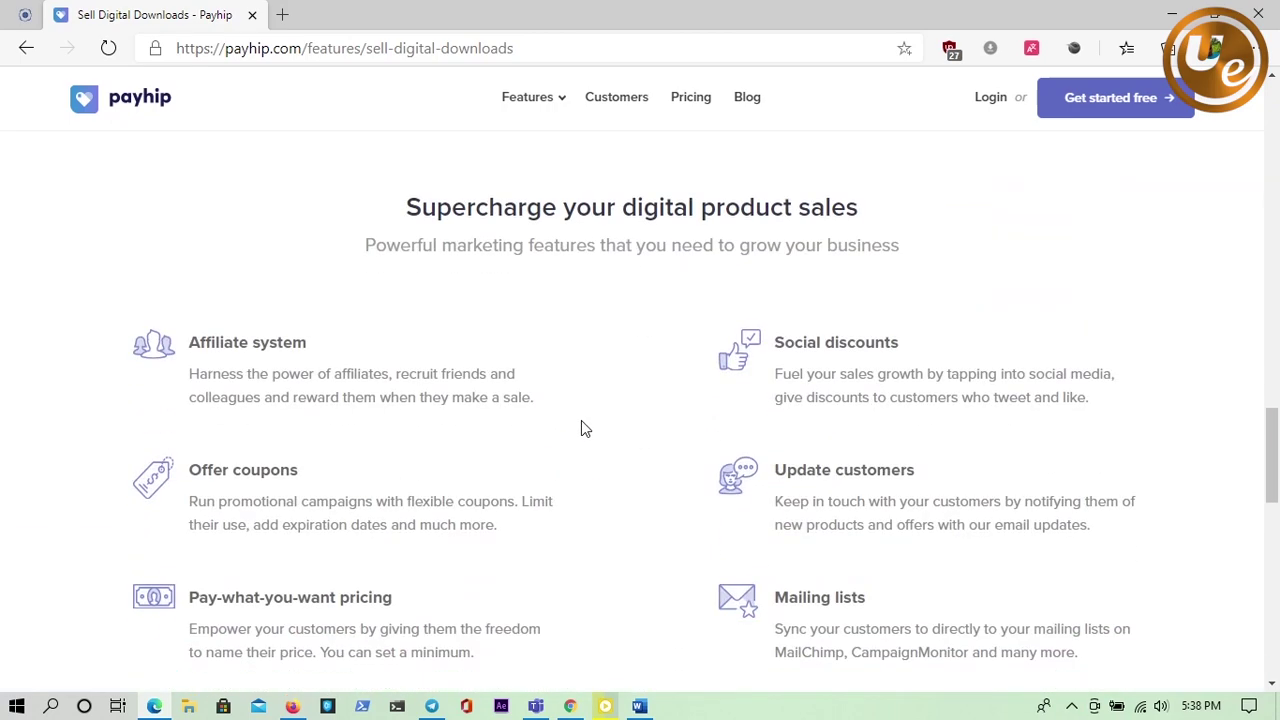
scroll(573, 425, down, 10)
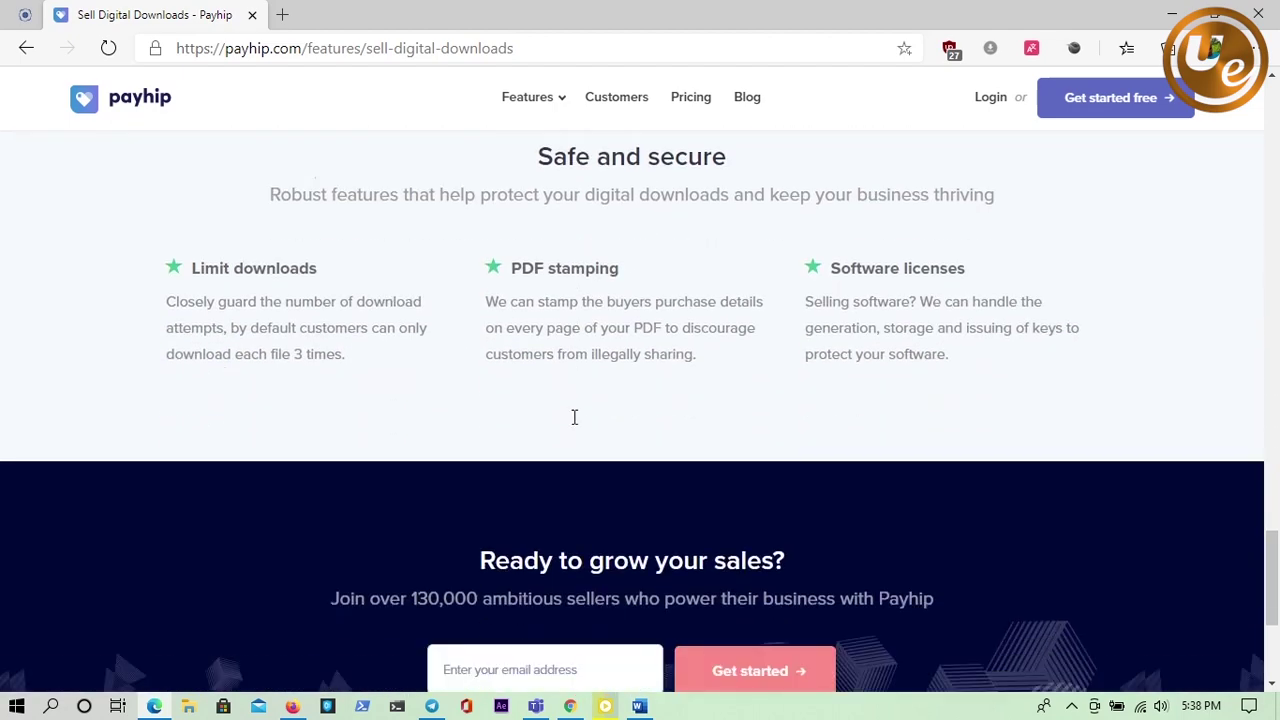
scroll(574, 417, down, 2)
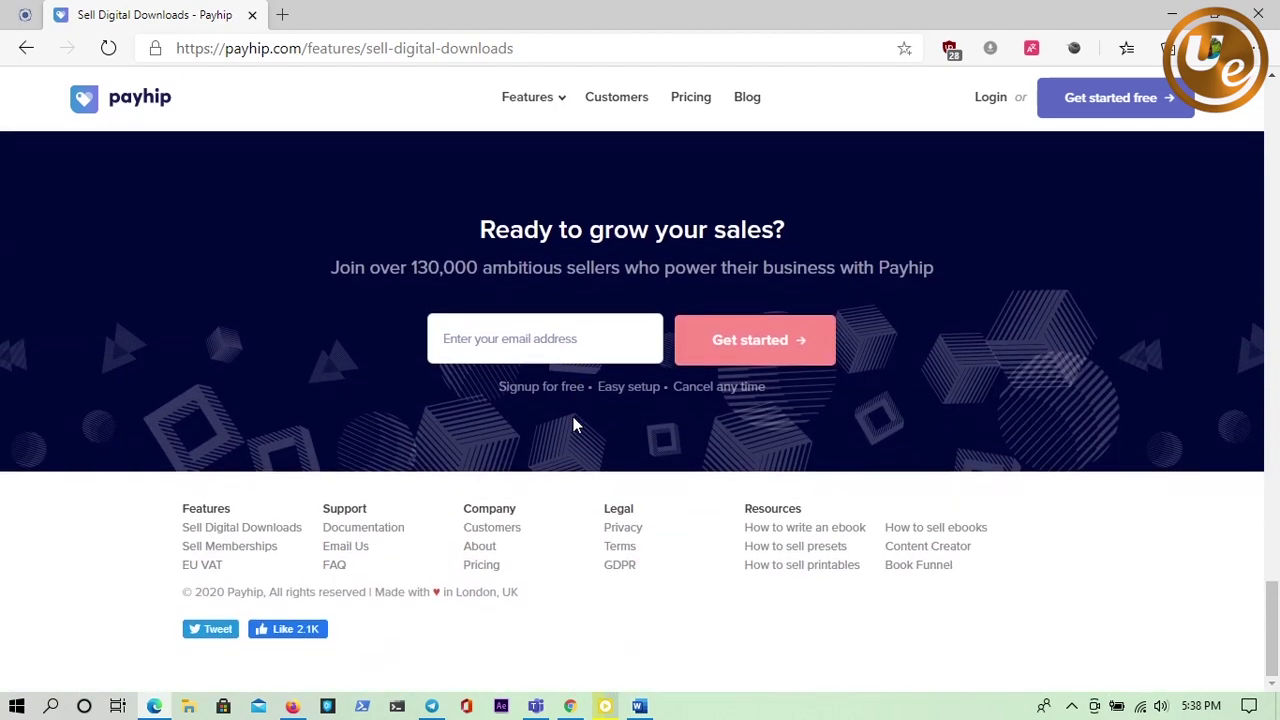
scroll(573, 425, up, 12)
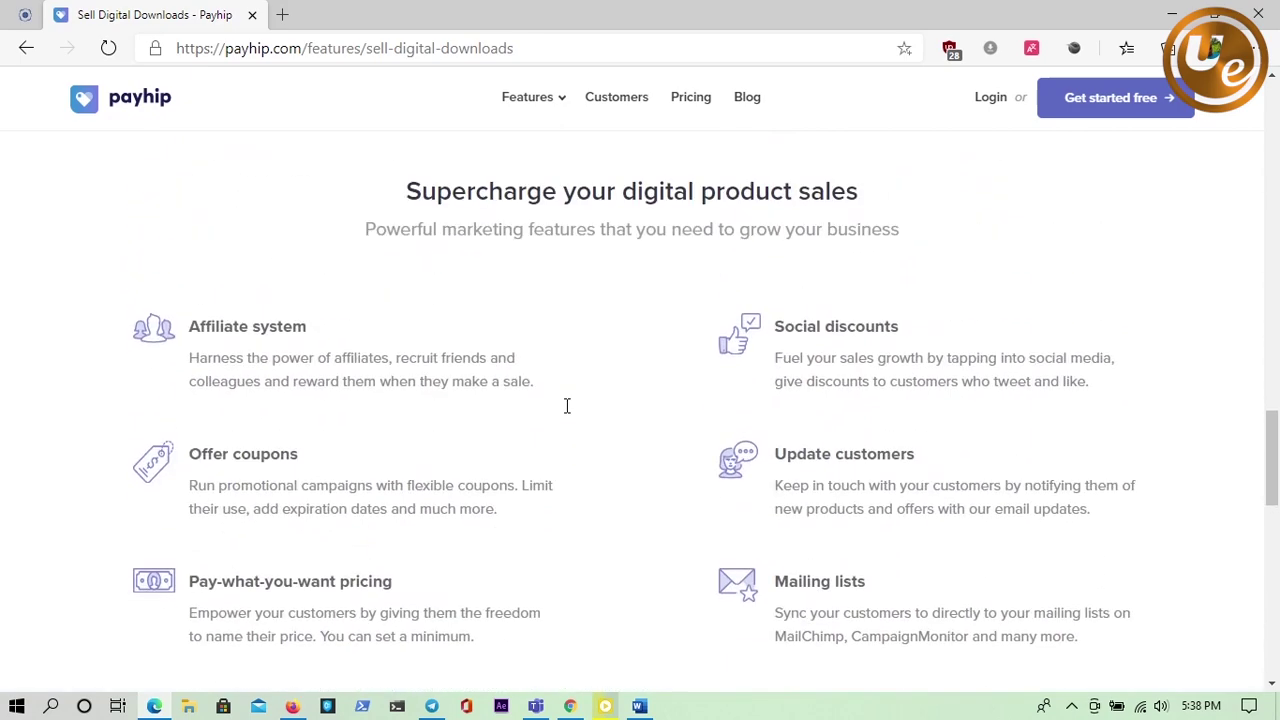
scroll(566, 405, up, 15)
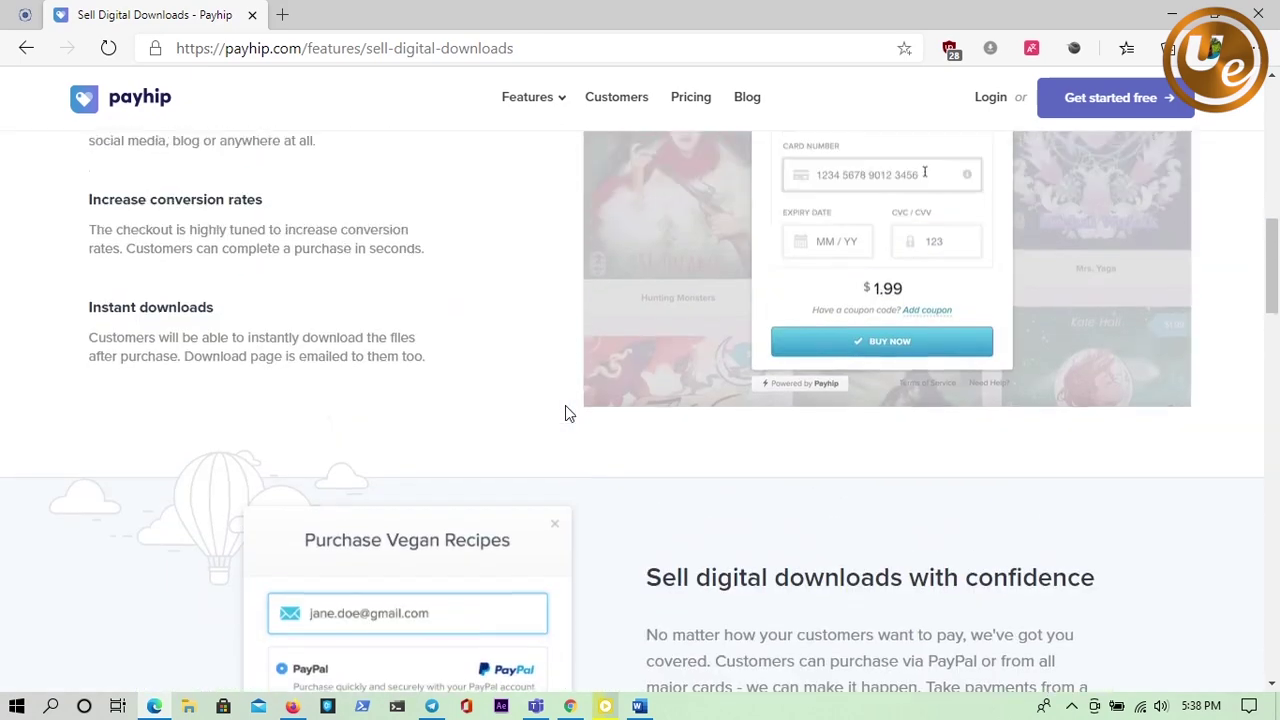
scroll(565, 410, up, 10)
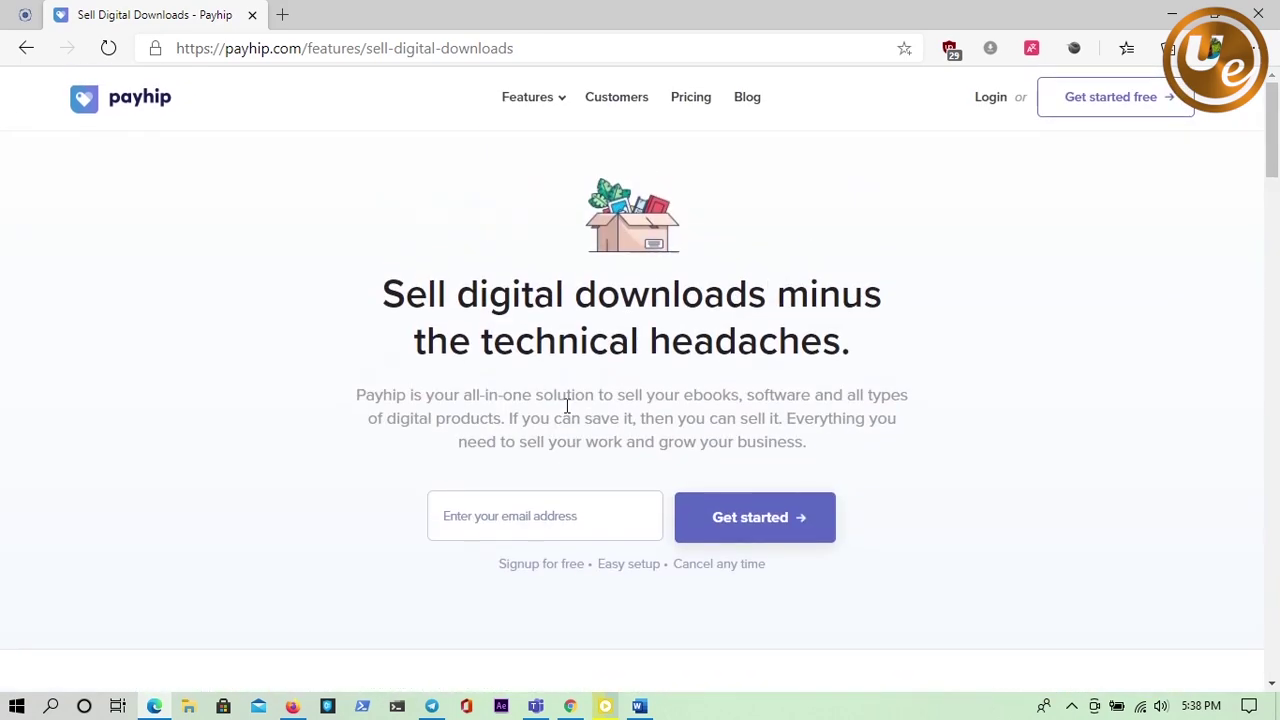
click(1134, 103)
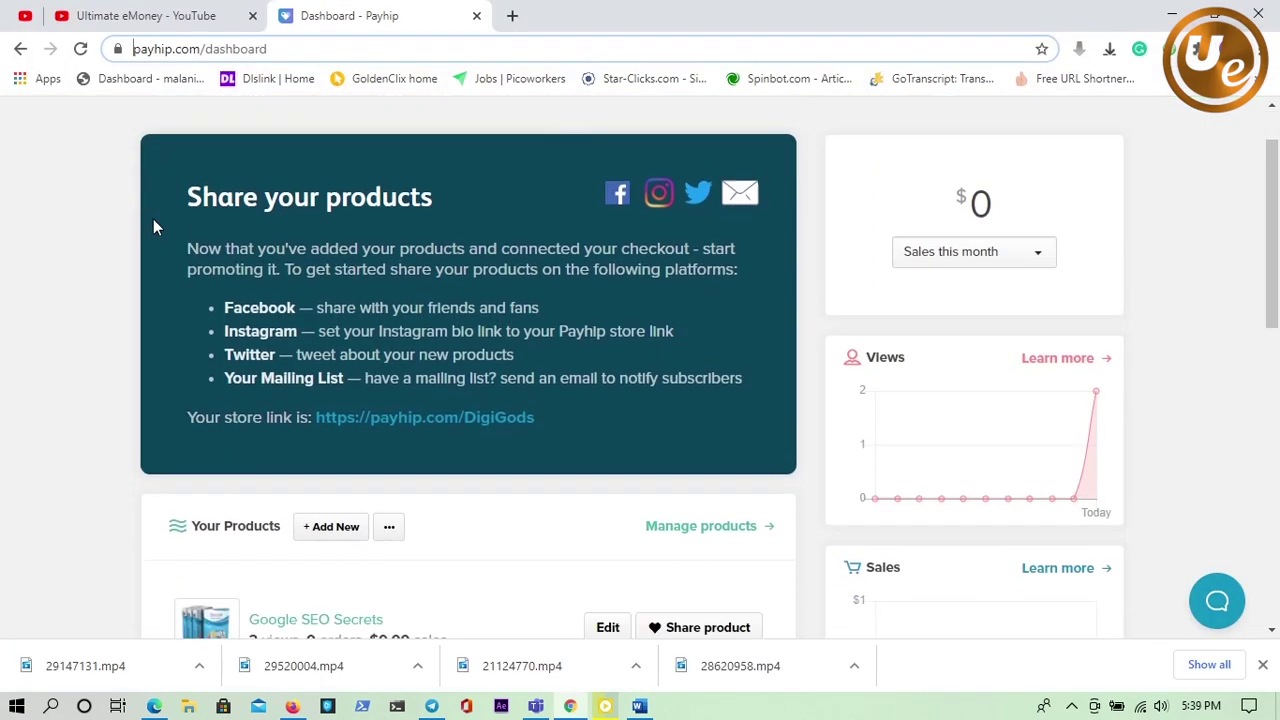
Review the dashboard's product, transaction, sales and store progress sections, and open the Products page
scroll(154, 222, down, 3)
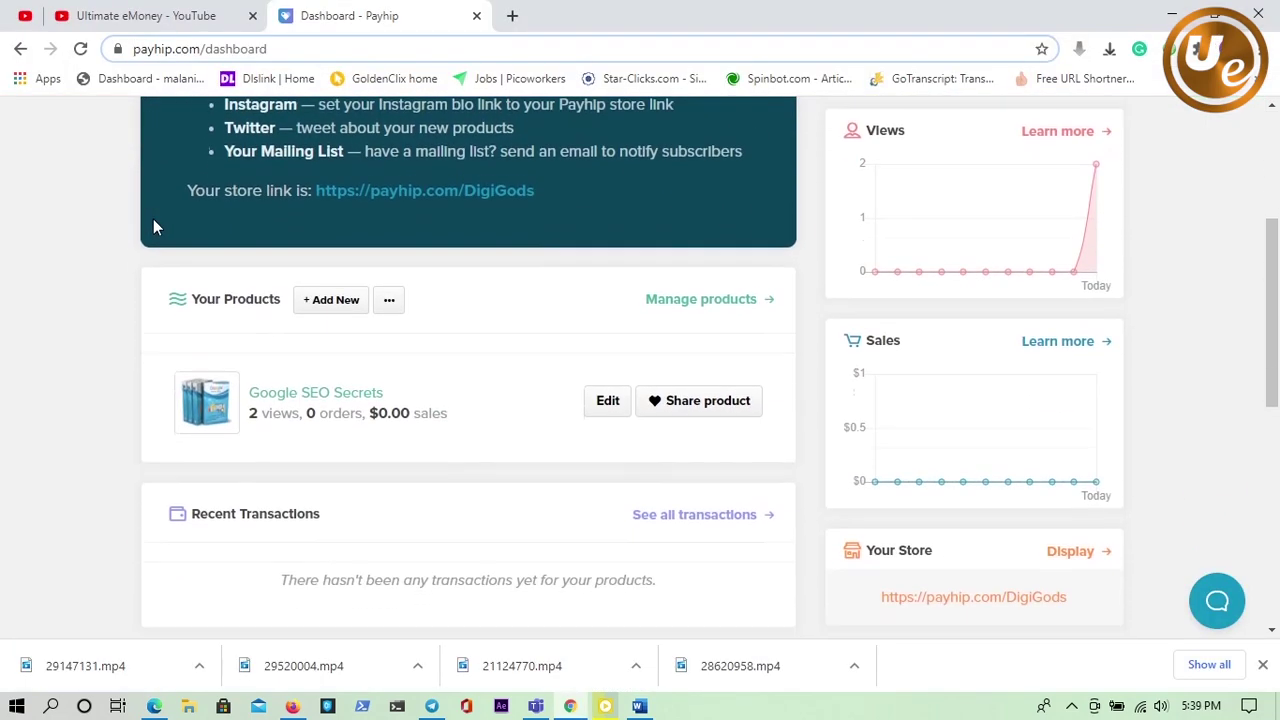
scroll(154, 228, down, 5)
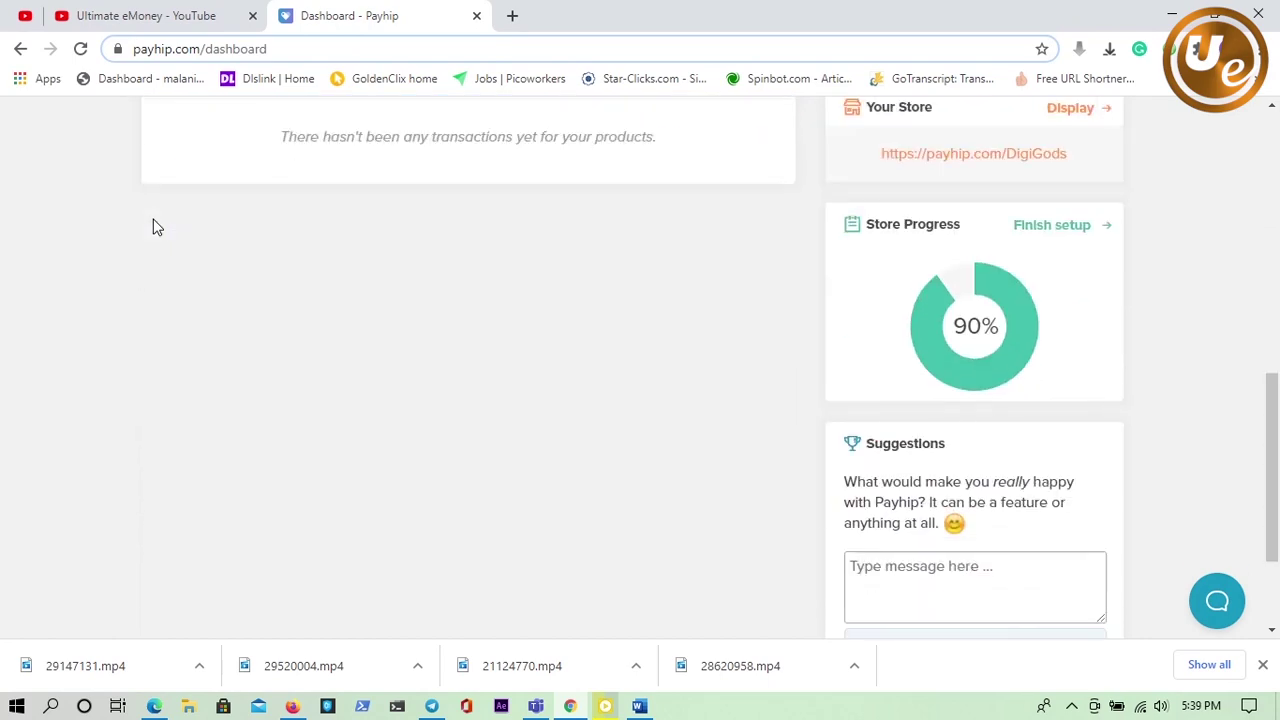
scroll(158, 230, up, 3)
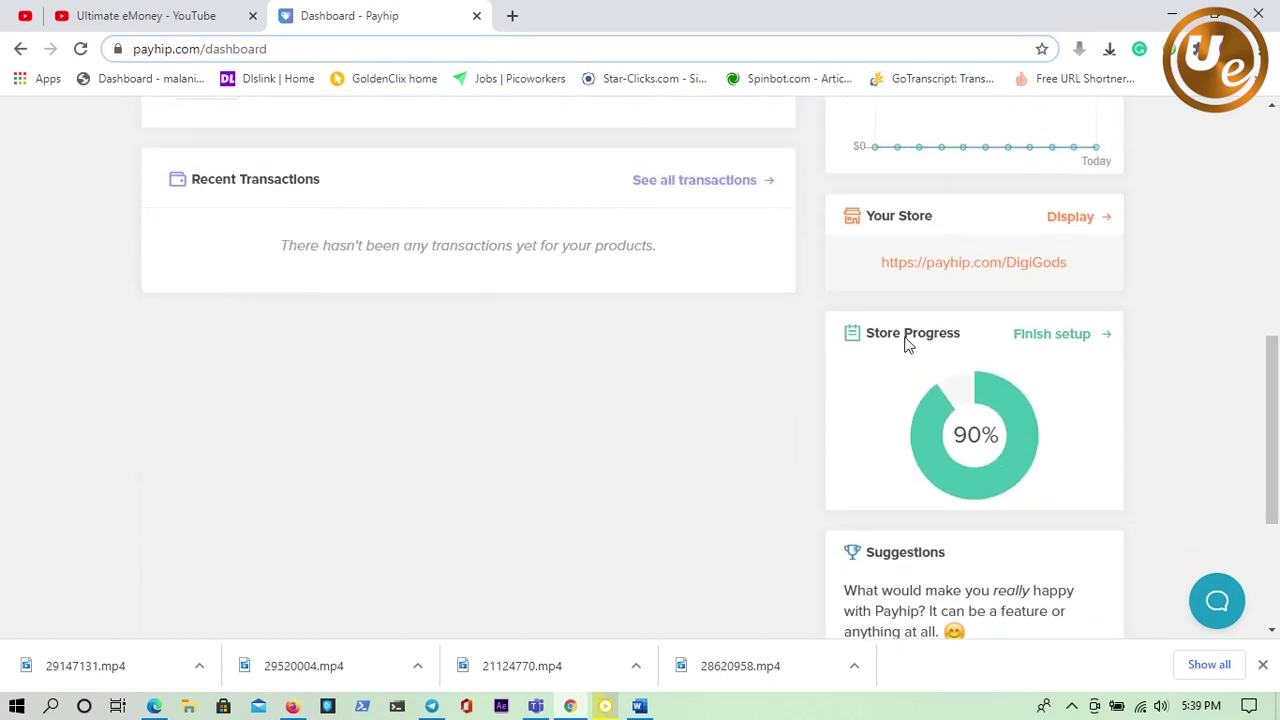
scroll(940, 291, up, 5)
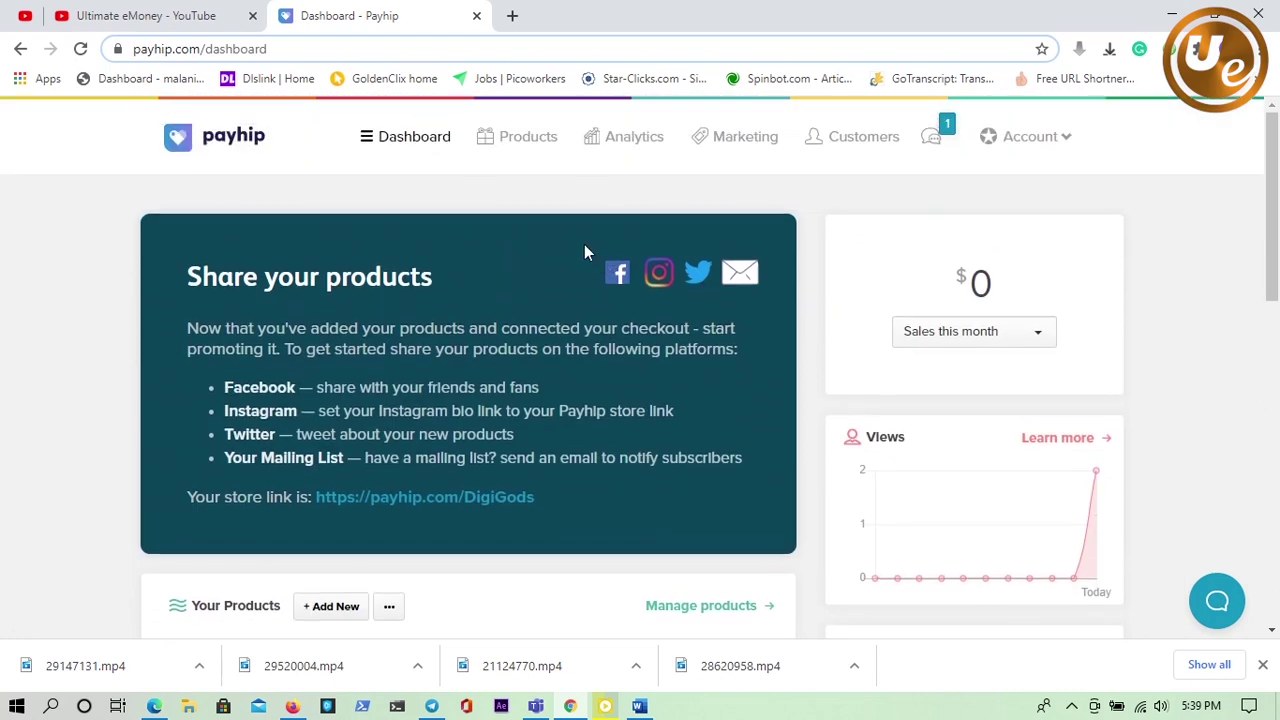
click(414, 140)
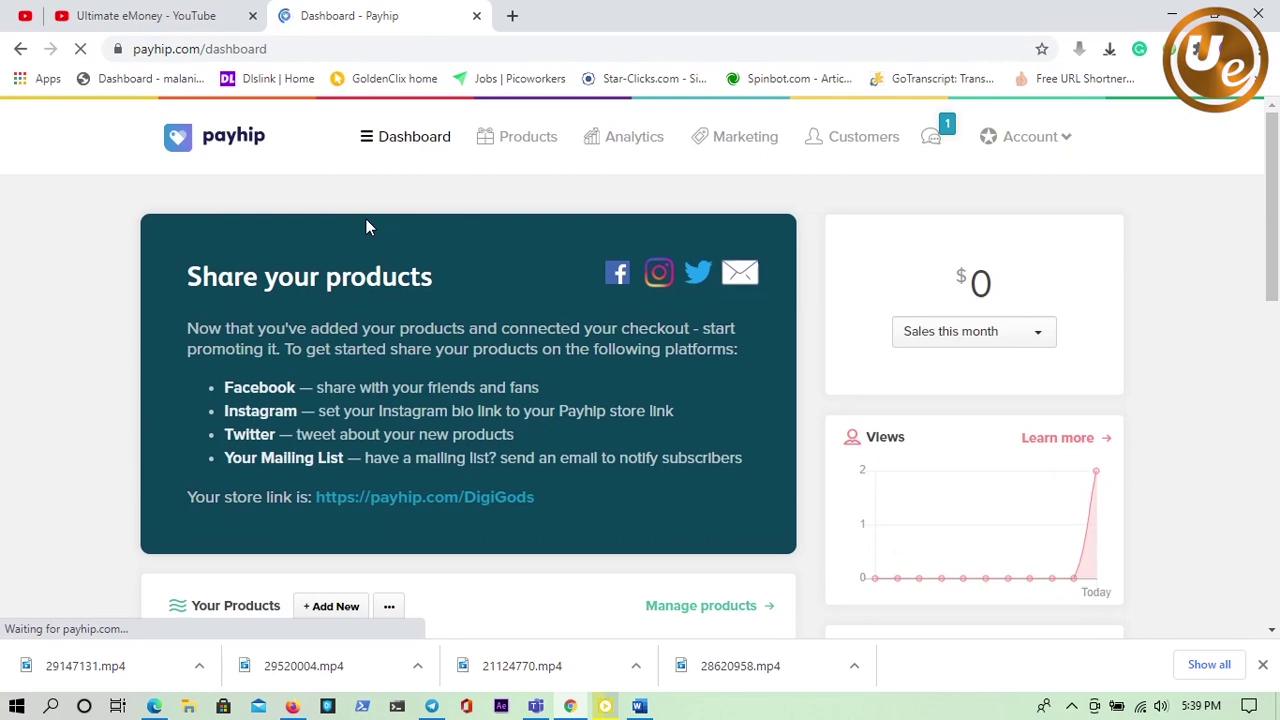
scroll(366, 219, down, 4)
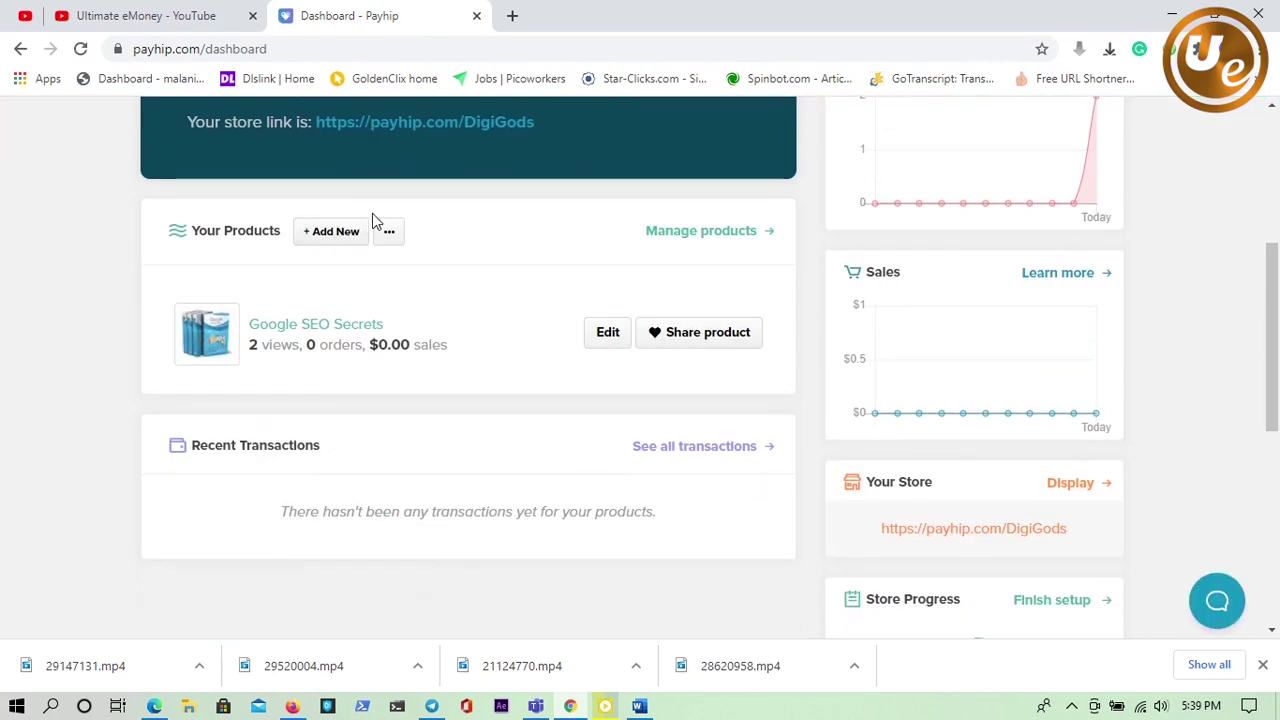
scroll(419, 218, up, 3)
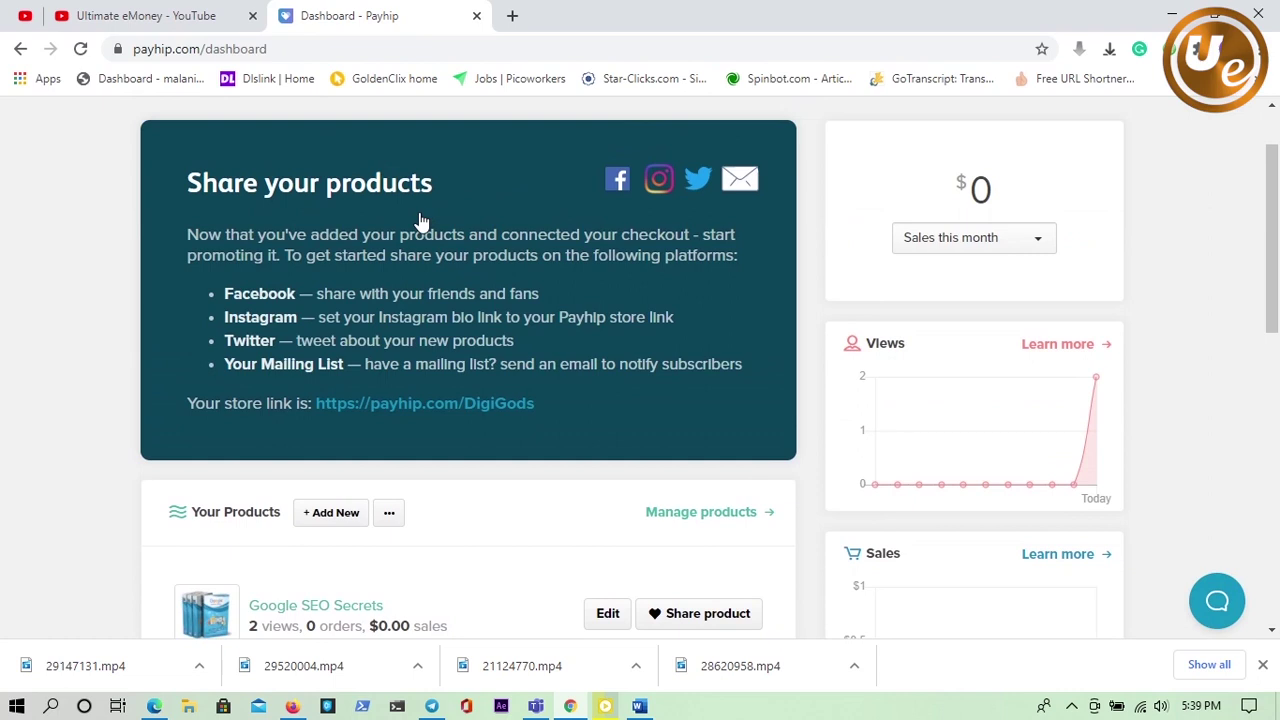
scroll(419, 218, up, 1)
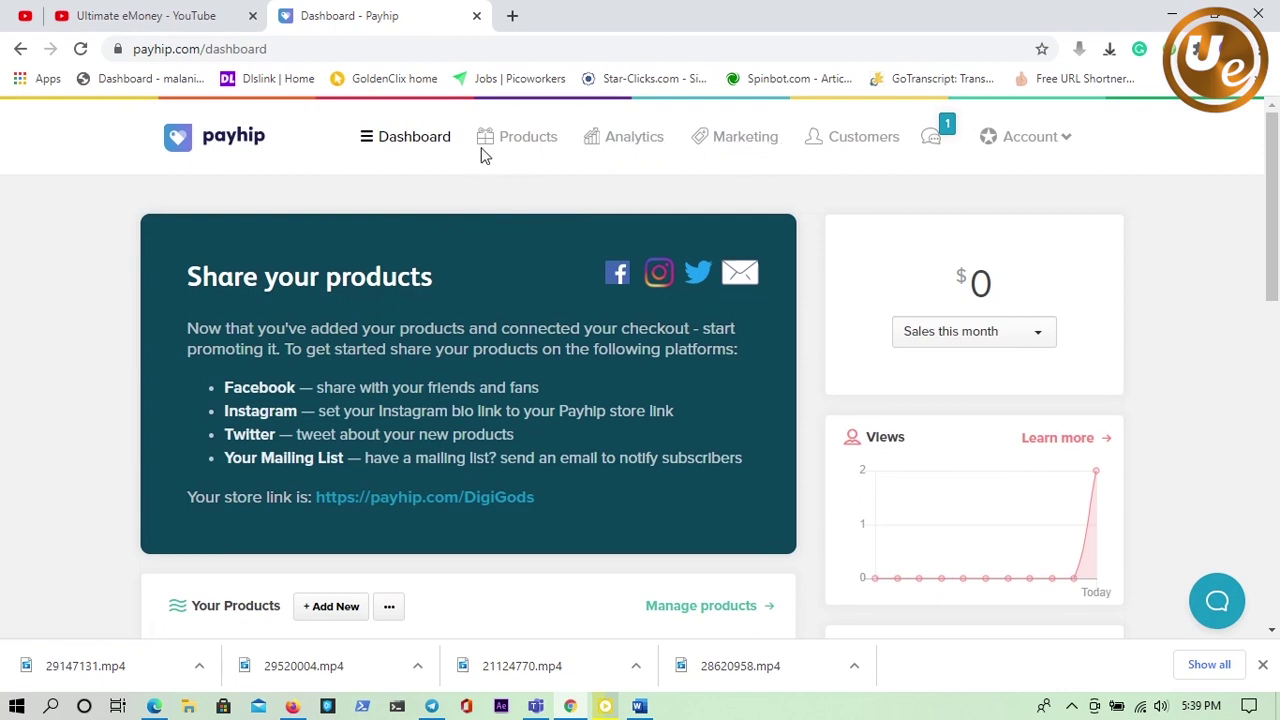
click(528, 146)
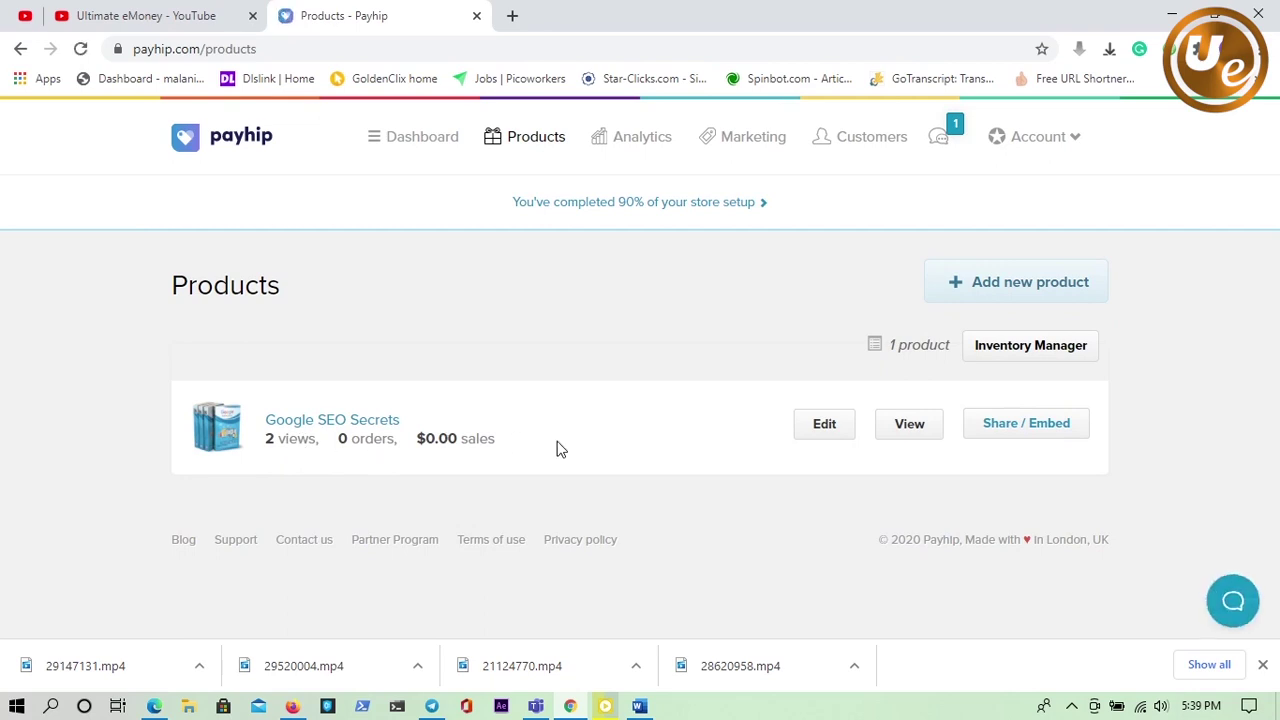
Open the store analytics and examine the daily views, sales totals, visitor sources, conversion rate, visits map and notes
click(634, 146)
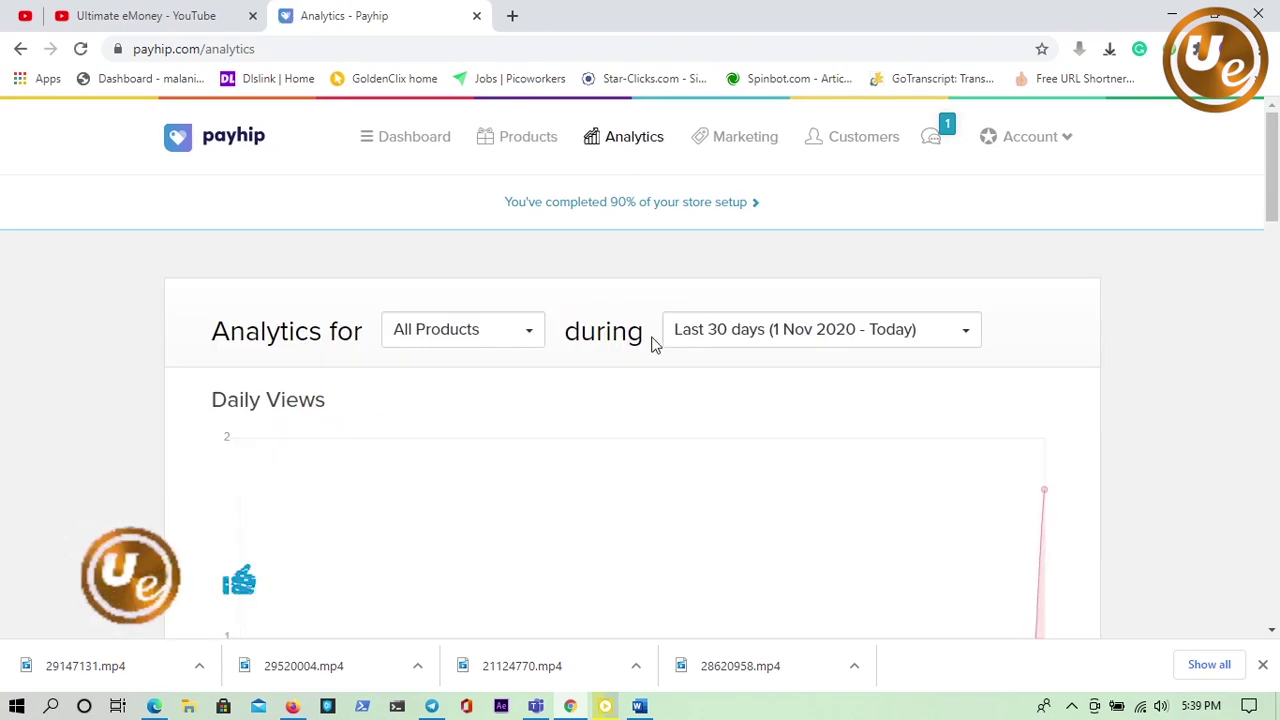
scroll(648, 345, down, 1)
scroll(648, 345, down, 5)
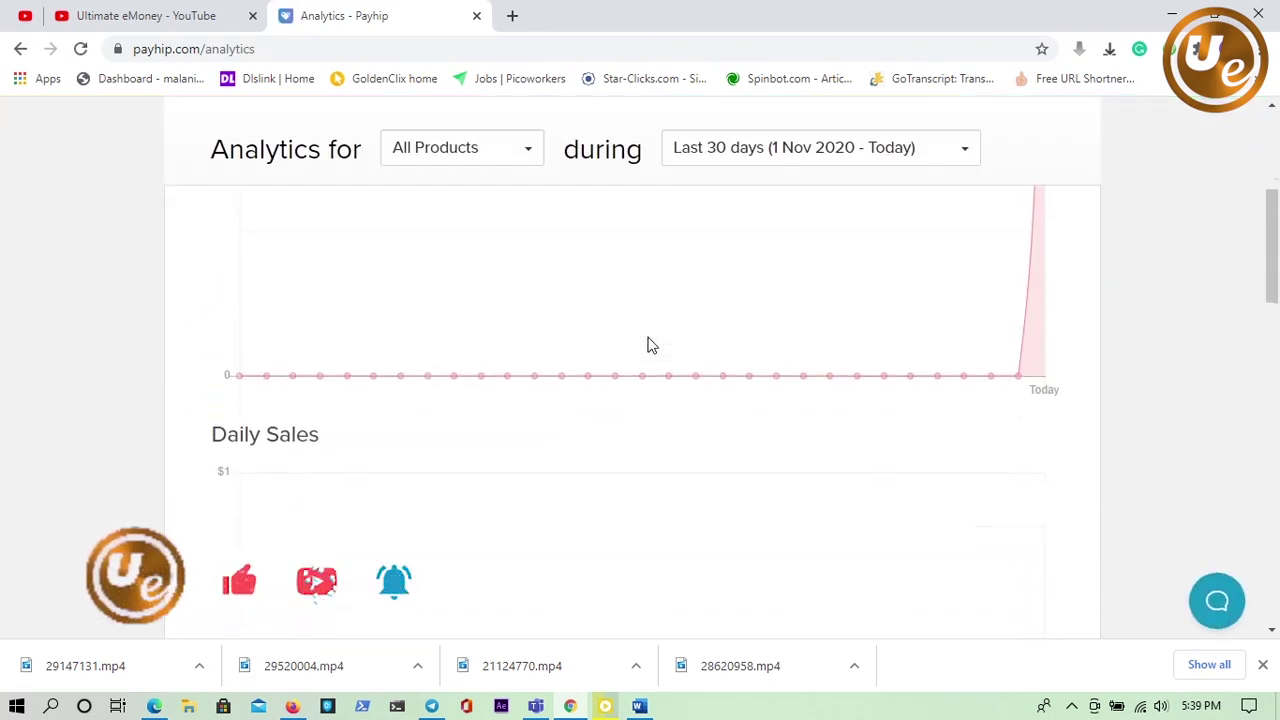
scroll(575, 360, down, 3)
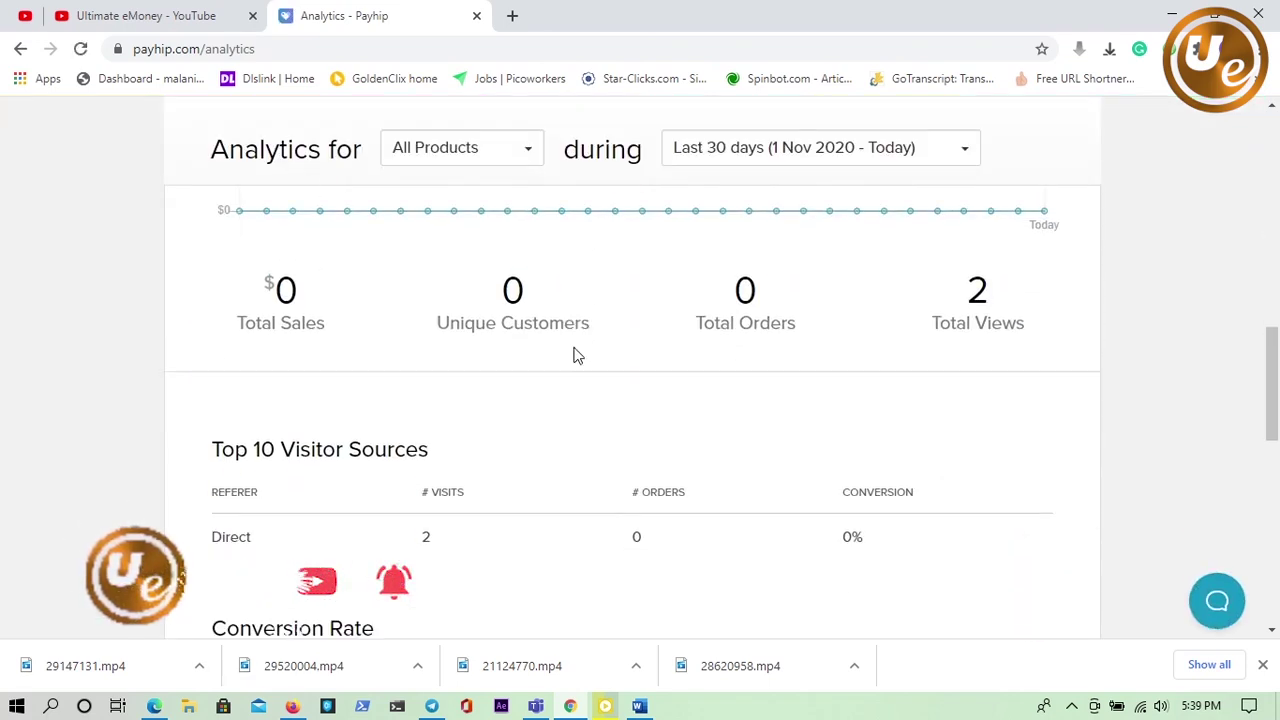
scroll(575, 353, down, 3)
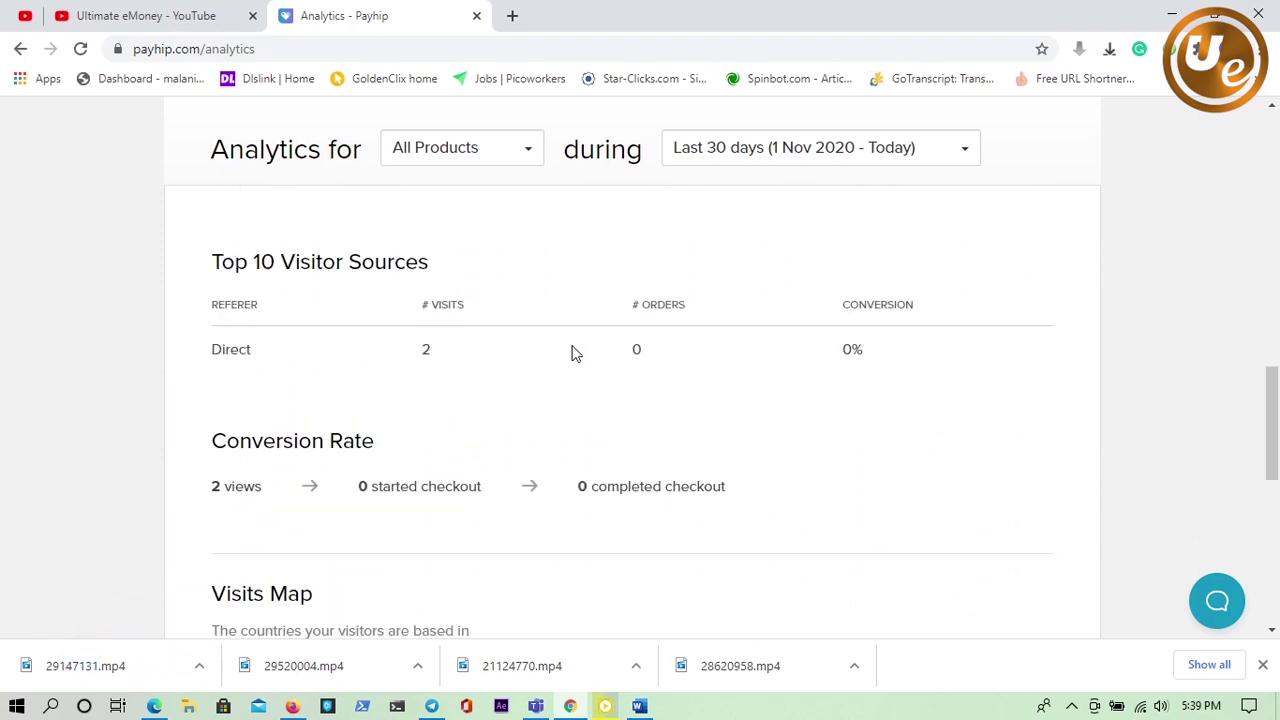
scroll(575, 353, down, 5)
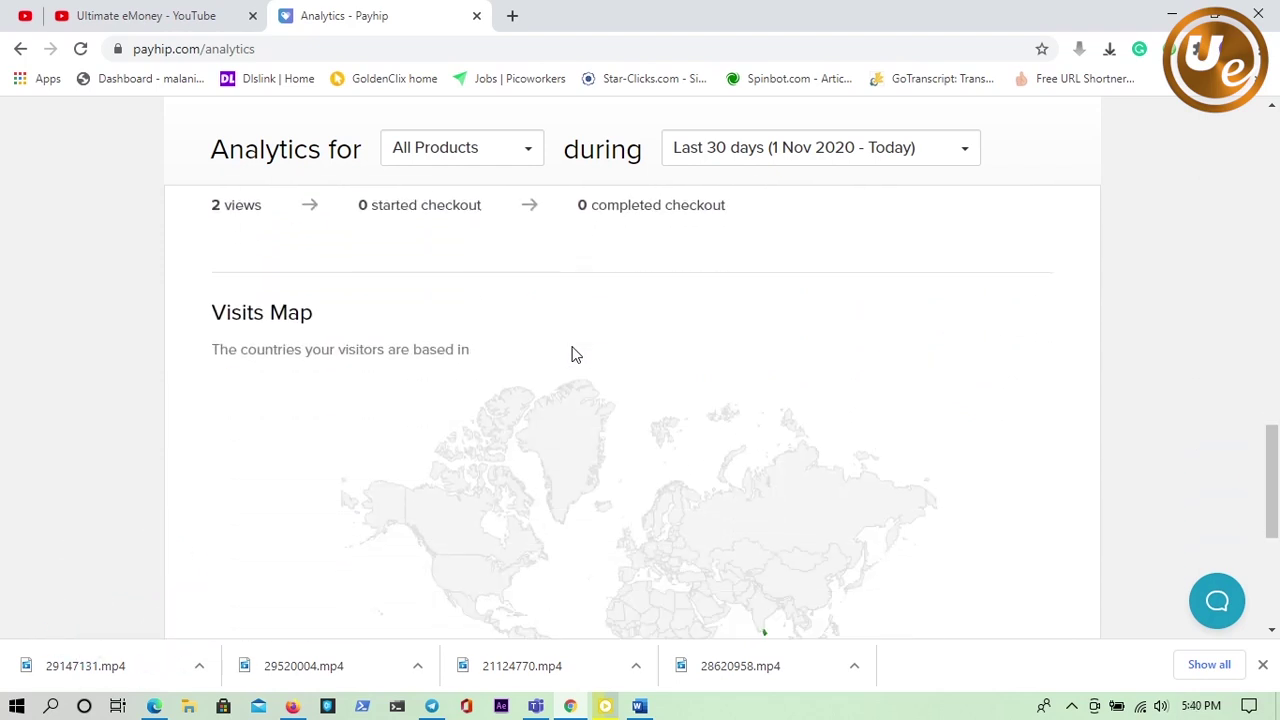
scroll(575, 354, up, 2)
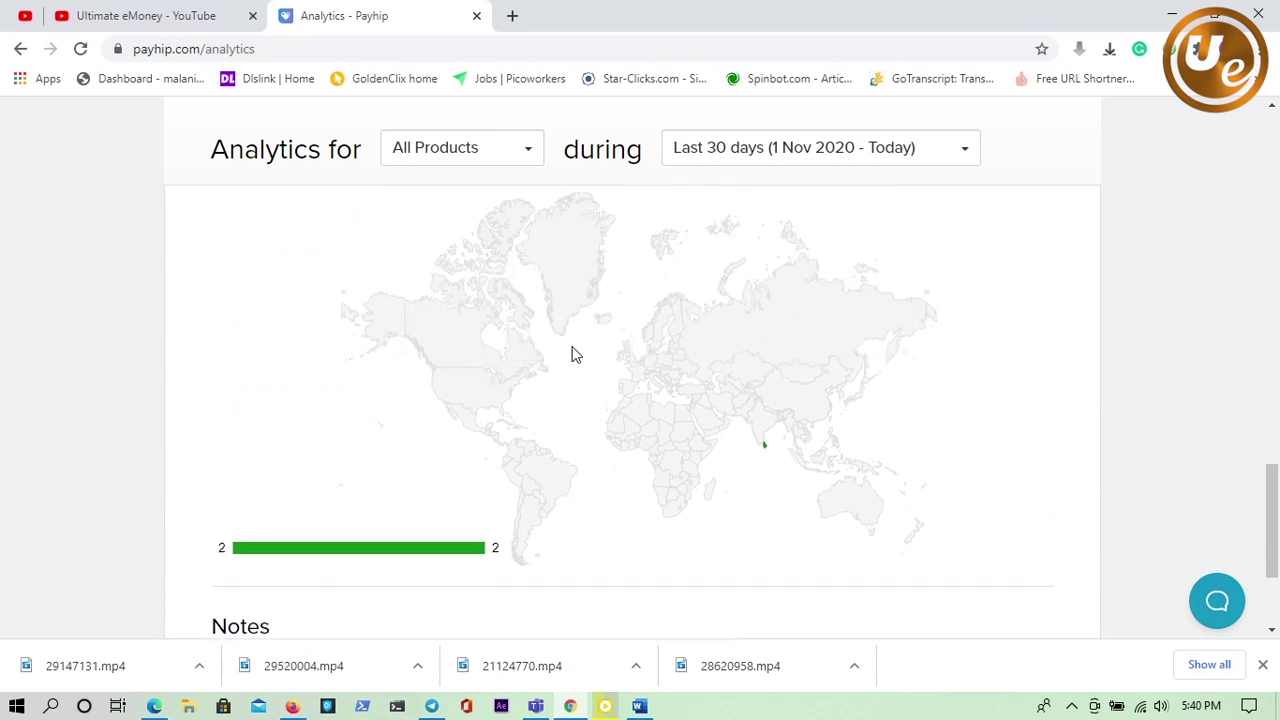
scroll(575, 355, down, 2)
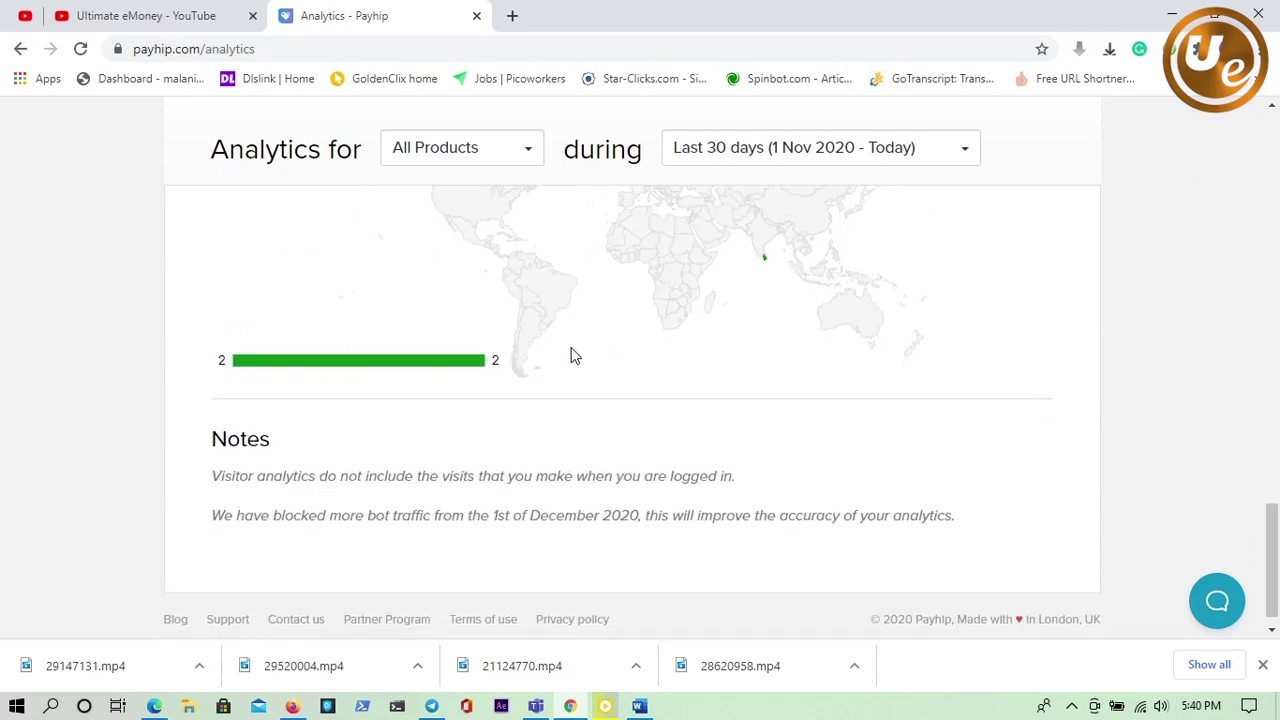
scroll(573, 355, up, 10)
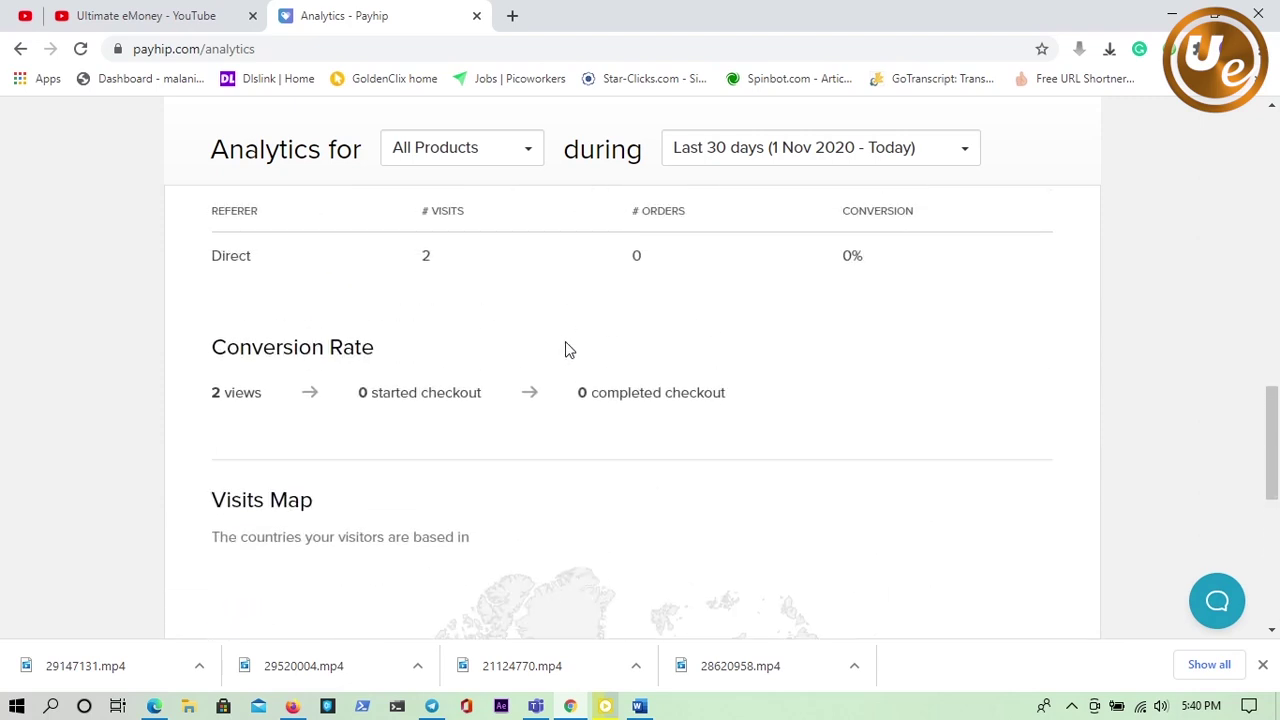
scroll(560, 350, up, 6)
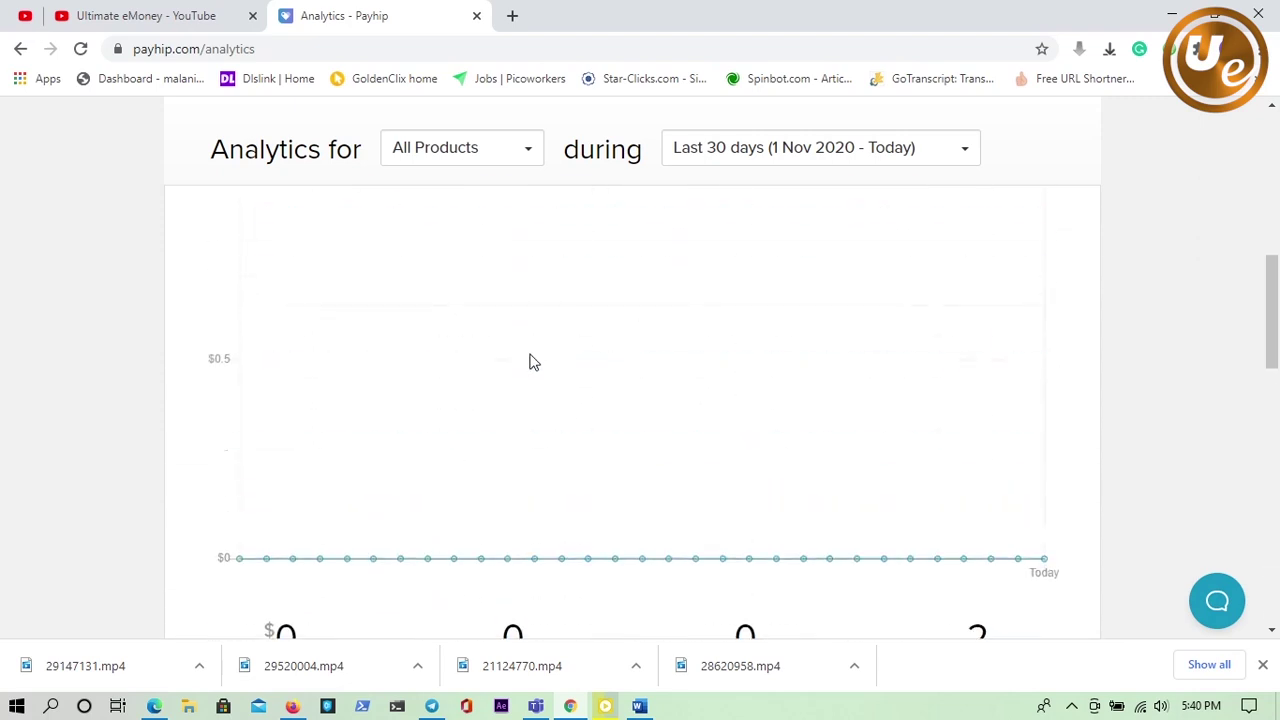
scroll(530, 362, up, 2)
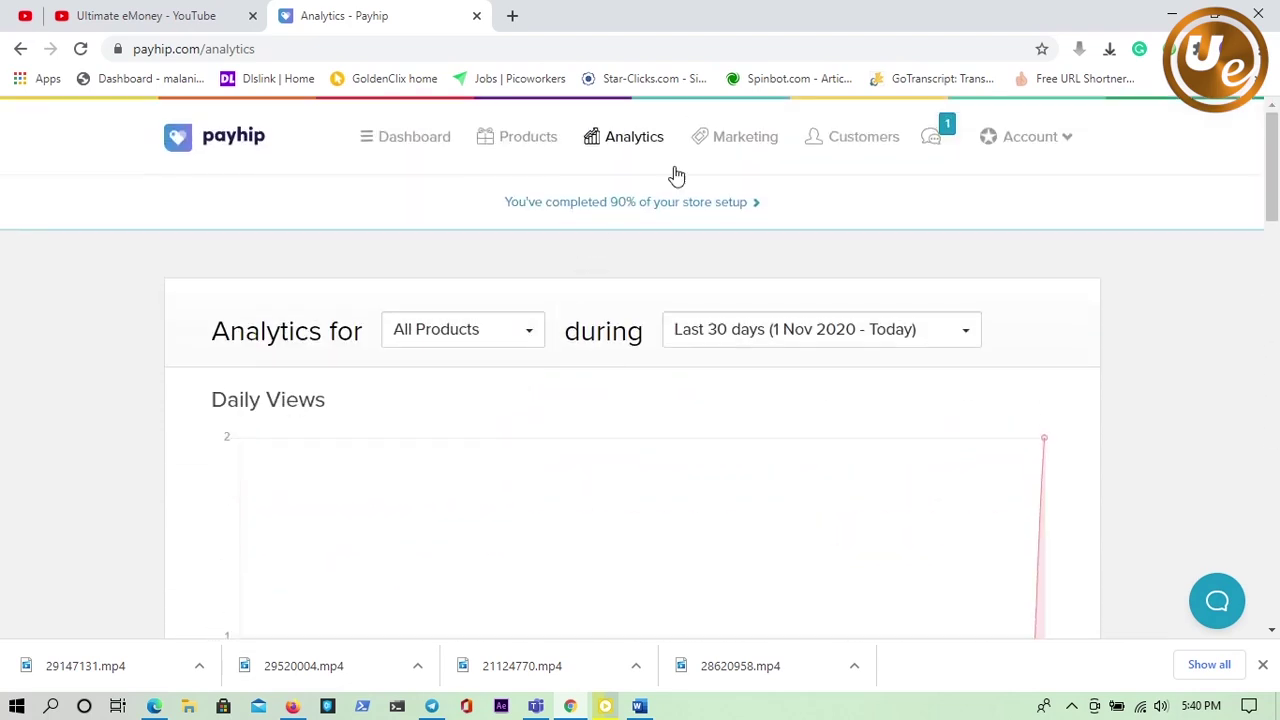
Open the Marketing page and review its coupons, social discounts, affiliates, mailing lists, cross selling, referral and upgrade sections
click(729, 145)
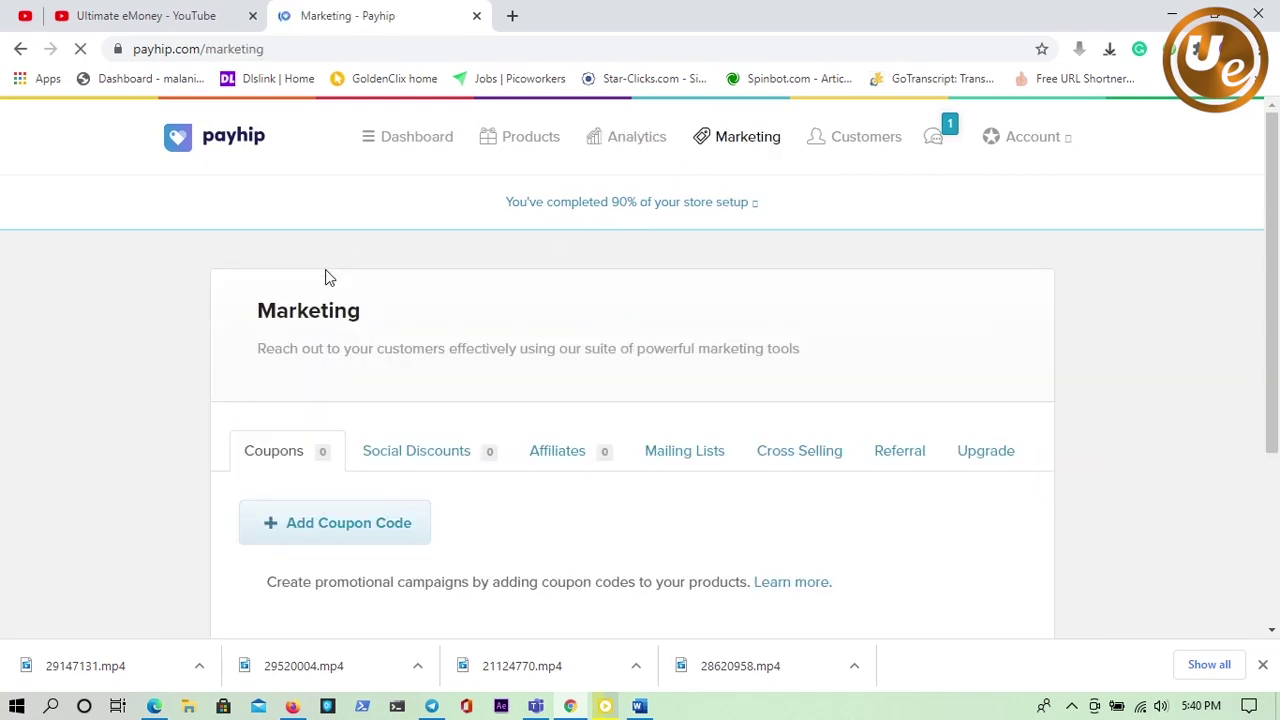
scroll(194, 300, down, 2)
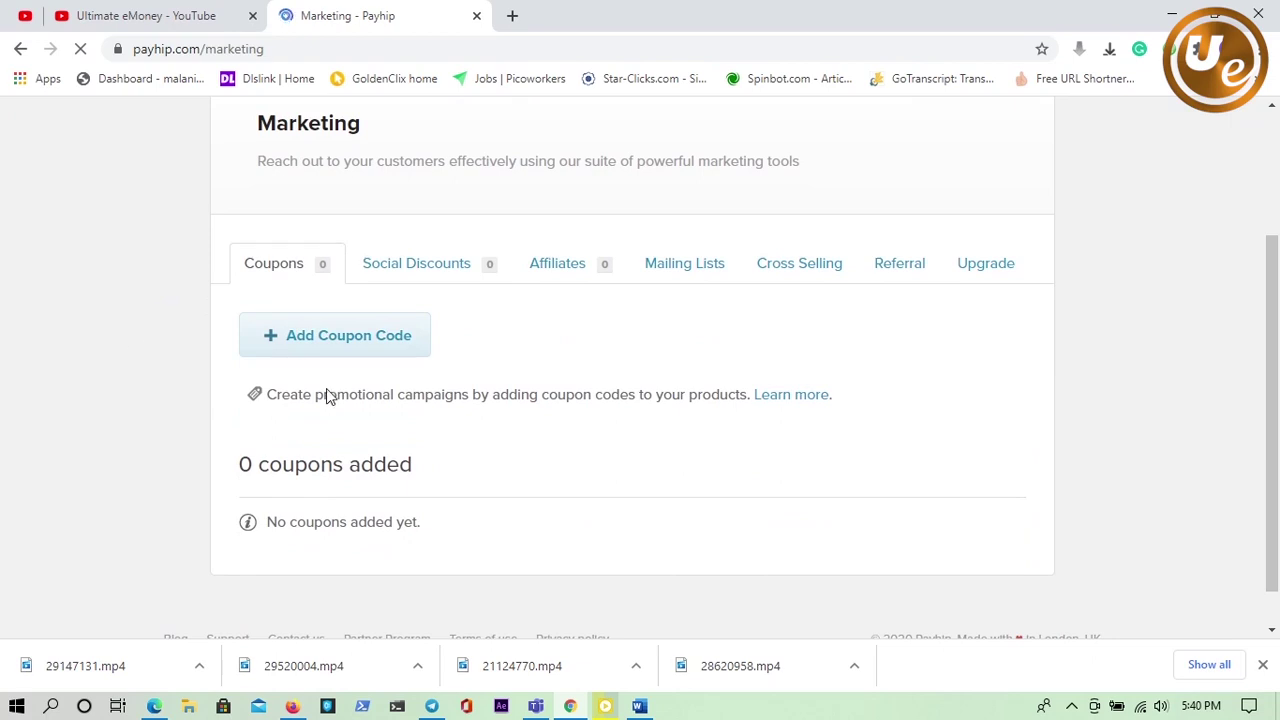
scroll(326, 440, down, 1)
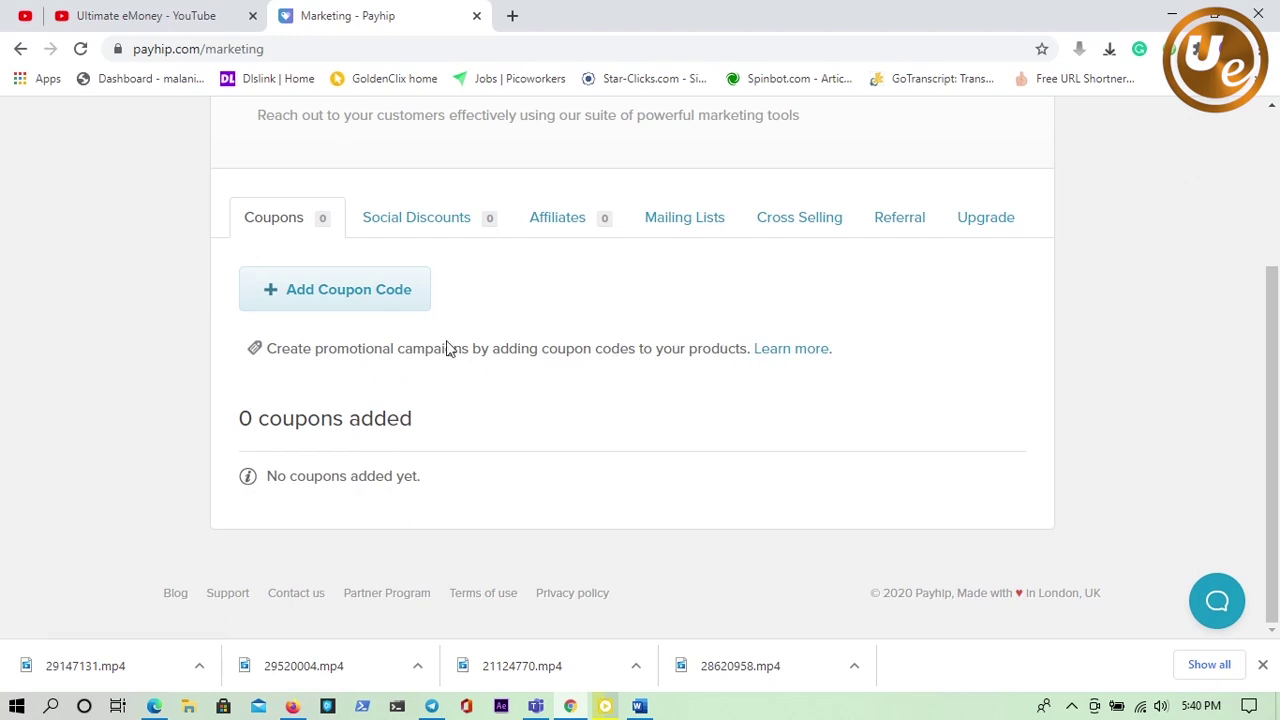
click(397, 229)
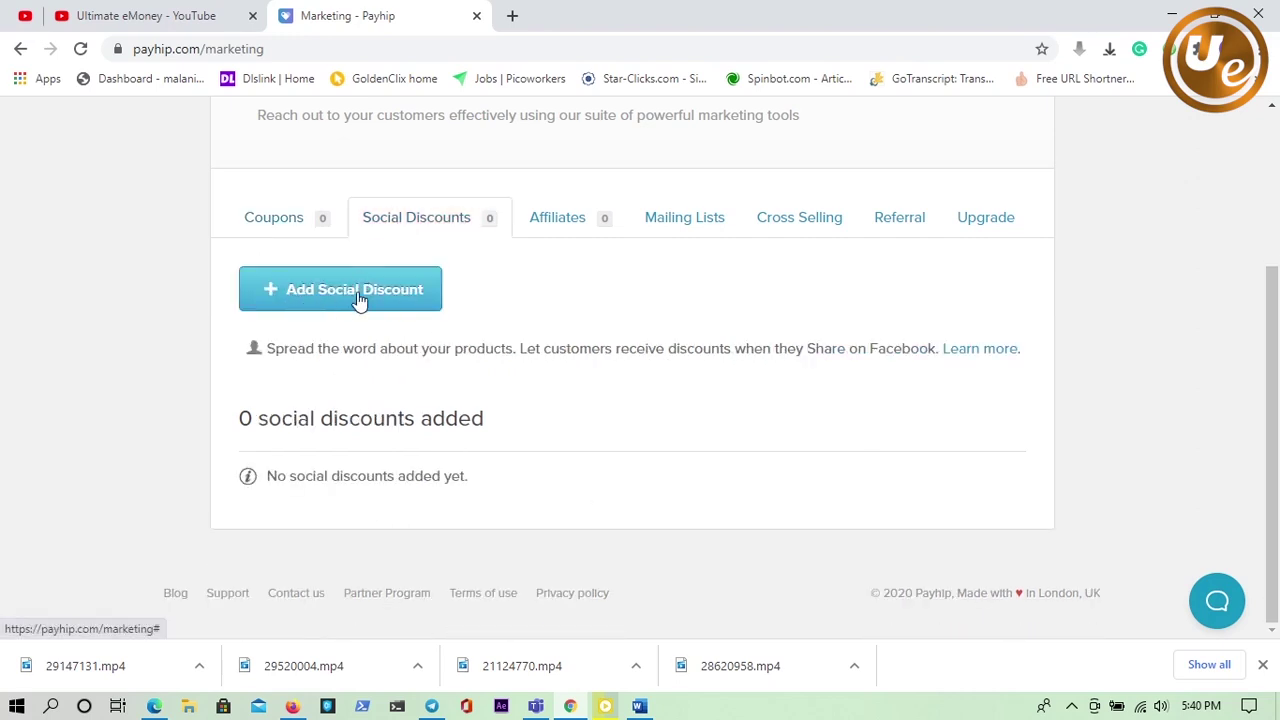
click(565, 234)
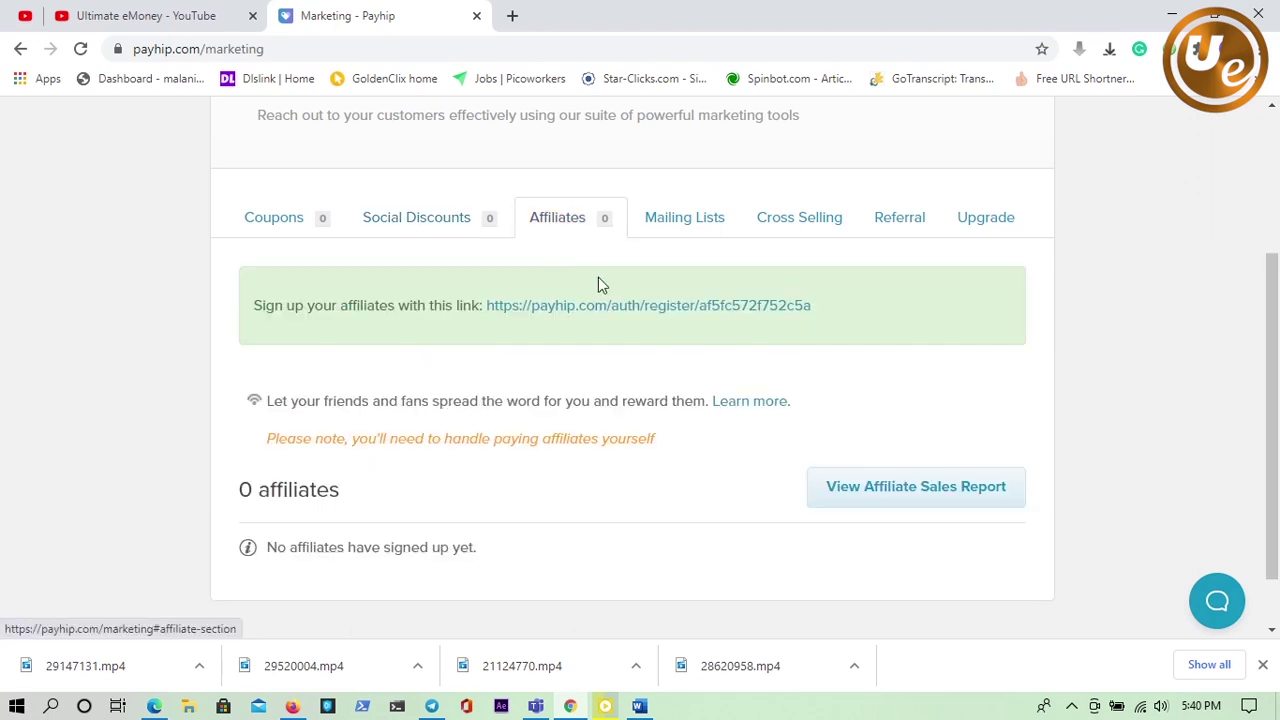
click(676, 232)
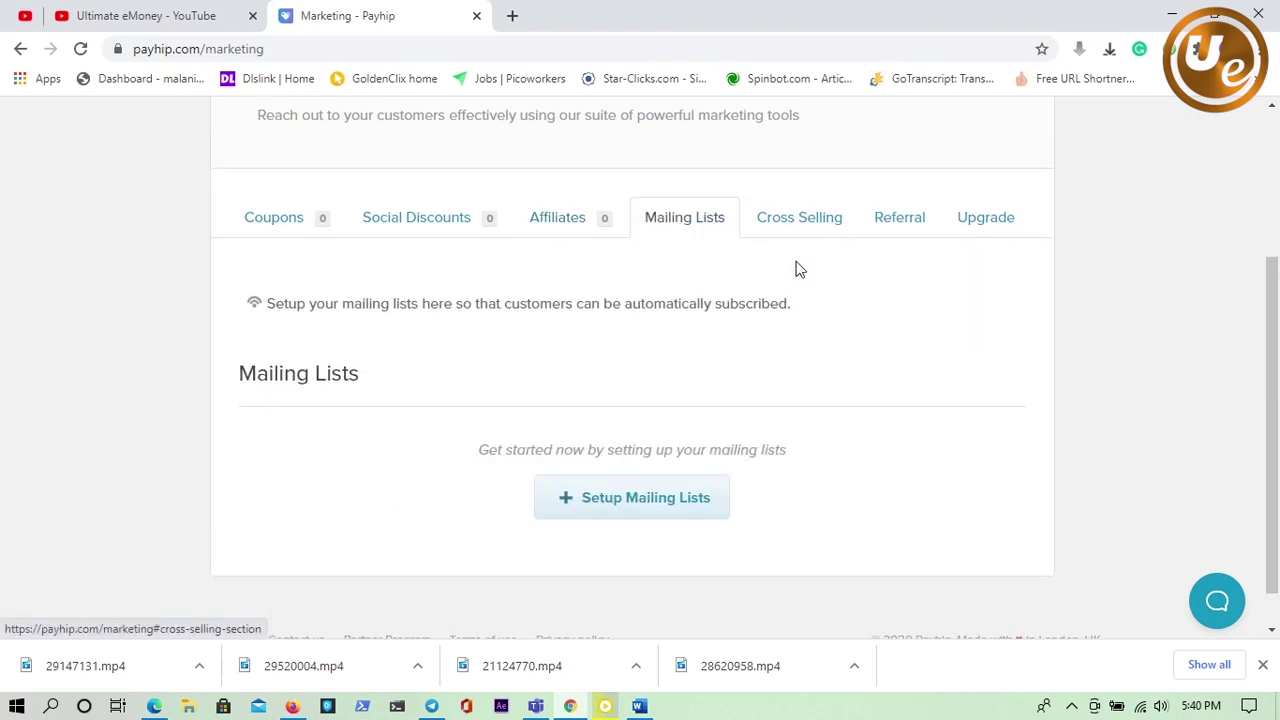
click(805, 233)
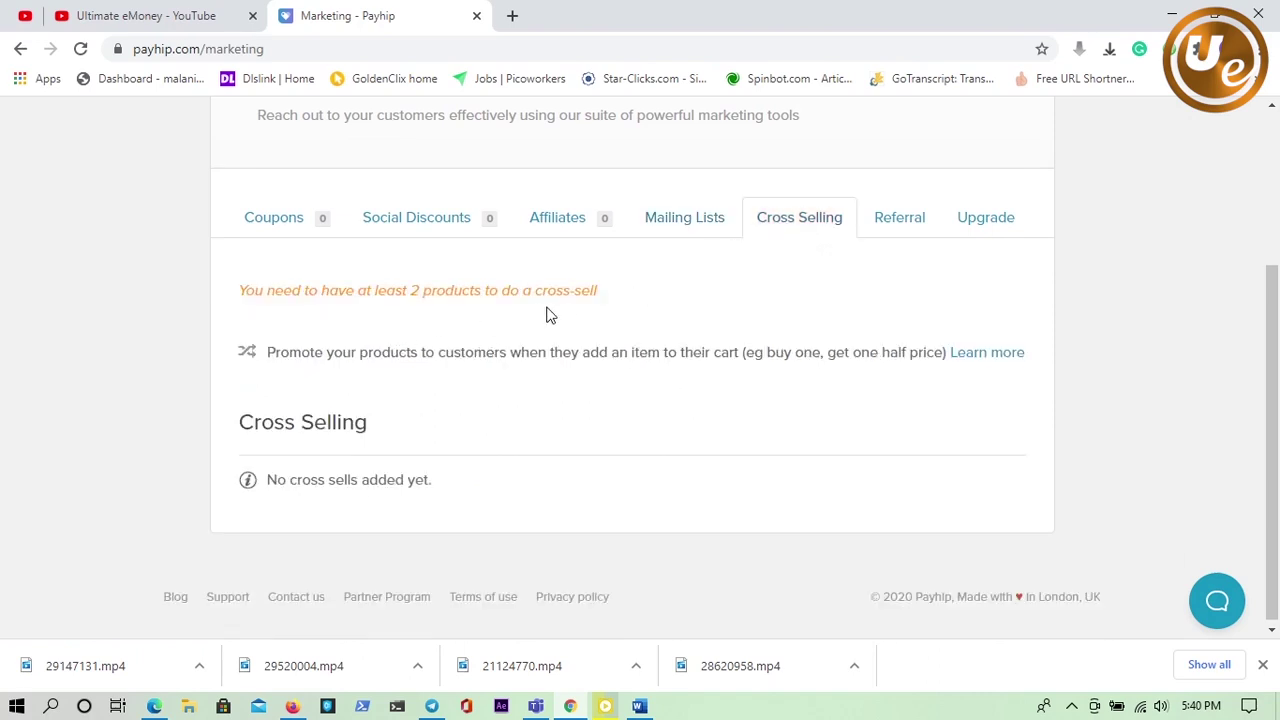
click(892, 230)
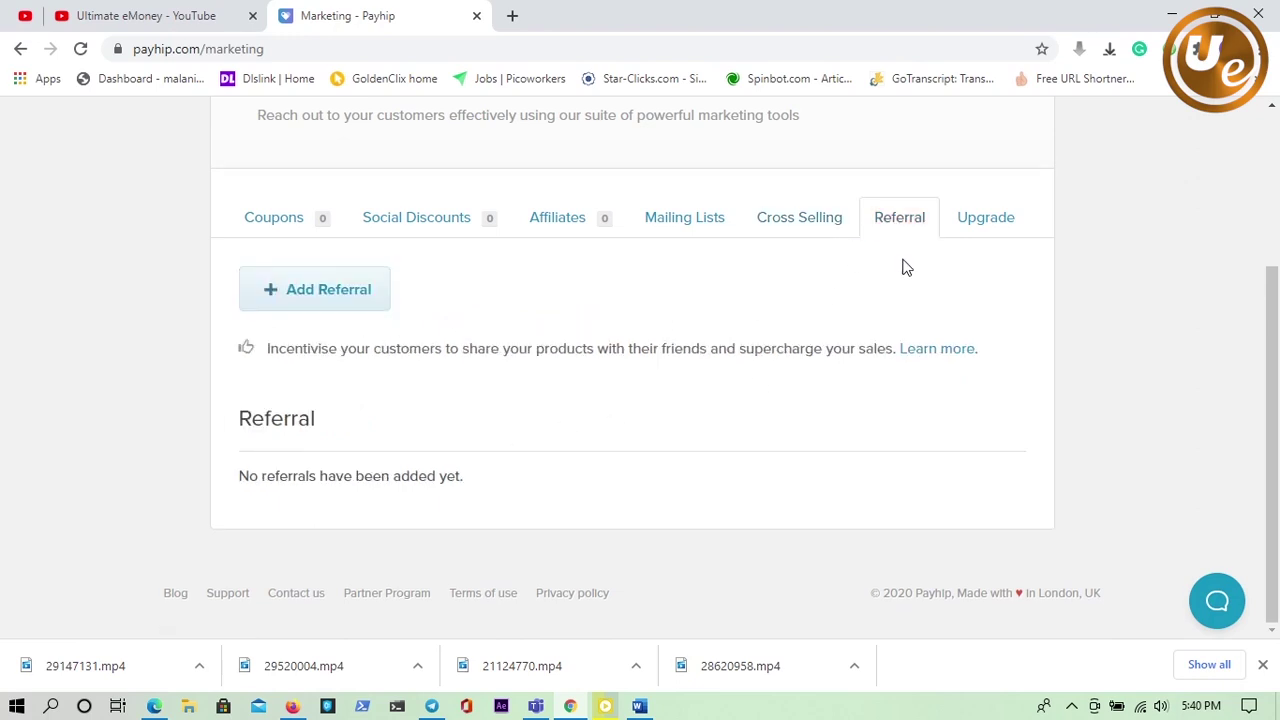
click(981, 225)
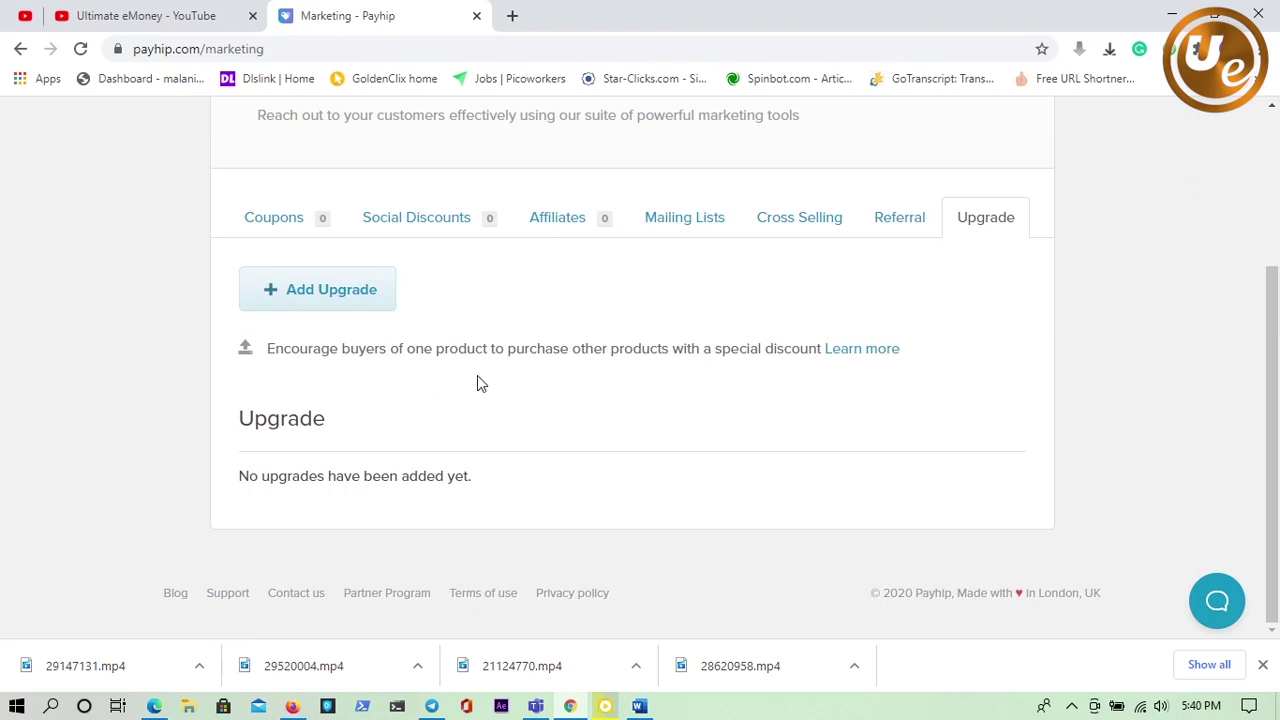
scroll(477, 384, up, 3)
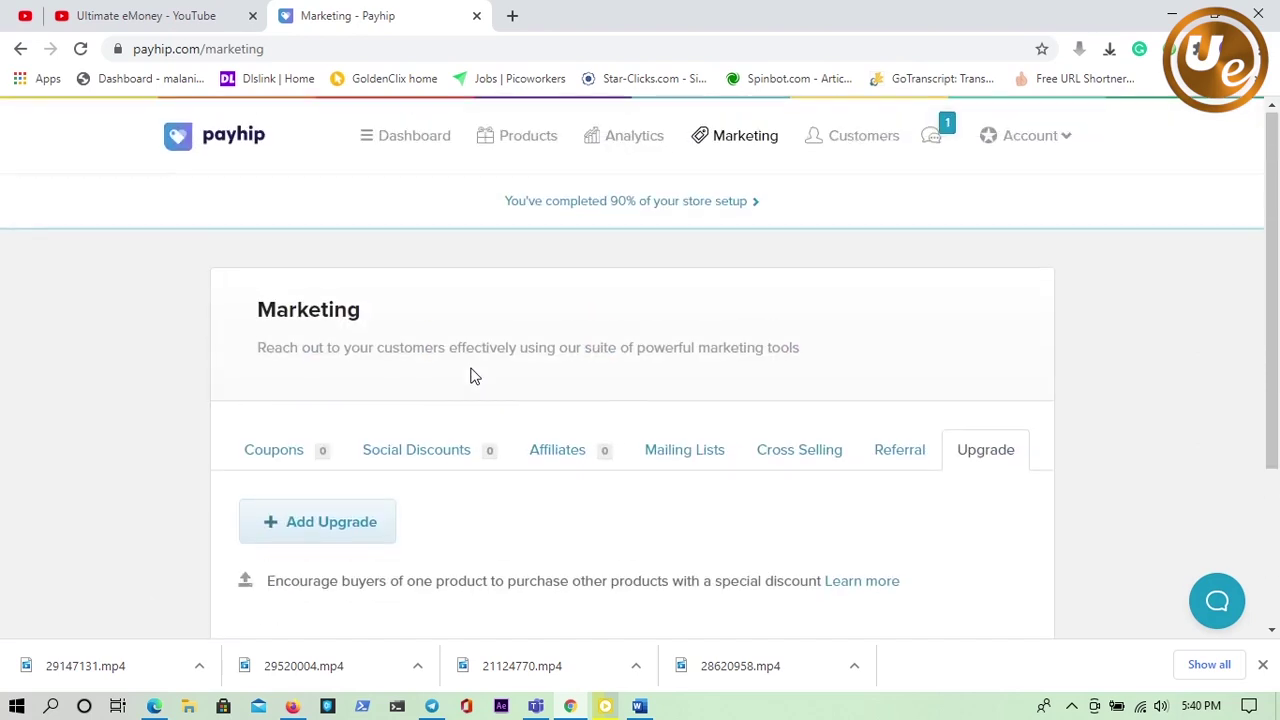
Return to the dashboard and start adding a new product of the digital product type
click(409, 148)
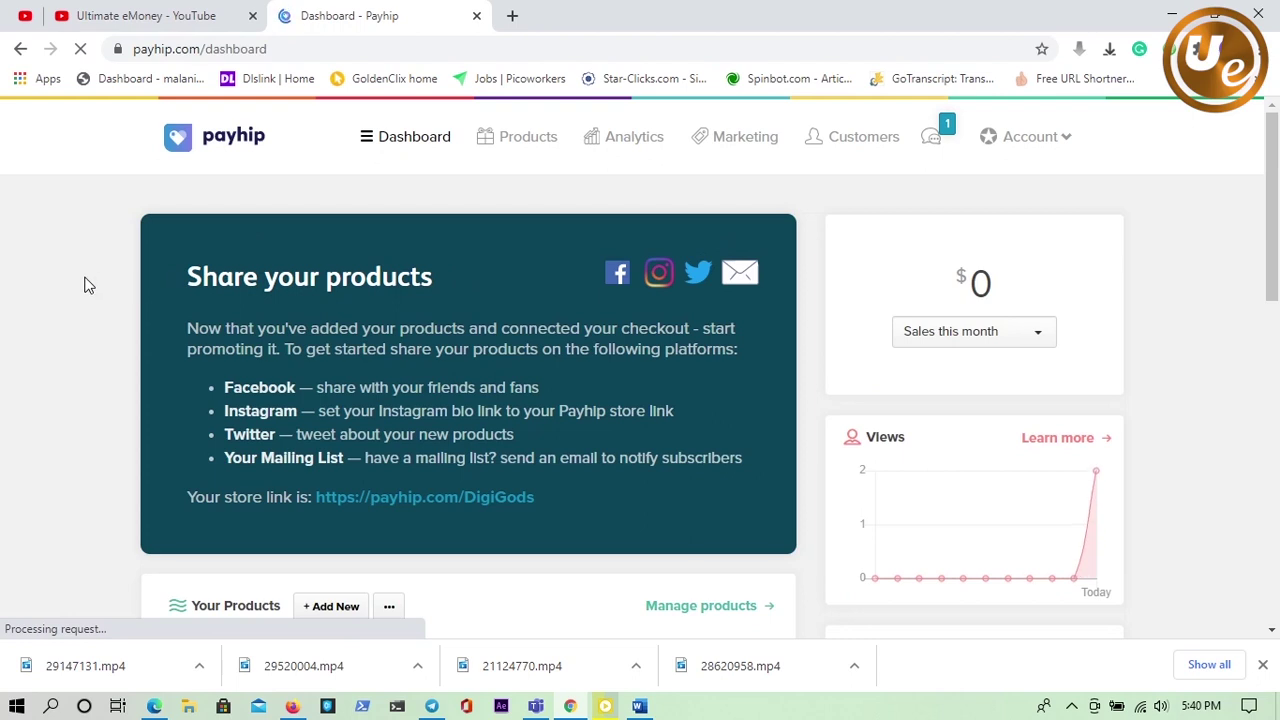
scroll(85, 285, down, 3)
scroll(85, 285, up, 1)
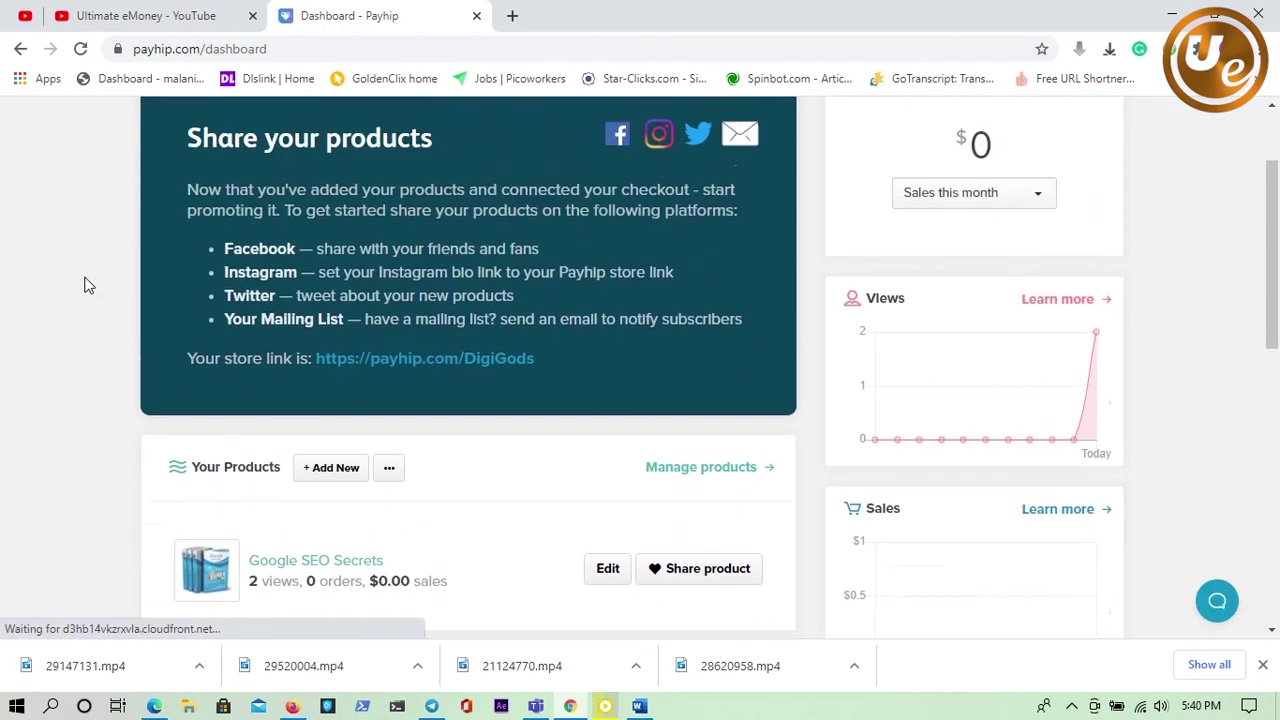
scroll(86, 284, down, 1)
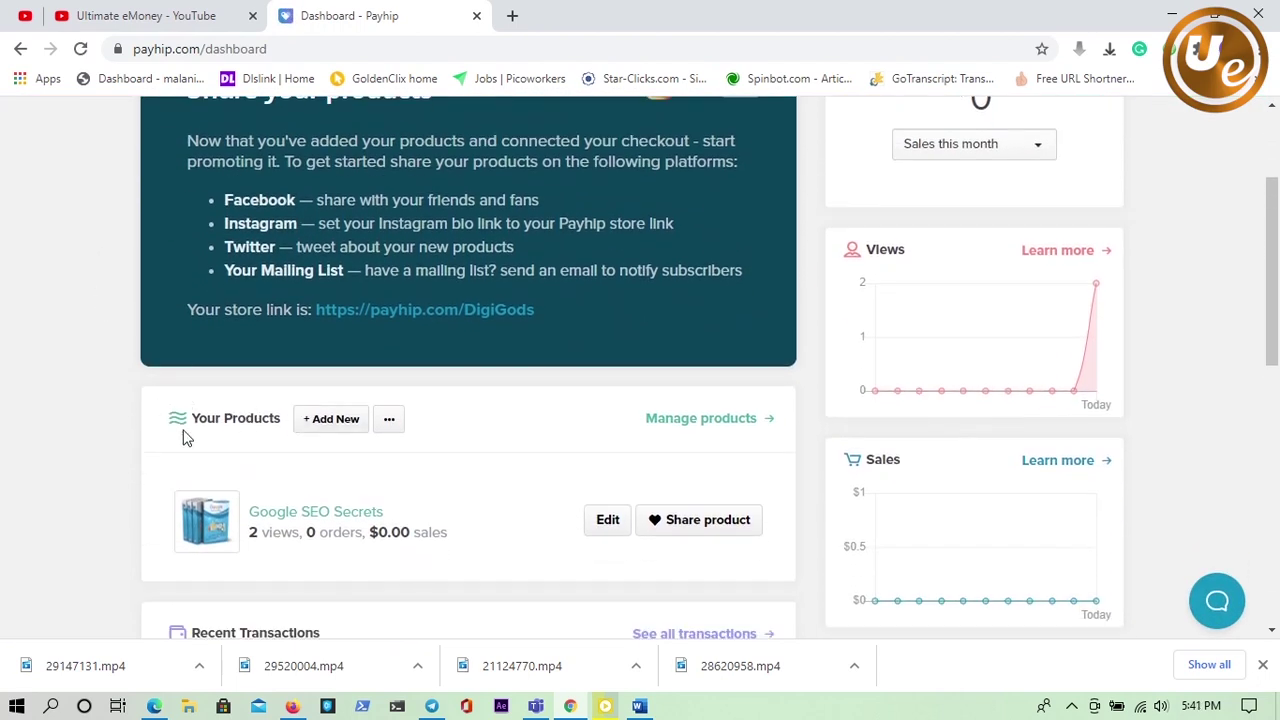
click(327, 426)
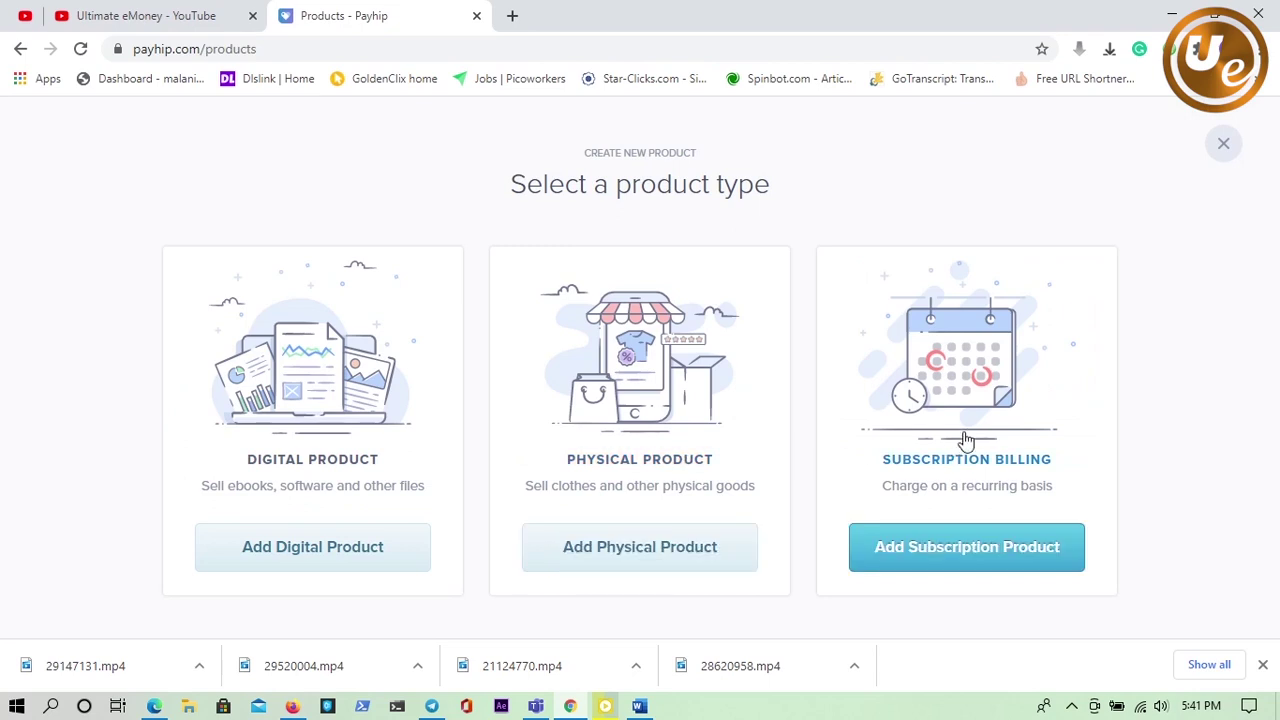
click(310, 547)
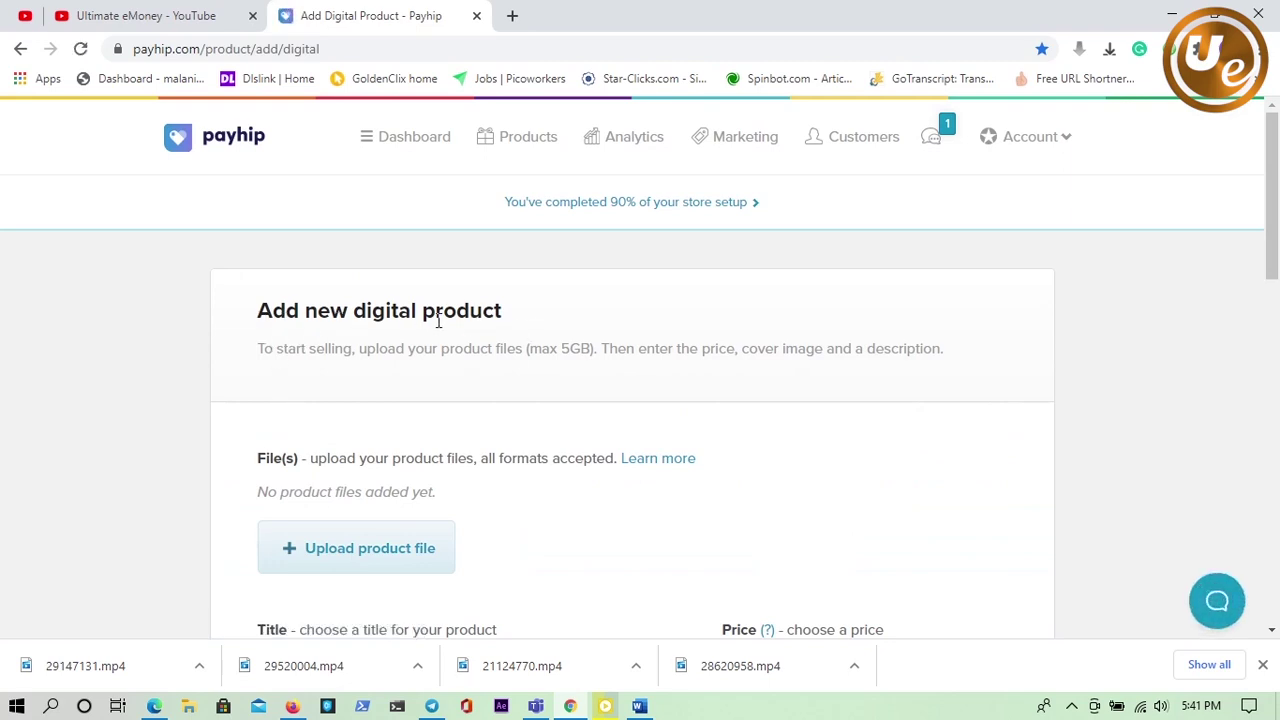
Examine the new digital product form from the file, title, price and cover fields down to its advanced options
scroll(440, 322, down, 1)
scroll(440, 324, down, 2)
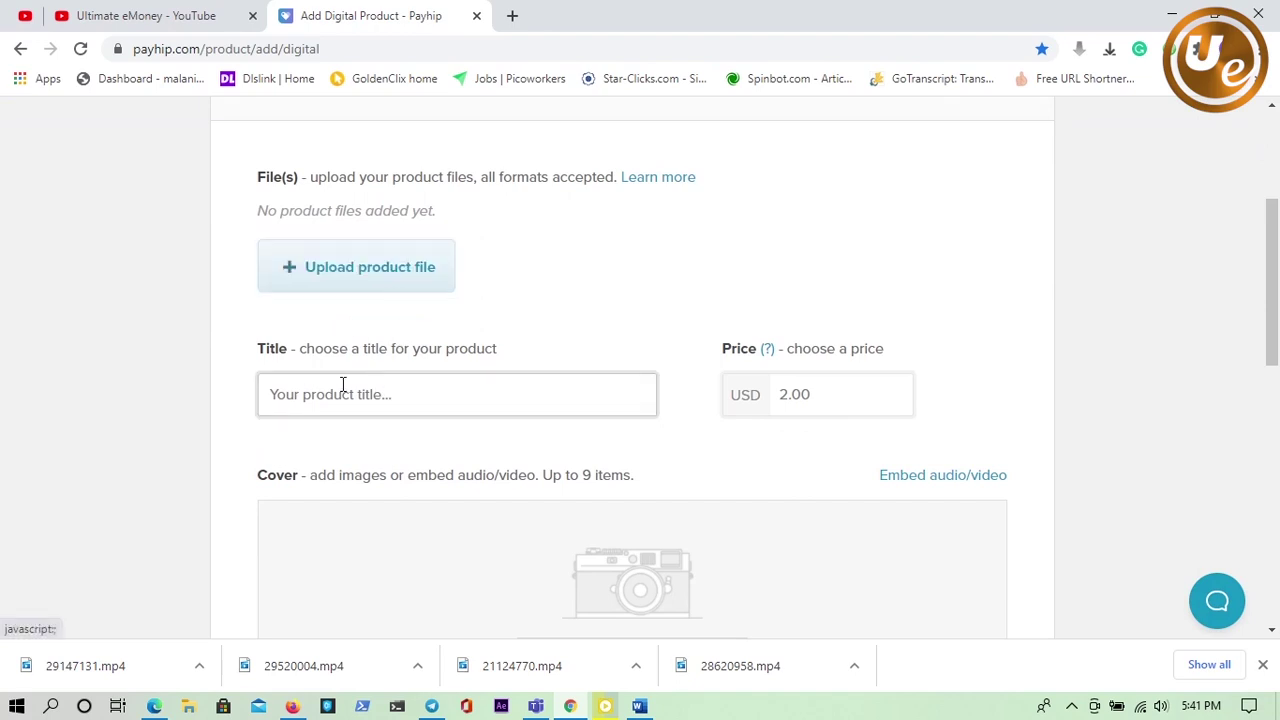
scroll(514, 380, down, 5)
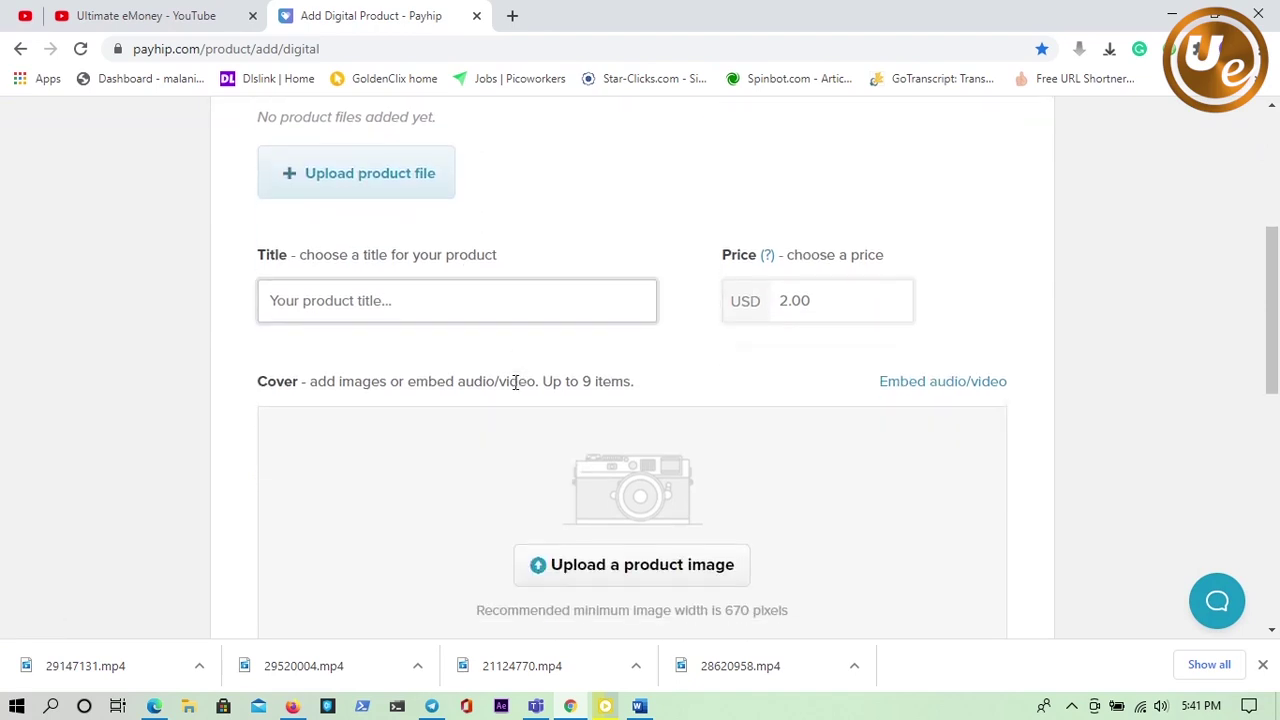
scroll(315, 440, down, 4)
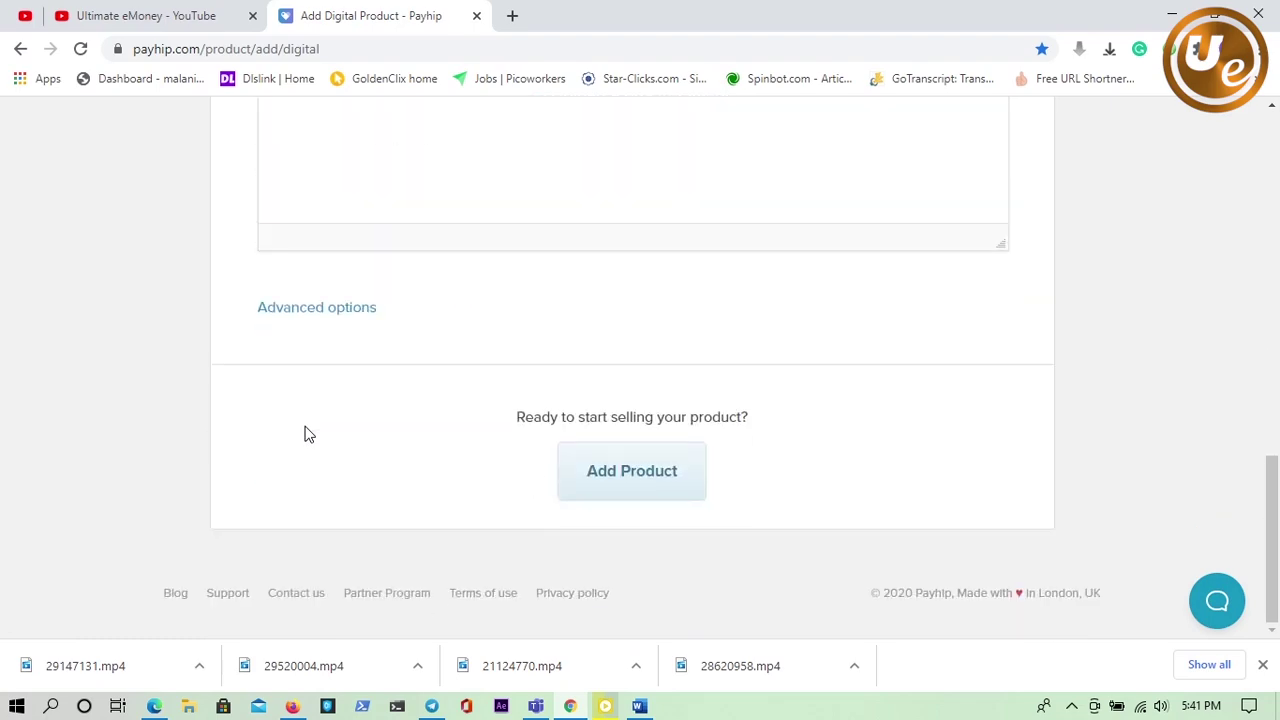
scroll(302, 430, up, 10)
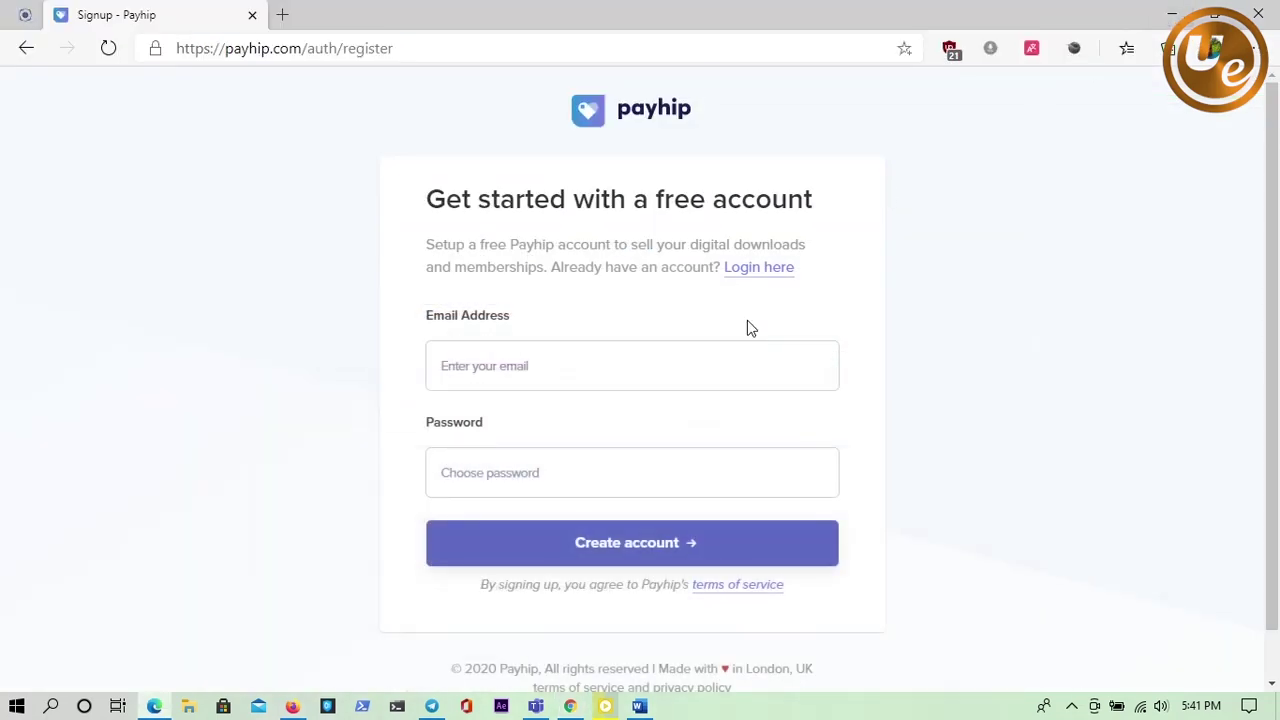
Dismiss the VideoPadVideoEditor.exe download prompt and open the Kali Linux Revealed PDF from the desktop
click(1158, 22)
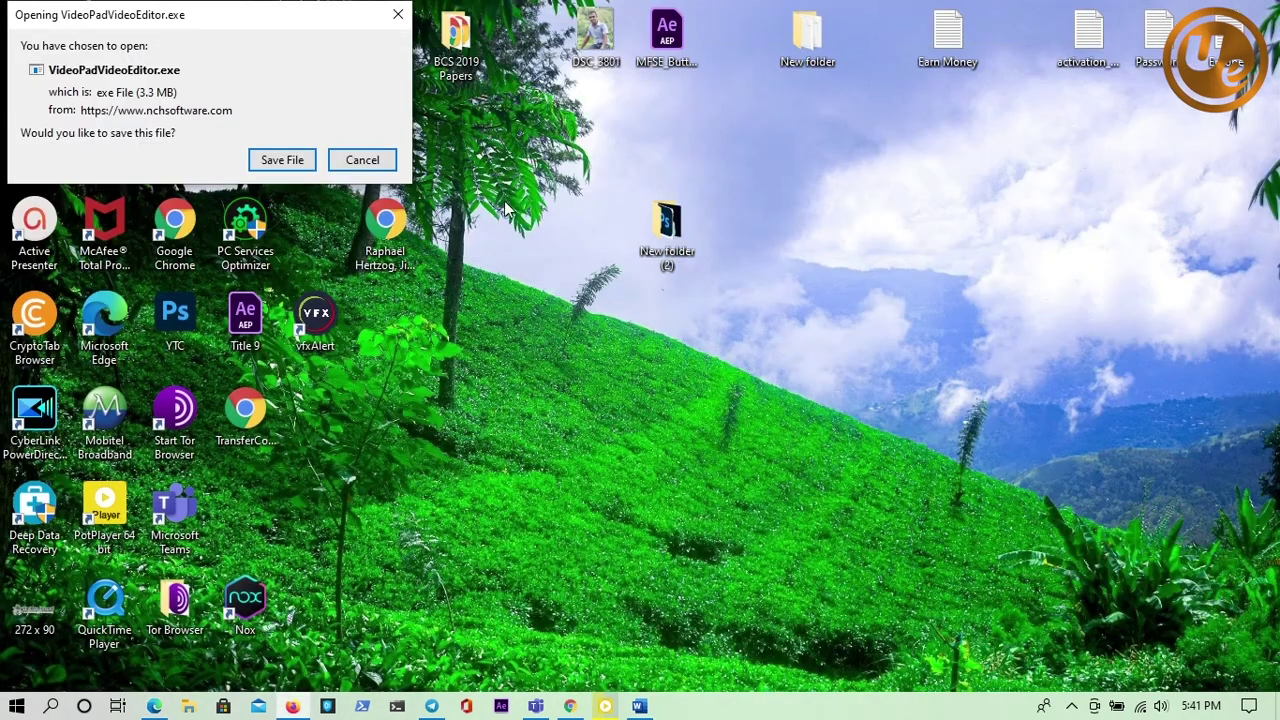
click(362, 165)
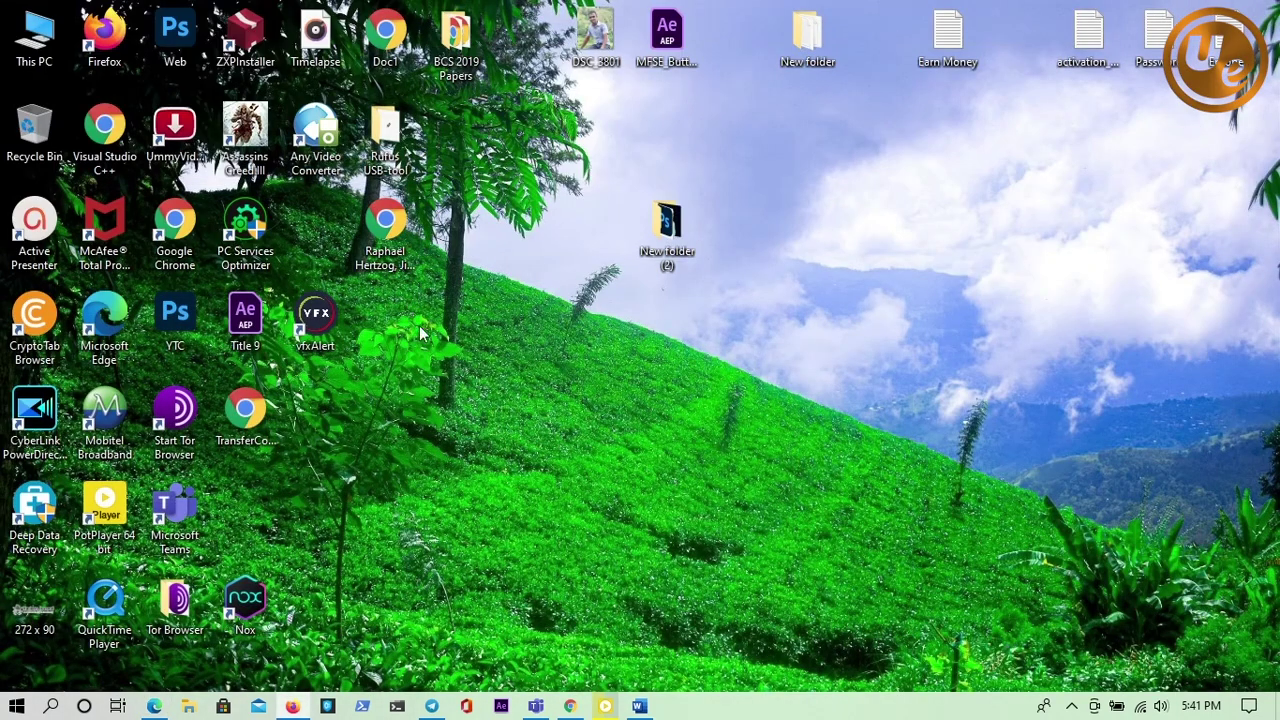
click(390, 229)
right_click(390, 229)
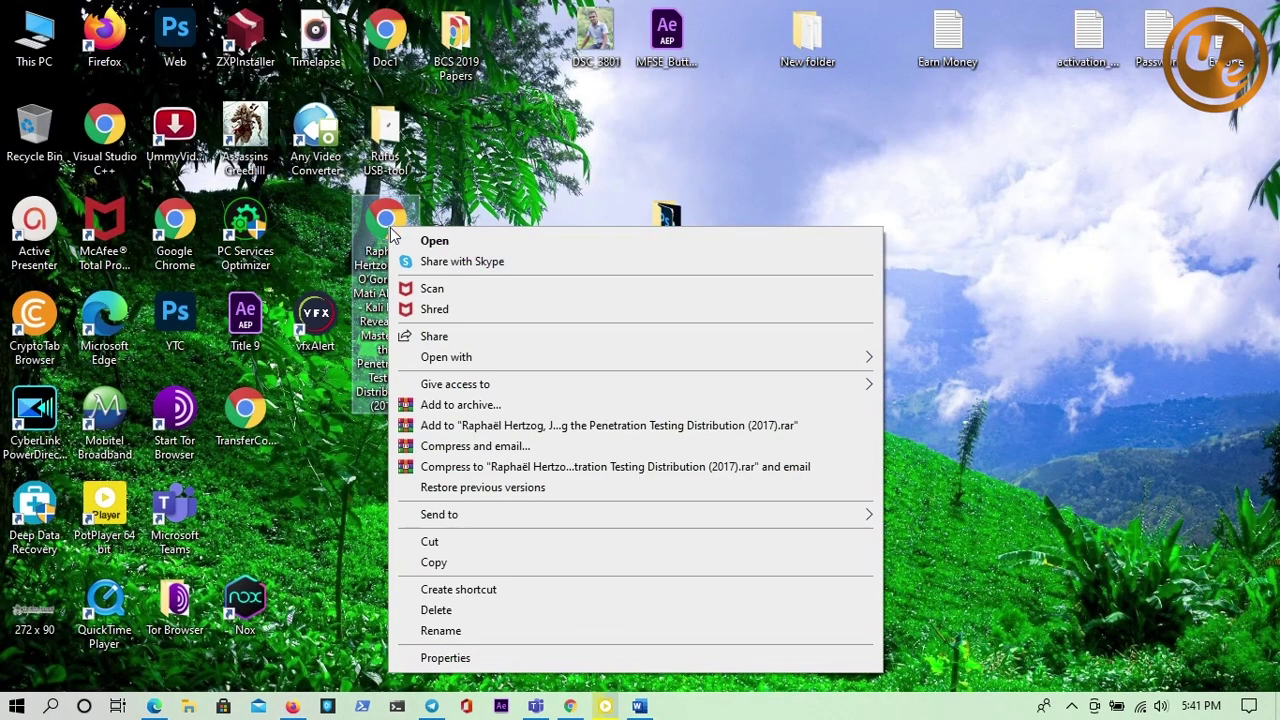
click(419, 242)
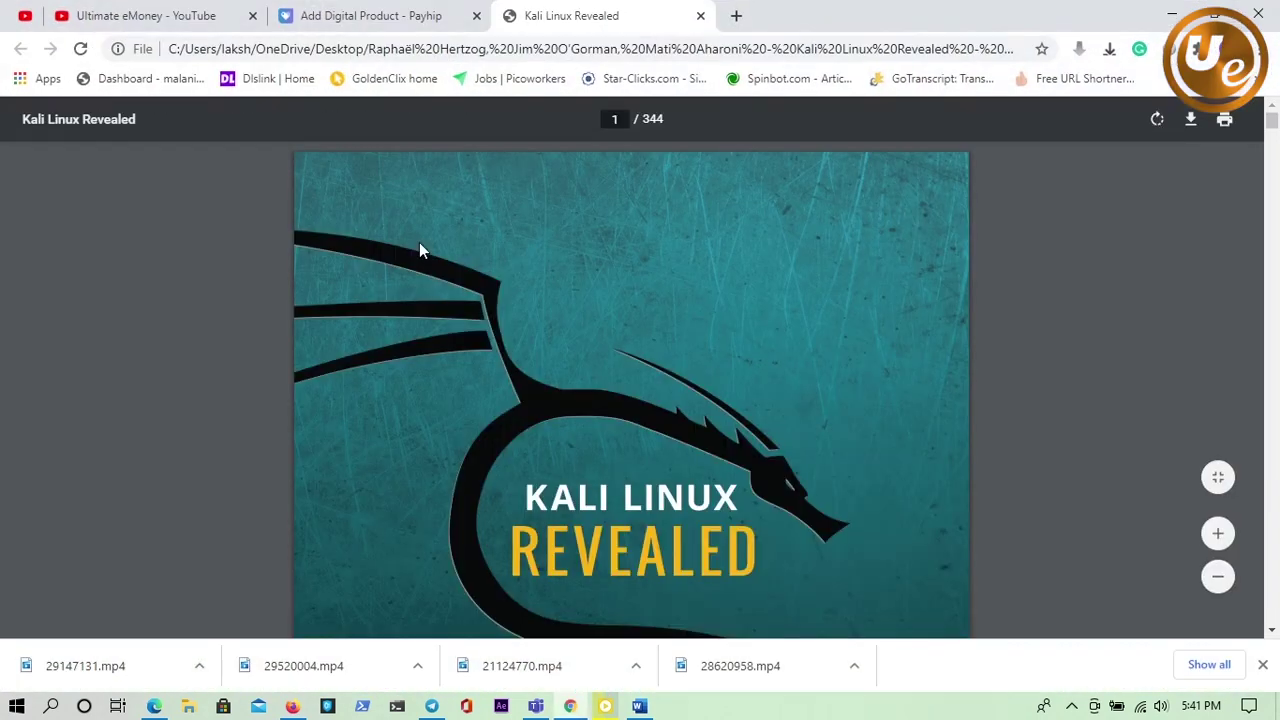
Copy the full title and subtitle, "Kali Linux Revealed Mastering the Penetration Testing Distribution", from page 2 of the PDF
scroll(531, 297, down, 2)
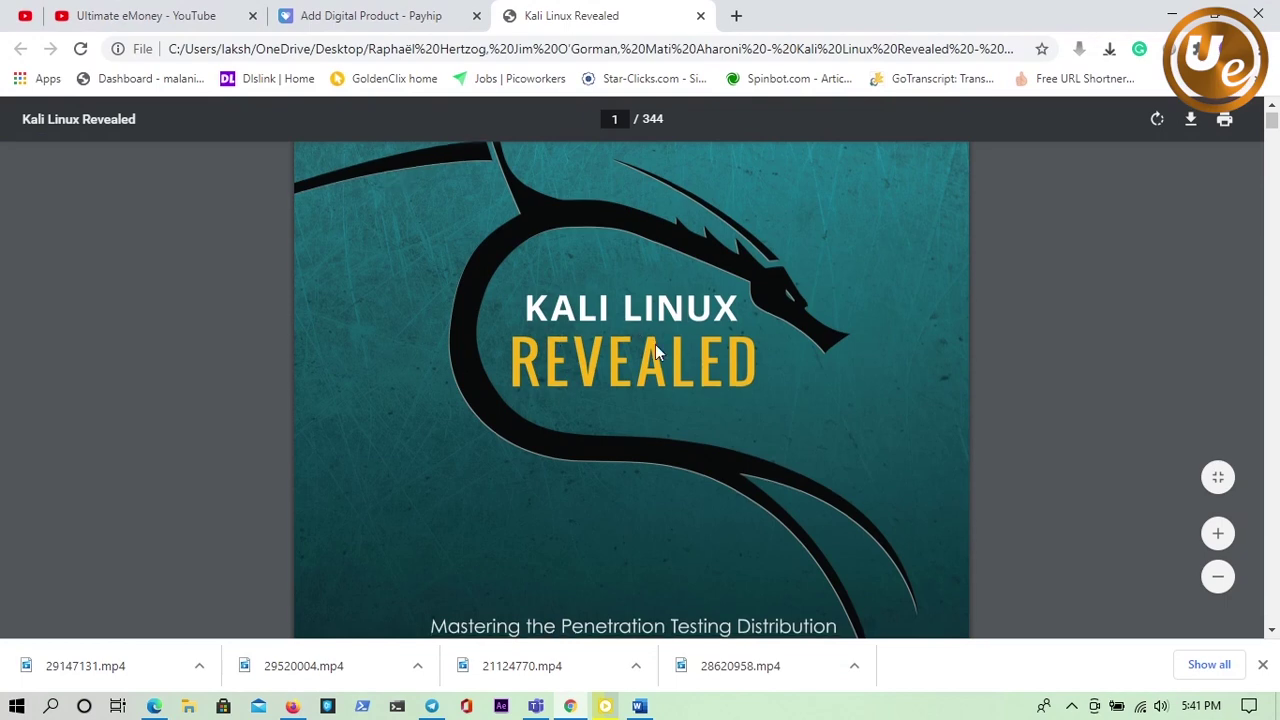
scroll(650, 350, down, 3)
scroll(741, 356, down, 6)
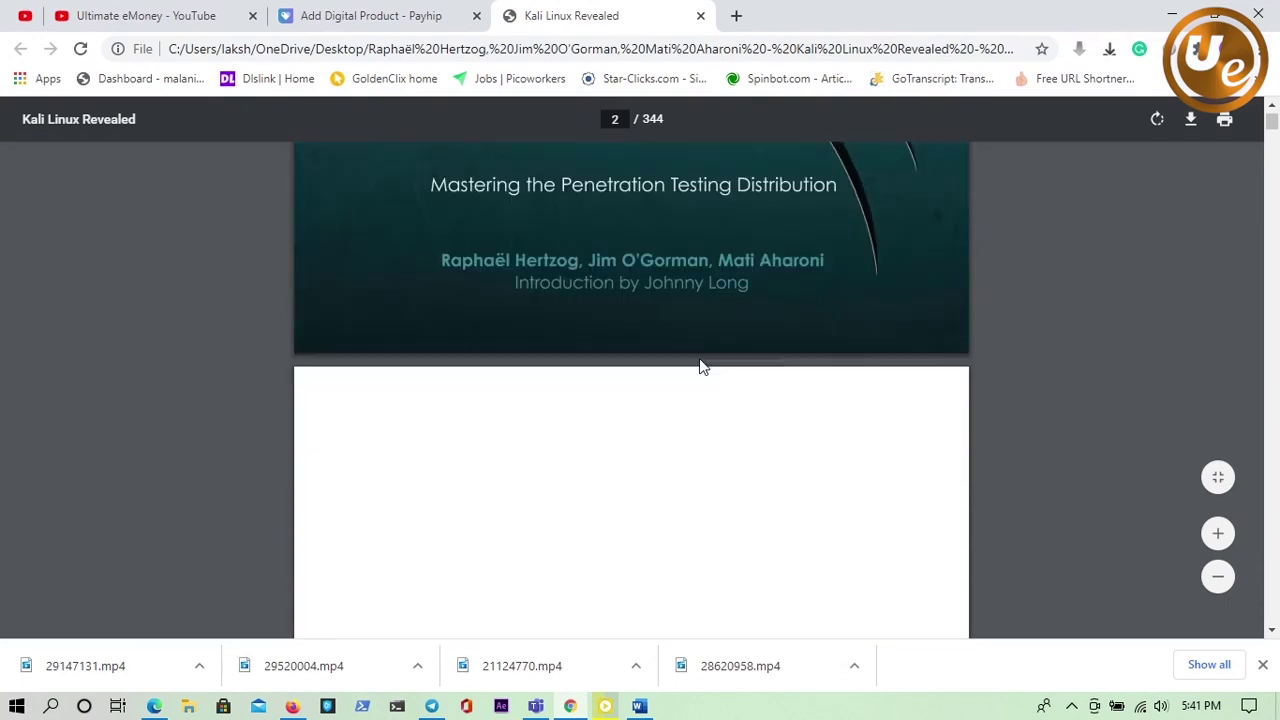
scroll(631, 291, down, 1)
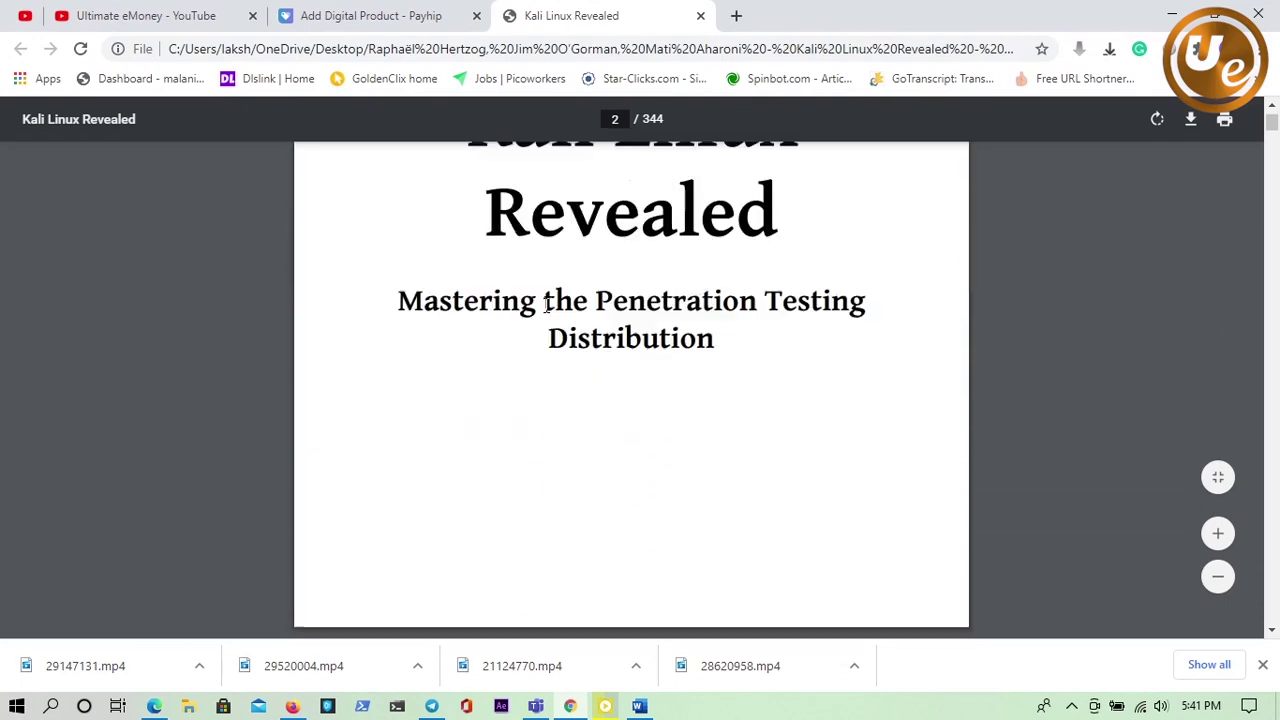
scroll(546, 305, up, 2)
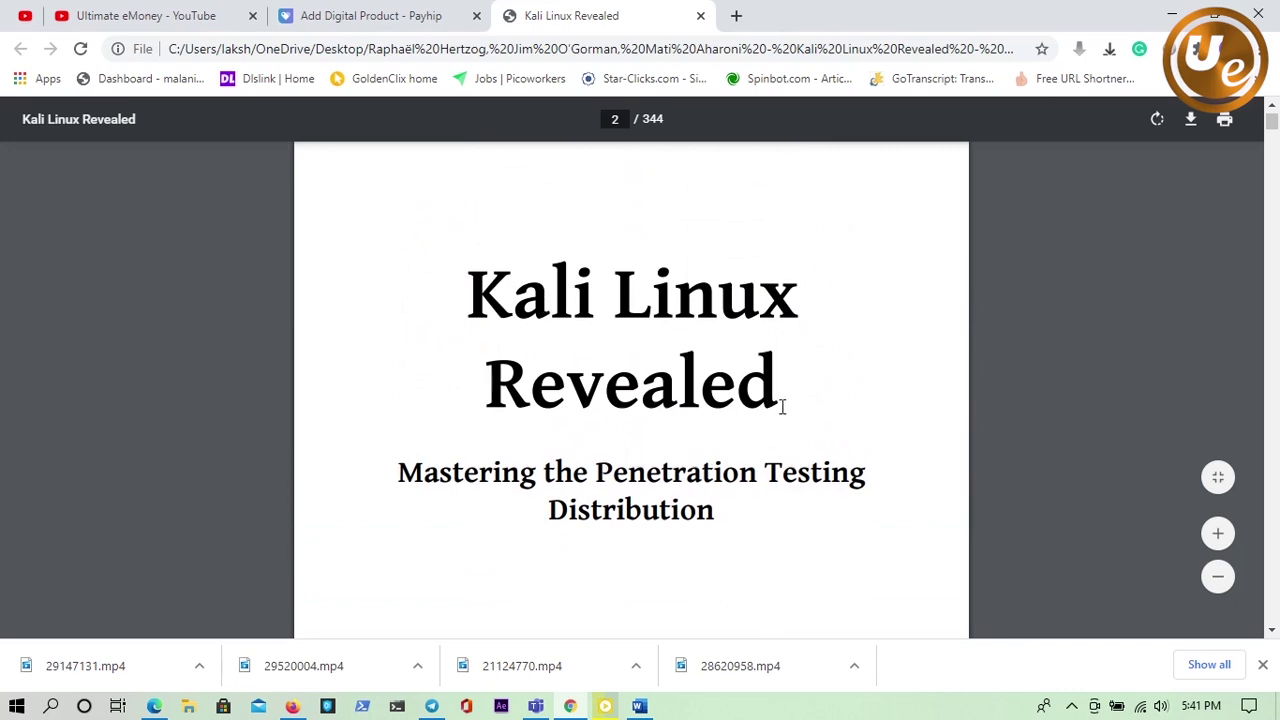
drag(720, 524, 468, 305)
key(ctrl+c)
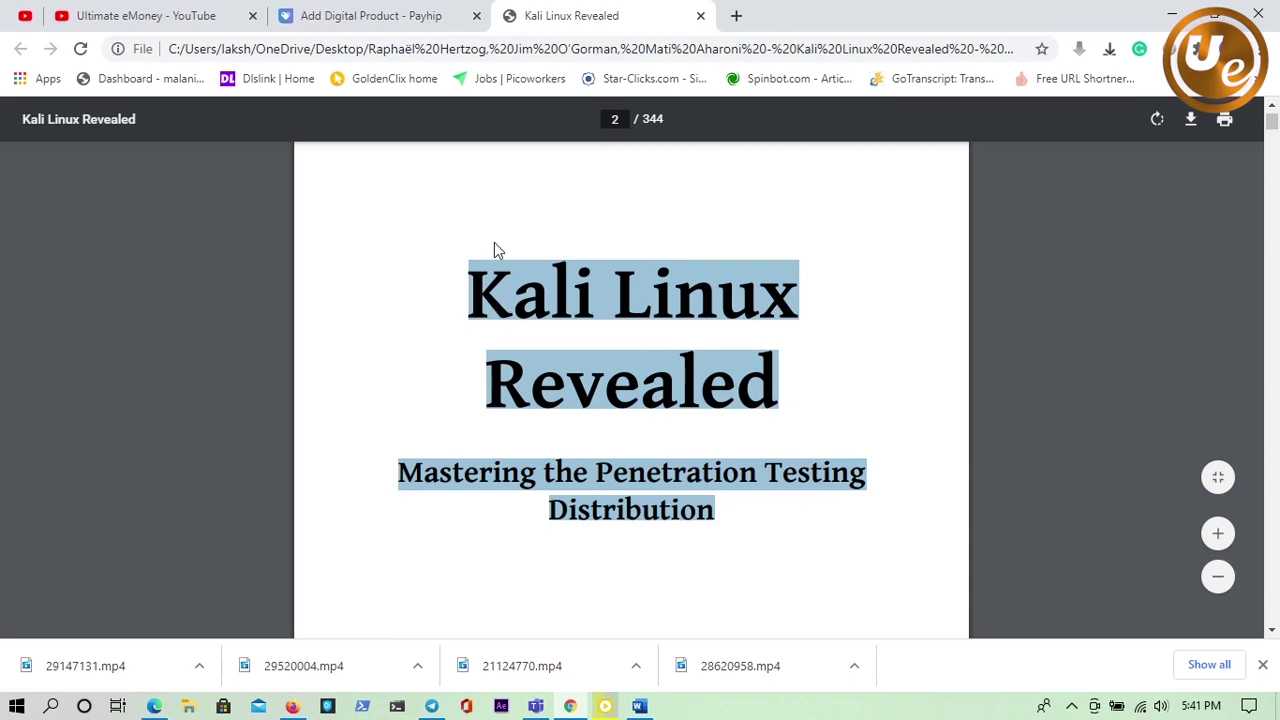
right_click(564, 288)
click(568, 297)
Paste "Kali Linux Revealed Mastering the Penetration Testing Distribution" as the new digital product's title
click(343, 20)
scroll(355, 385, down, 2)
click(337, 487)
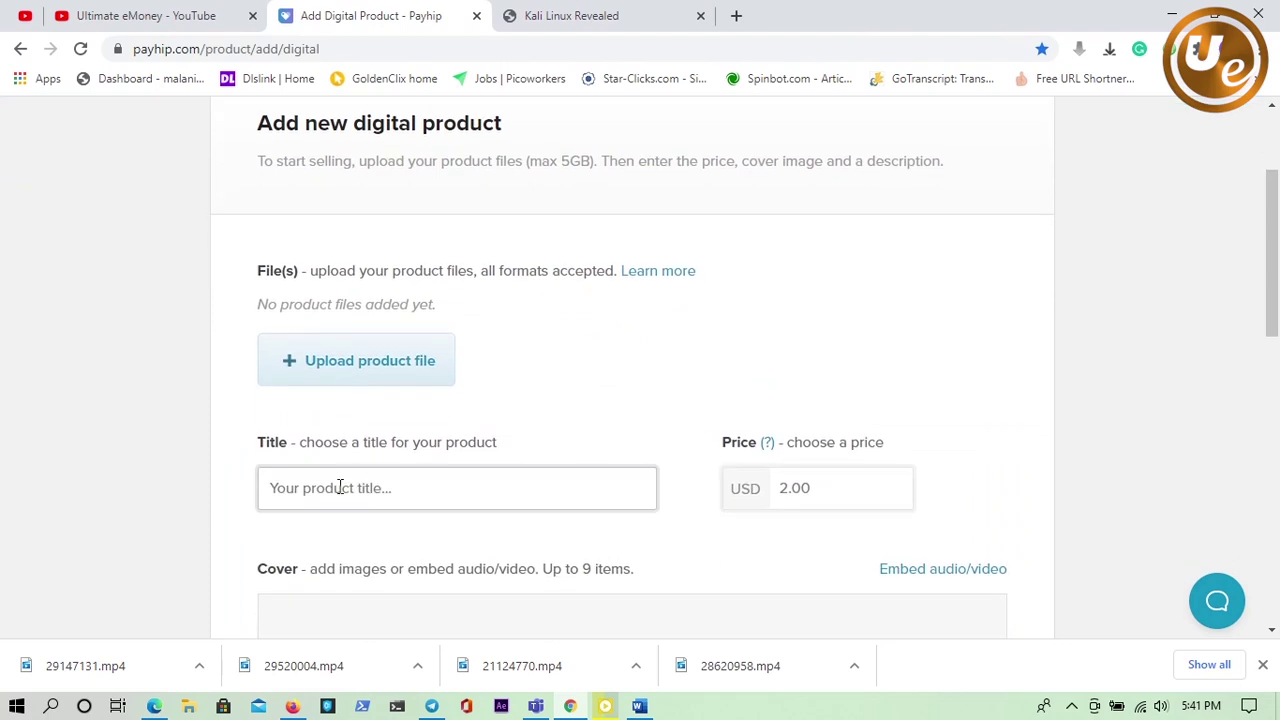
right_click(340, 487)
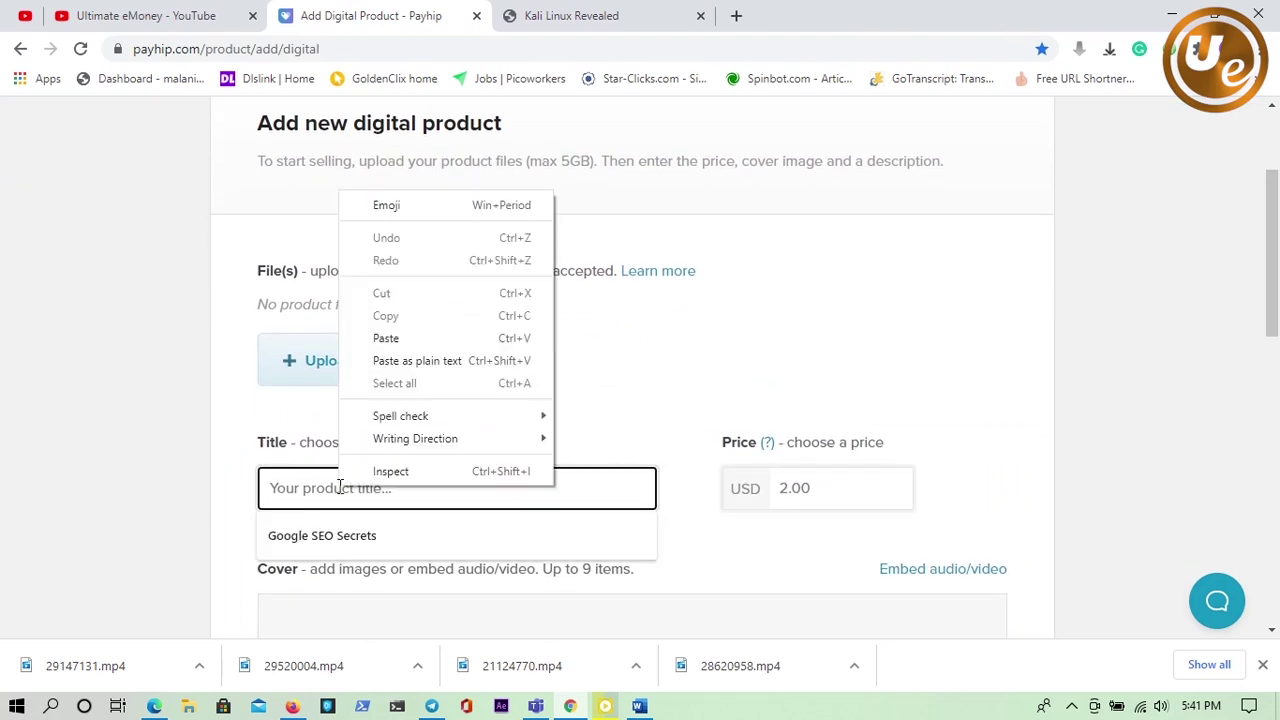
click(385, 338)
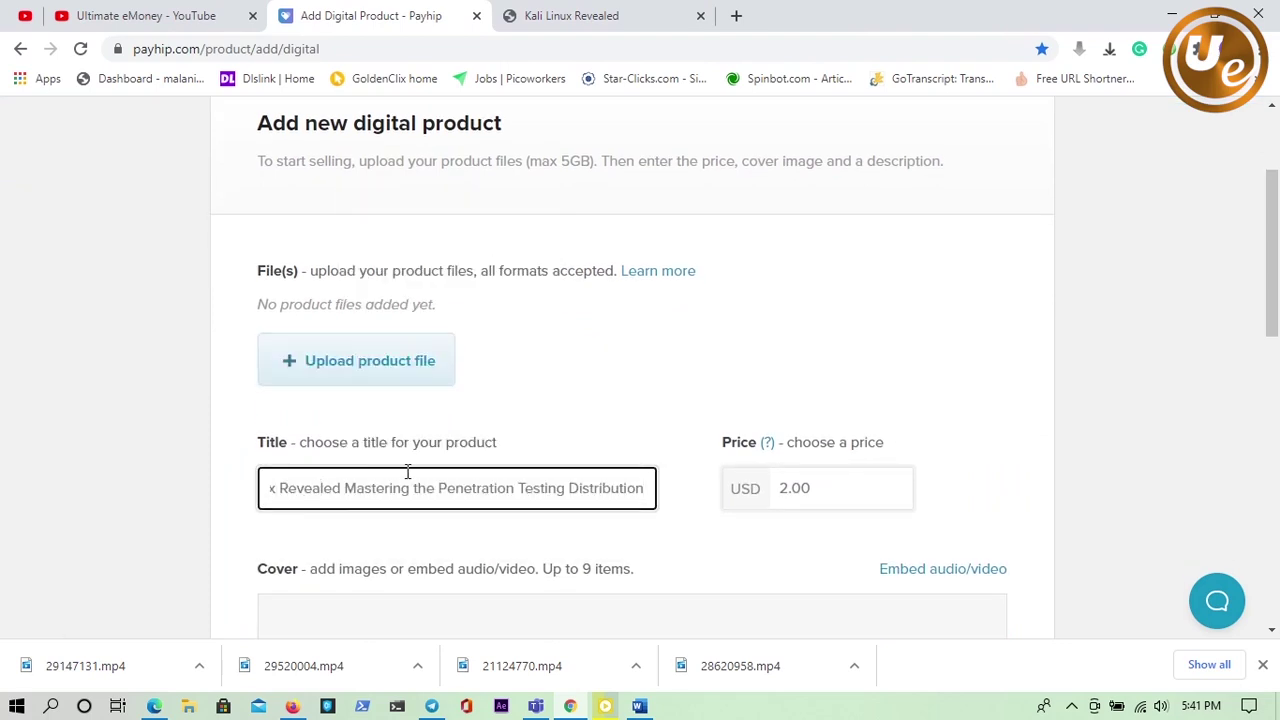
key(ctrl+Left)
key(ctrl+Left)
key(ctrl+Left)
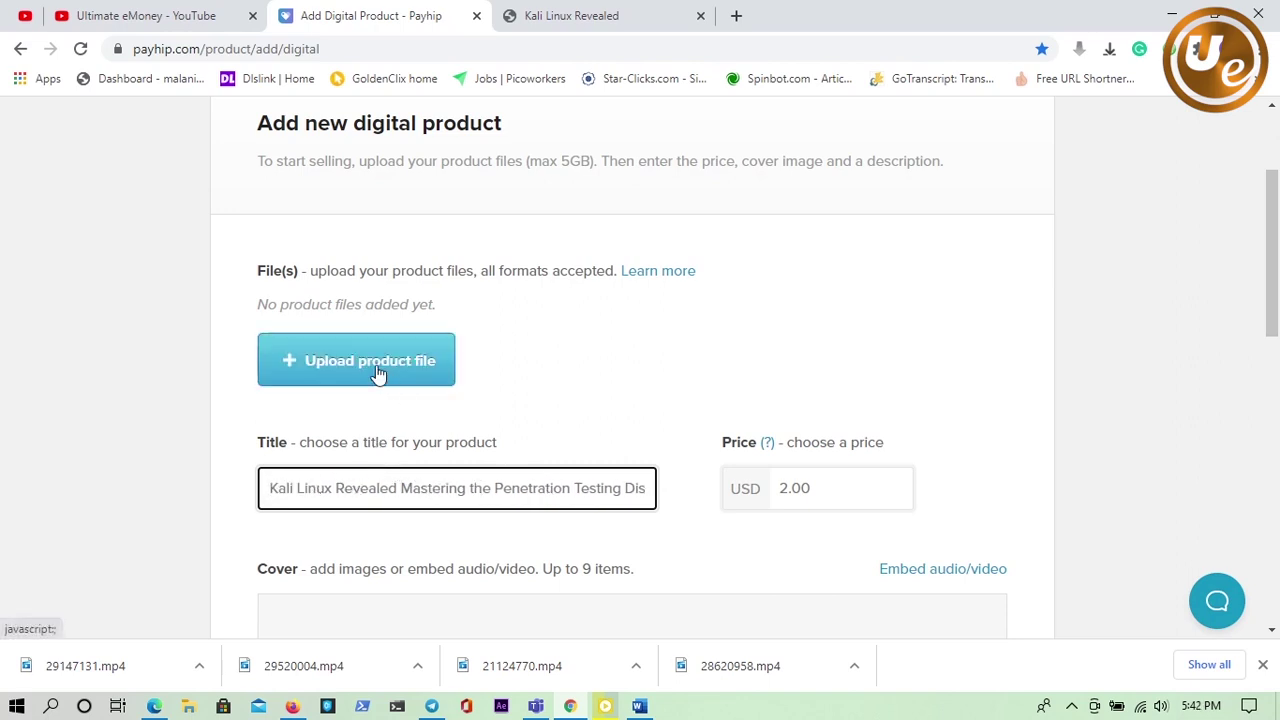
Upload the Kali Linux Revealed PDF from the Desktop folder as the product file
click(378, 370)
click(228, 291)
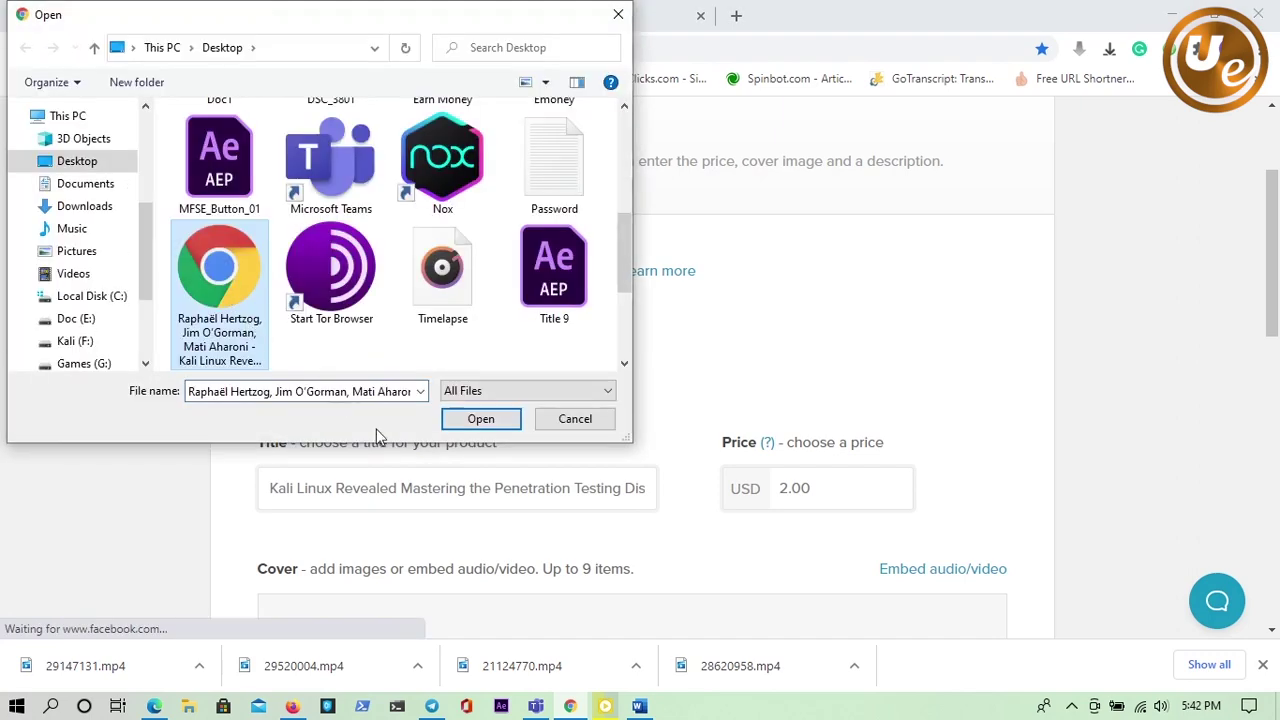
click(480, 421)
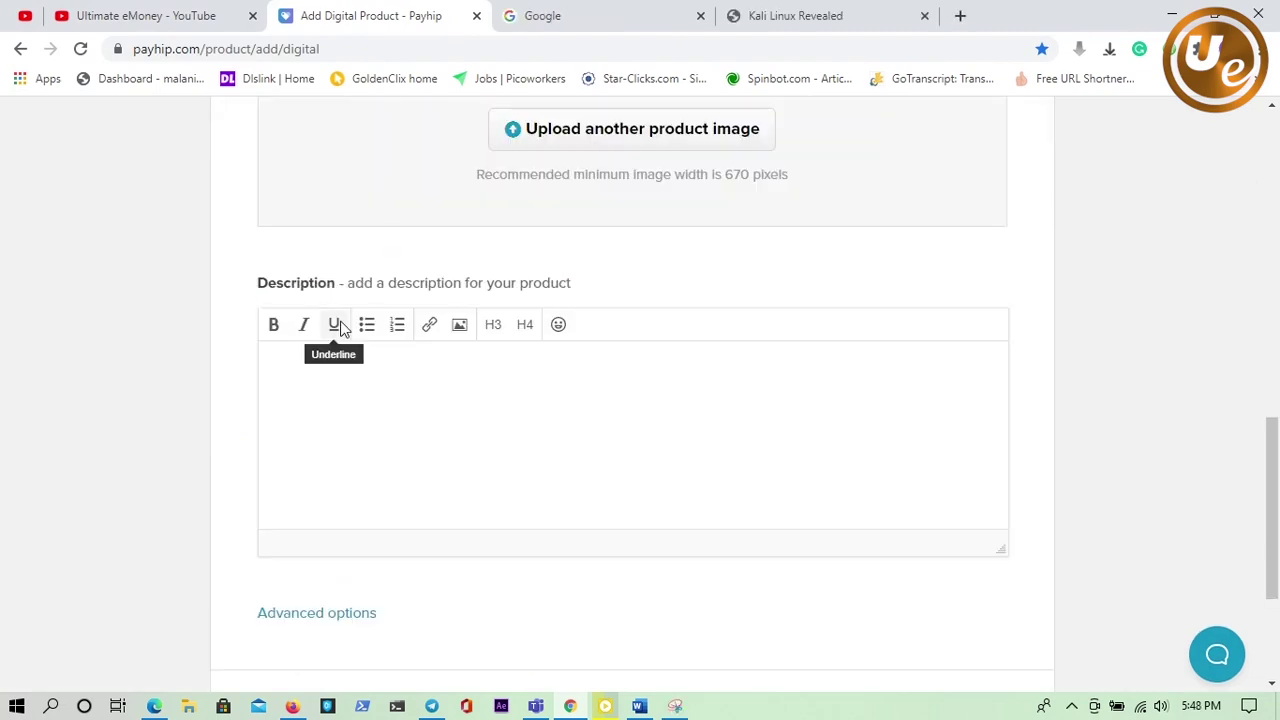
Paste the copied book introduction into the product description and delete its garbled first line "*OUSPEVDUJPO"
click(315, 356)
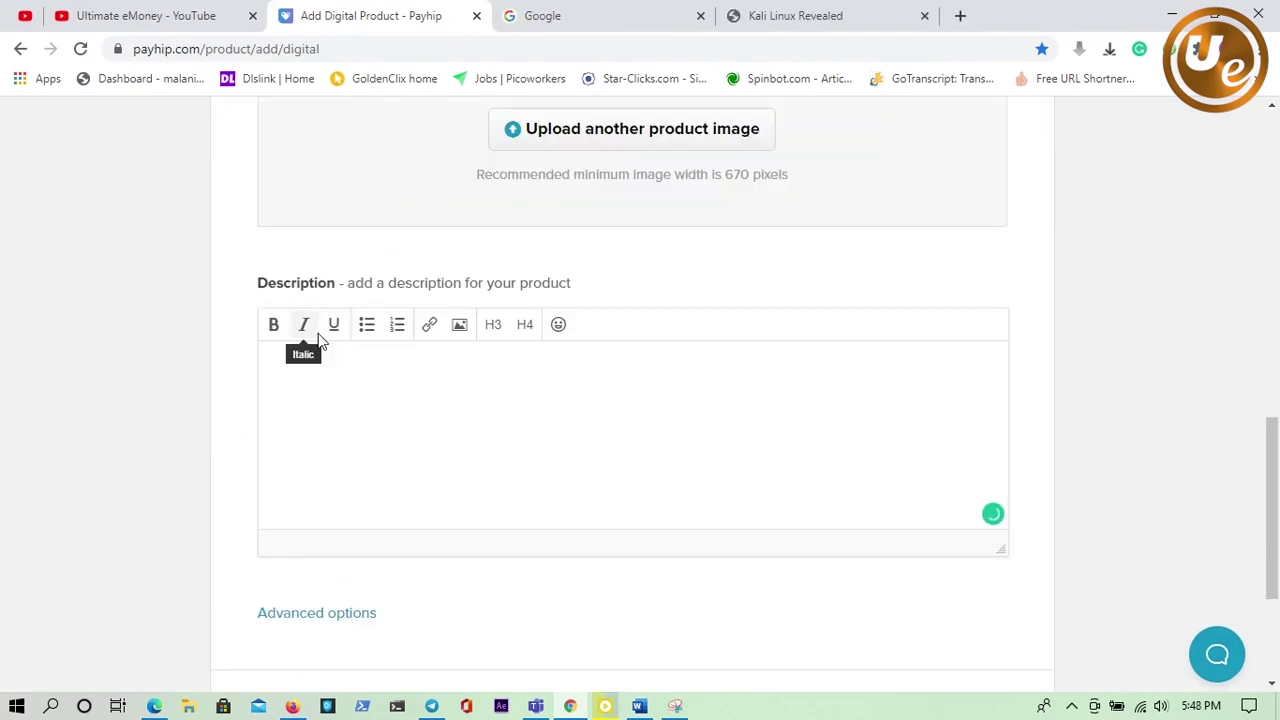
key(ctrl+v)
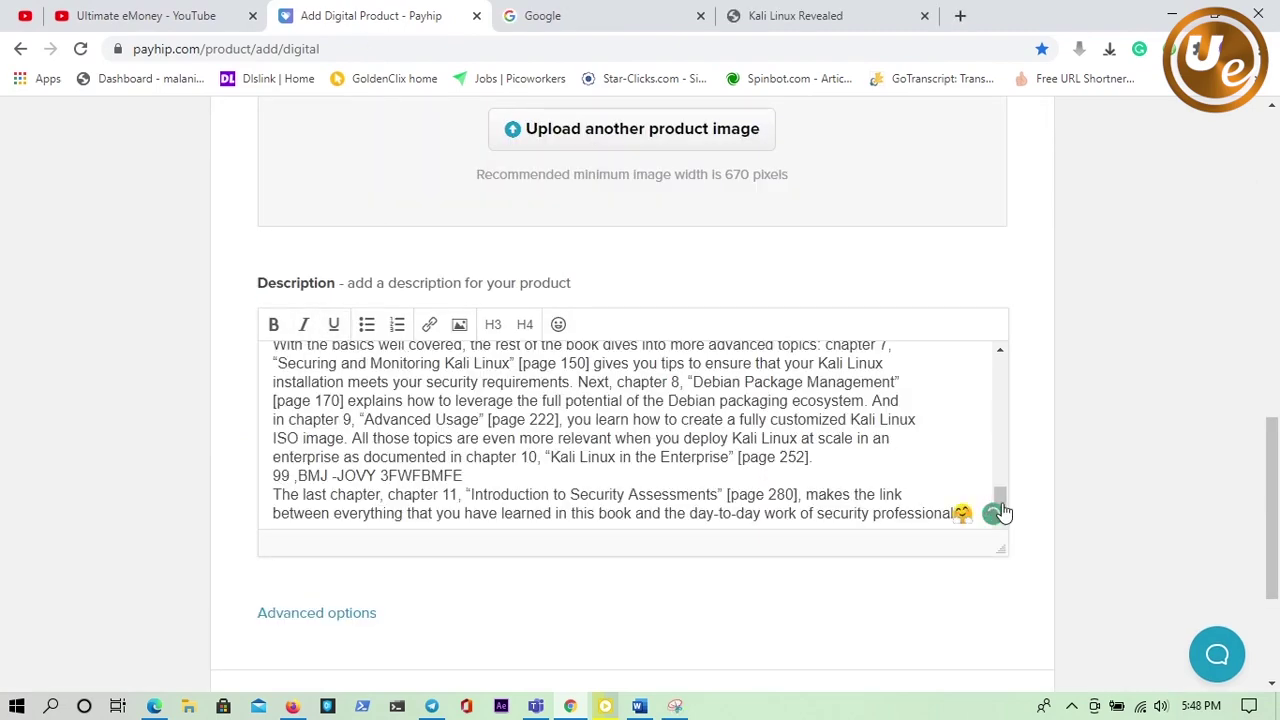
drag(999, 500, 997, 363)
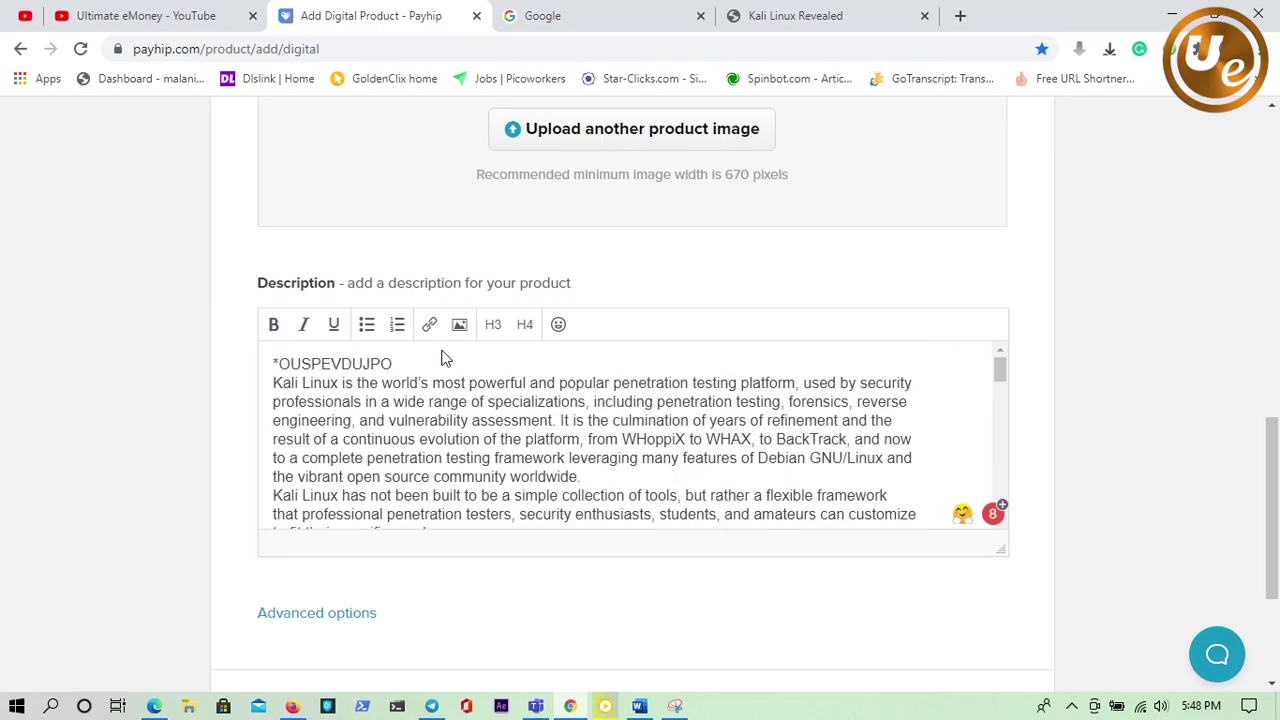
drag(432, 364, 229, 366)
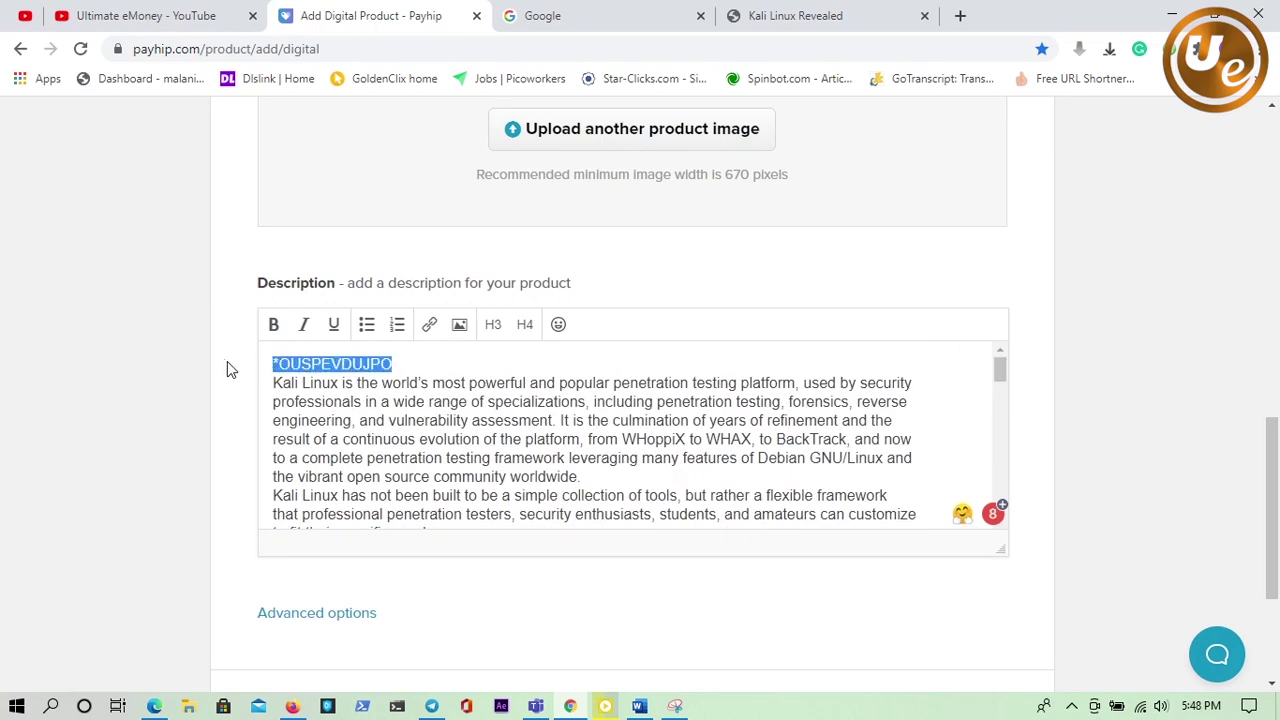
key(Delete)
key(Delete)
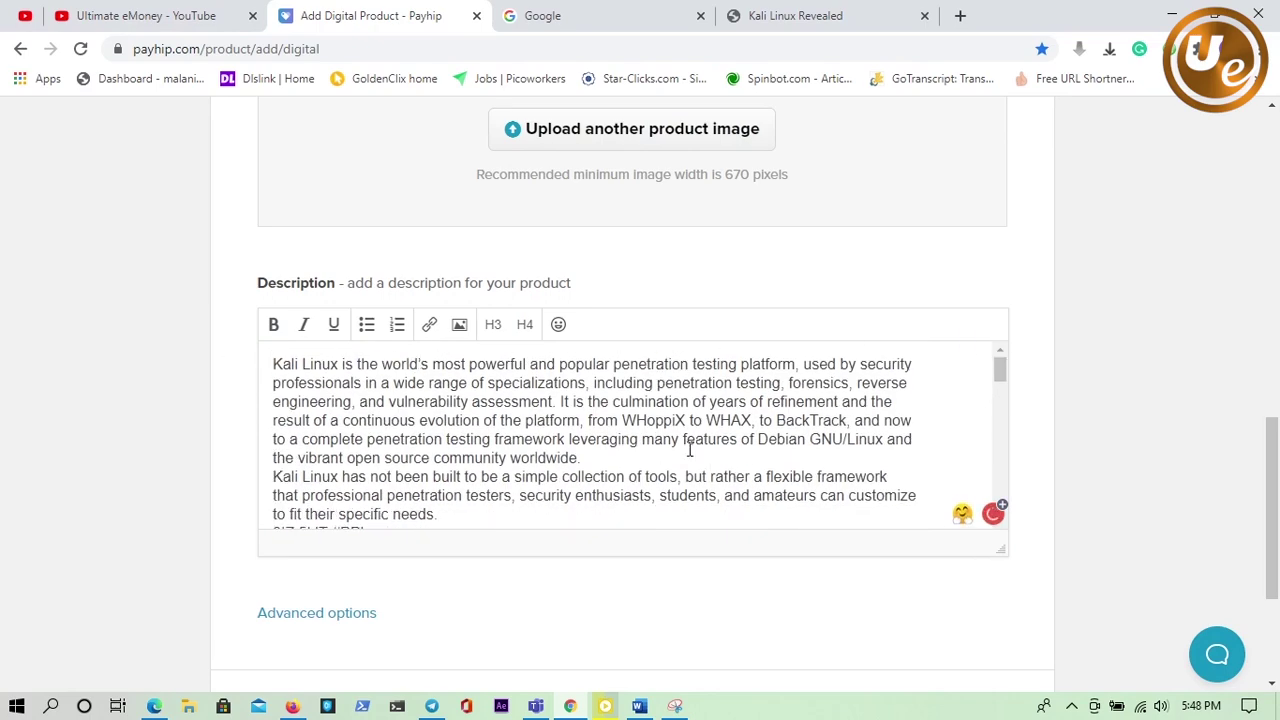
Add a blank line after the description's first paragraph and replace the garbled heading "8IZ 5IJT #PPL" with a blank line
click(617, 458)
key(Return)
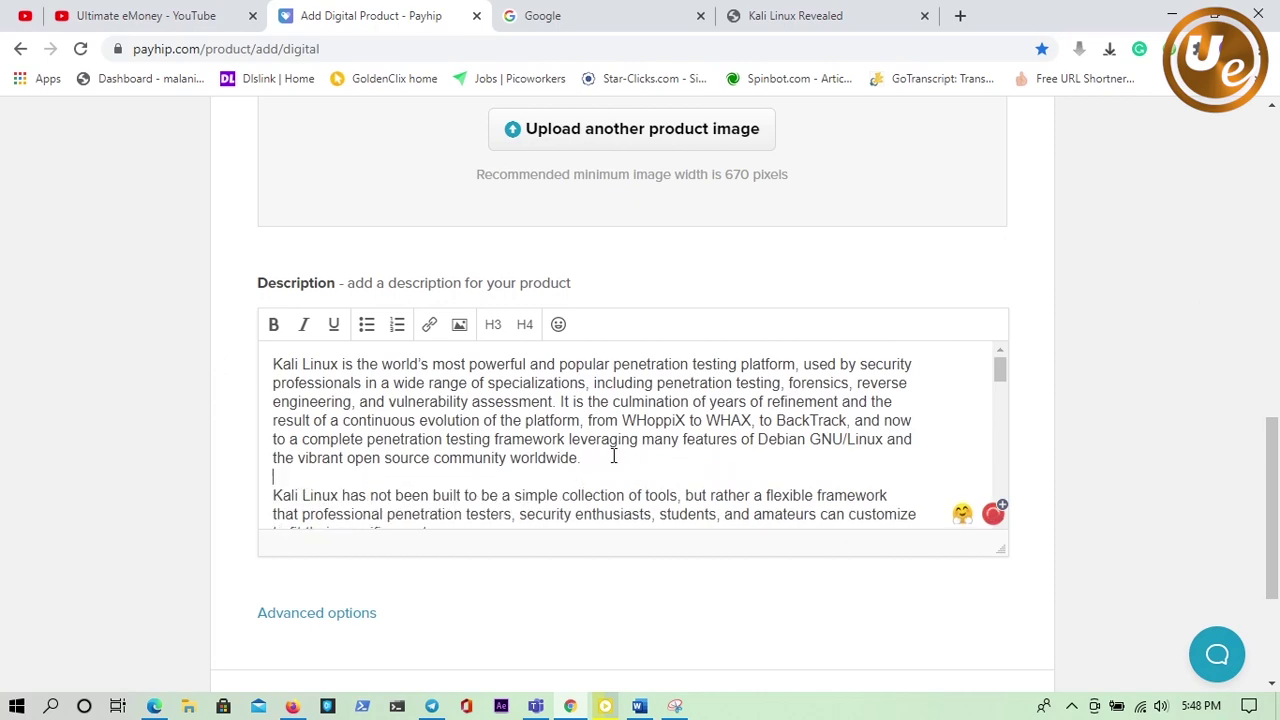
scroll(614, 455, down, 3)
scroll(471, 456, up, 2)
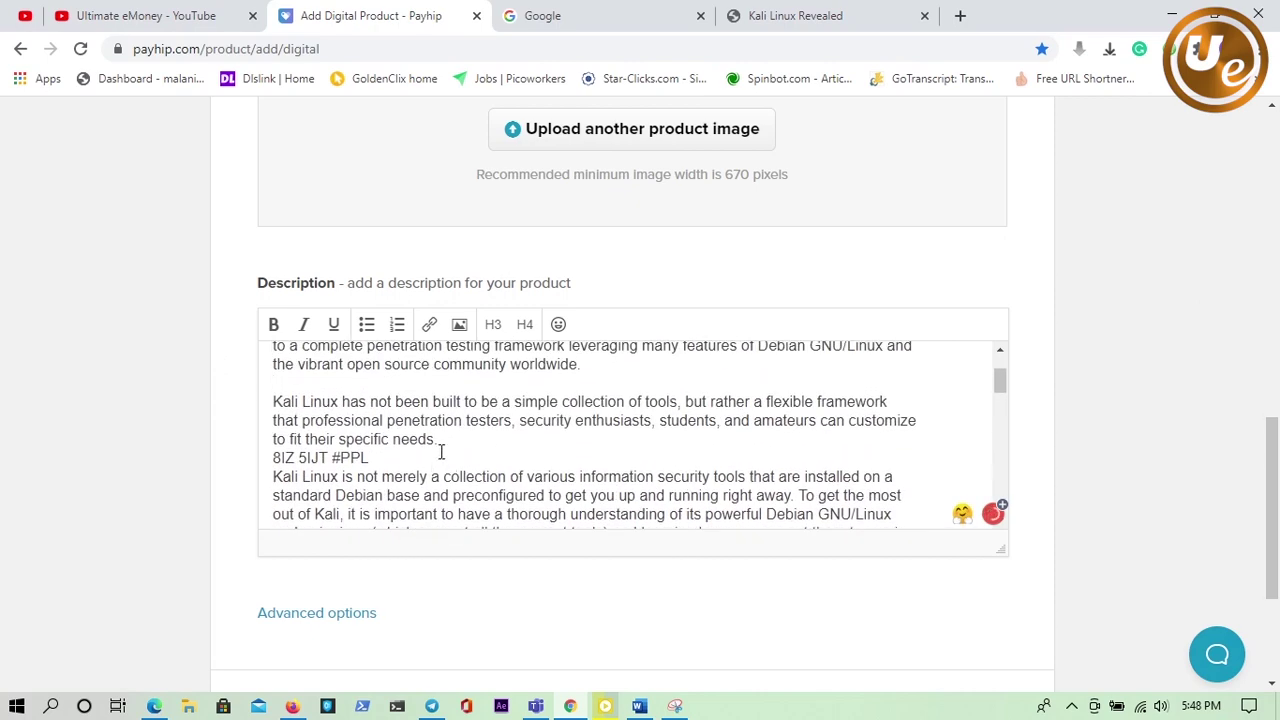
click(449, 440)
key(Return)
drag(397, 474, 257, 466)
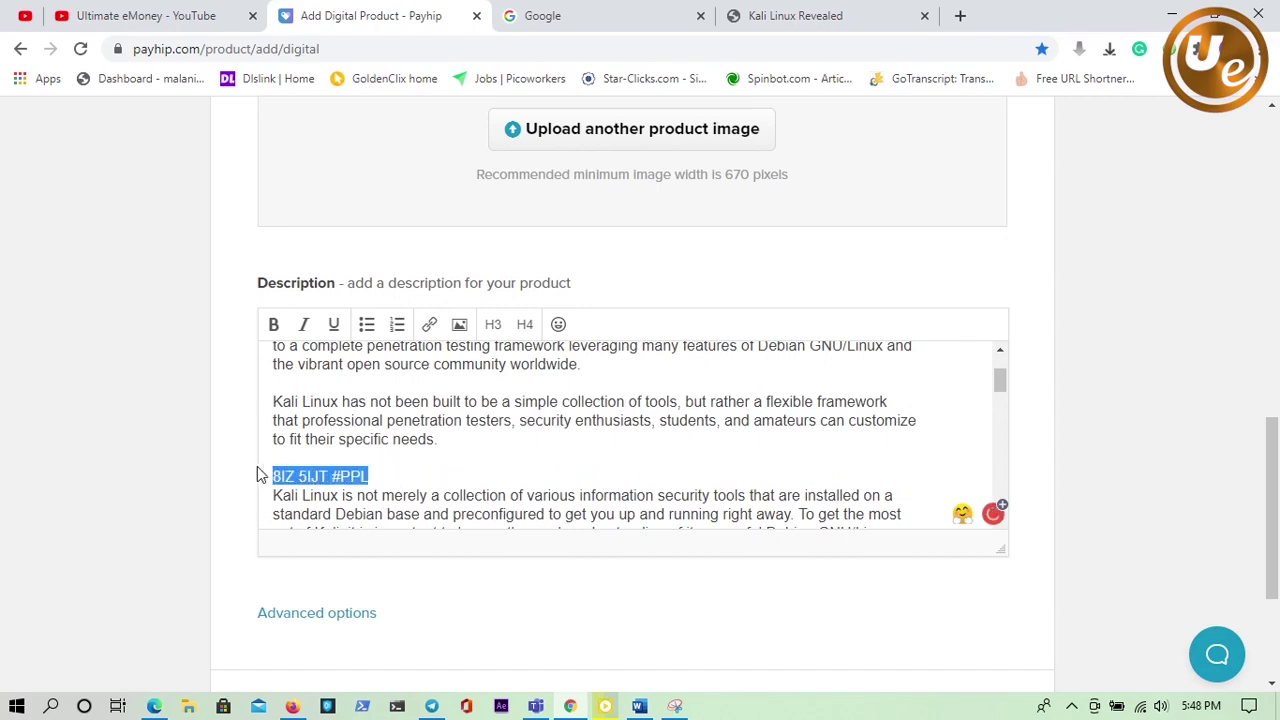
key(BackSpace)
key(BackSpace)
scroll(418, 455, down, 1)
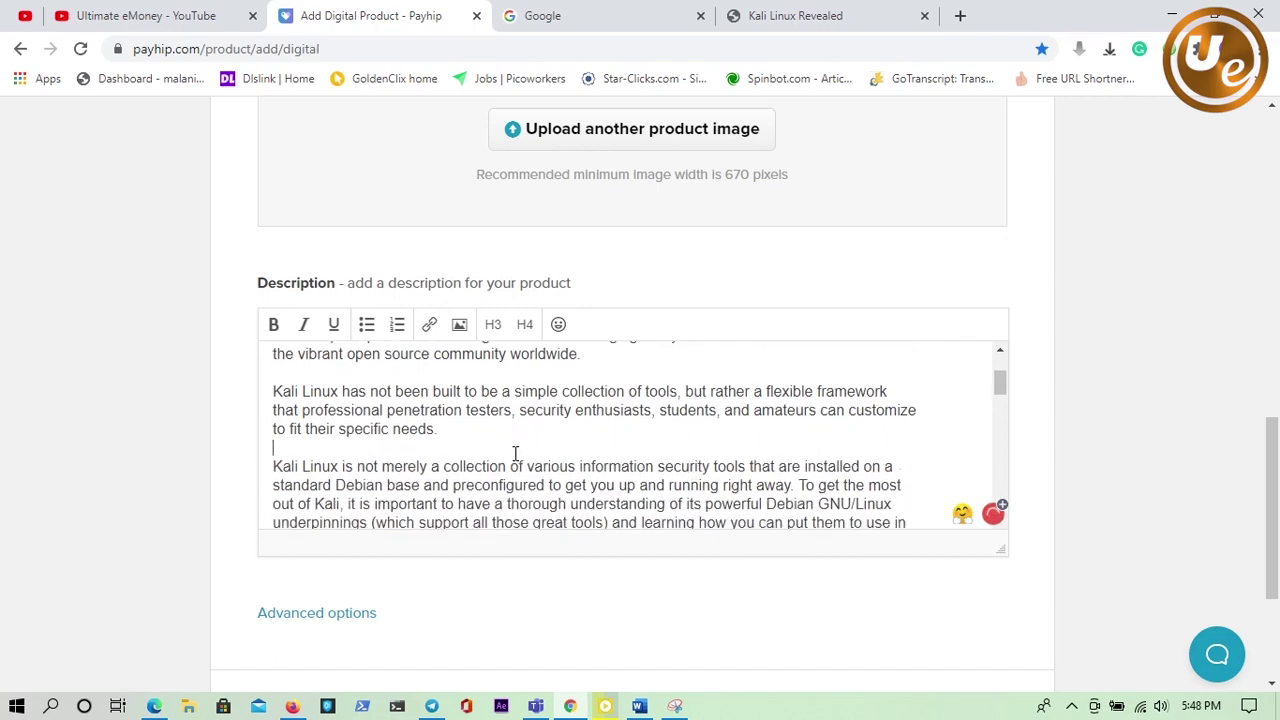
Insert blank lines after "your environment." and "under the hood." and clear the garbled heading "*T 5IJT #PPL GPS :PV"
click(414, 459)
key(Return)
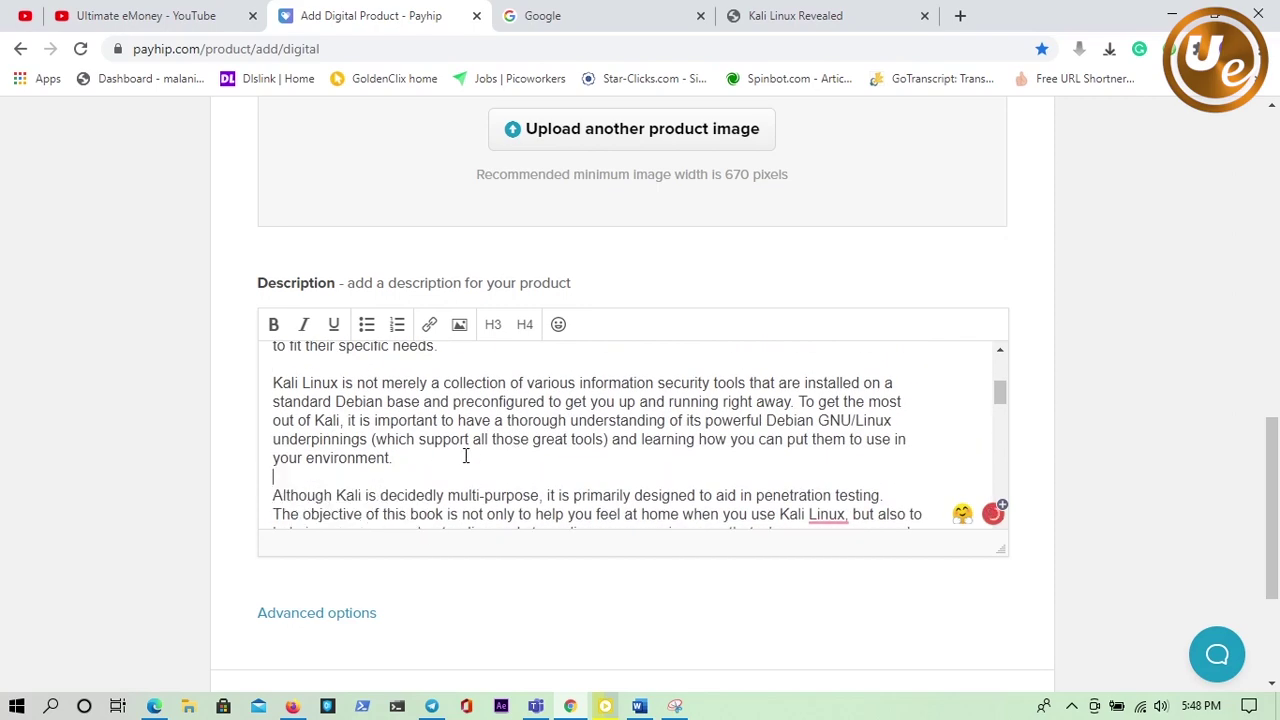
scroll(465, 456, down, 1)
scroll(466, 457, down, 1)
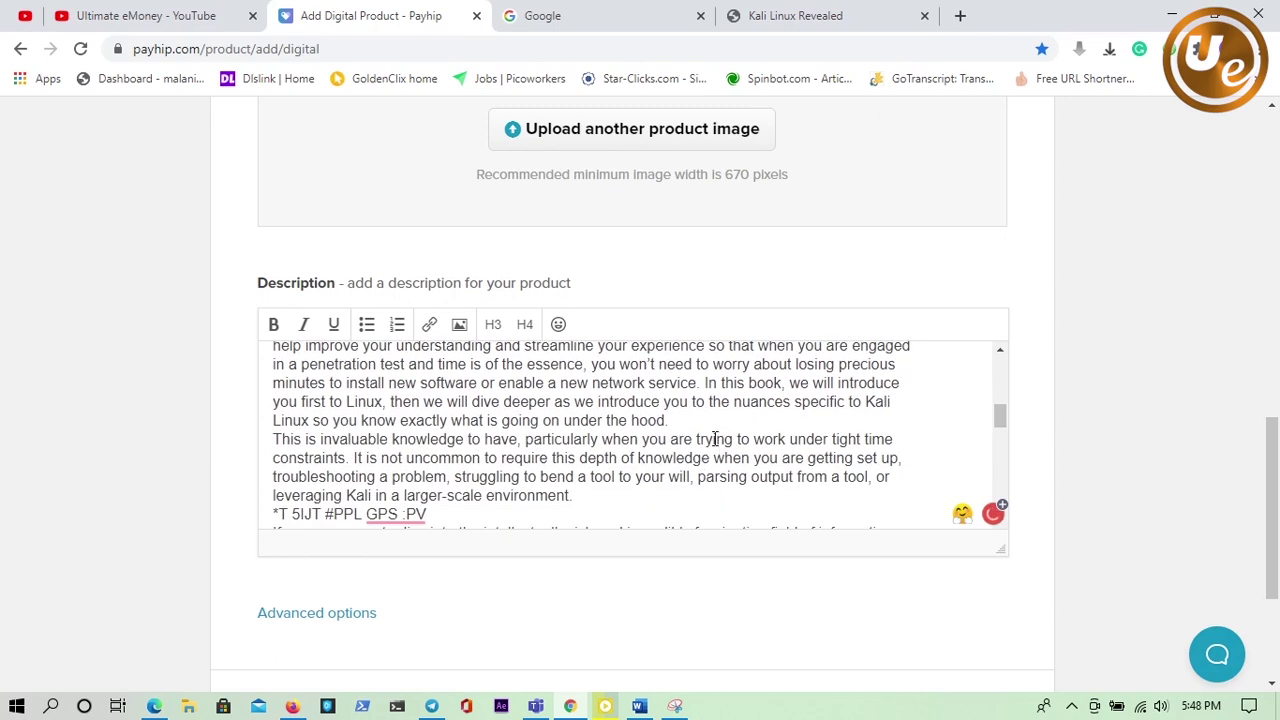
key(Return)
scroll(636, 428, down, 1)
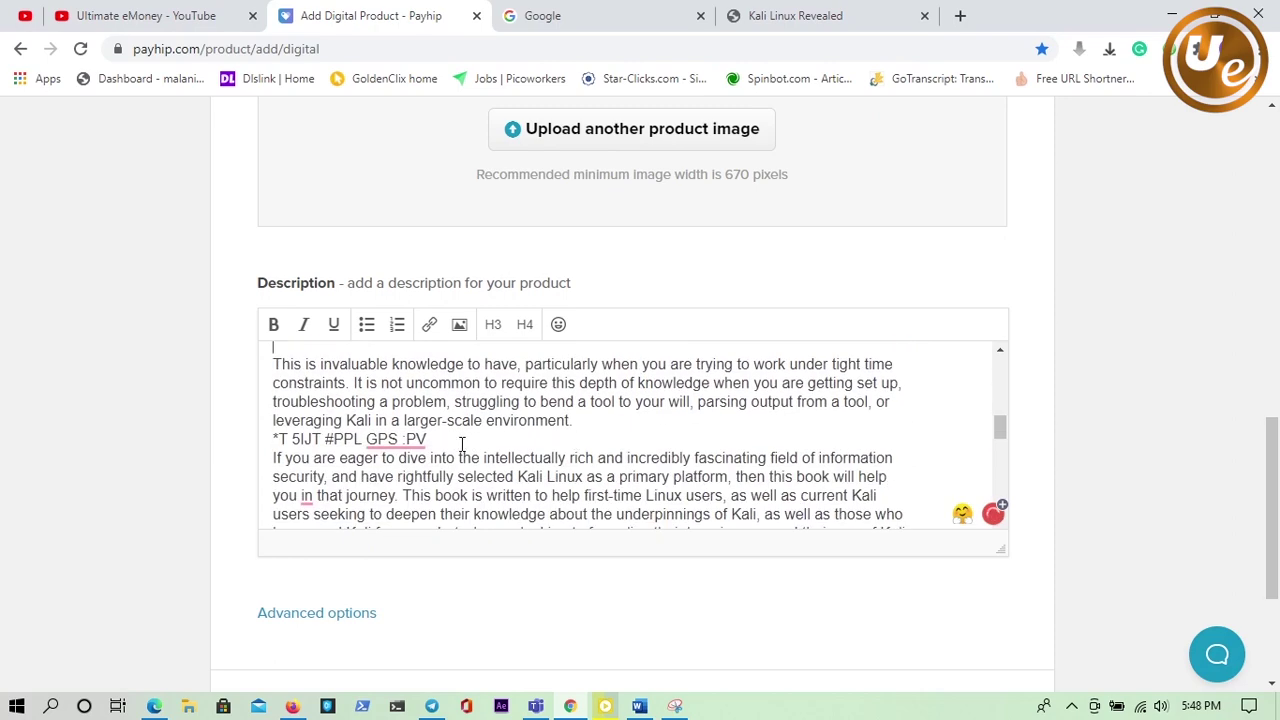
drag(476, 442, 265, 445)
key(BackSpace)
scroll(512, 446, down, 1)
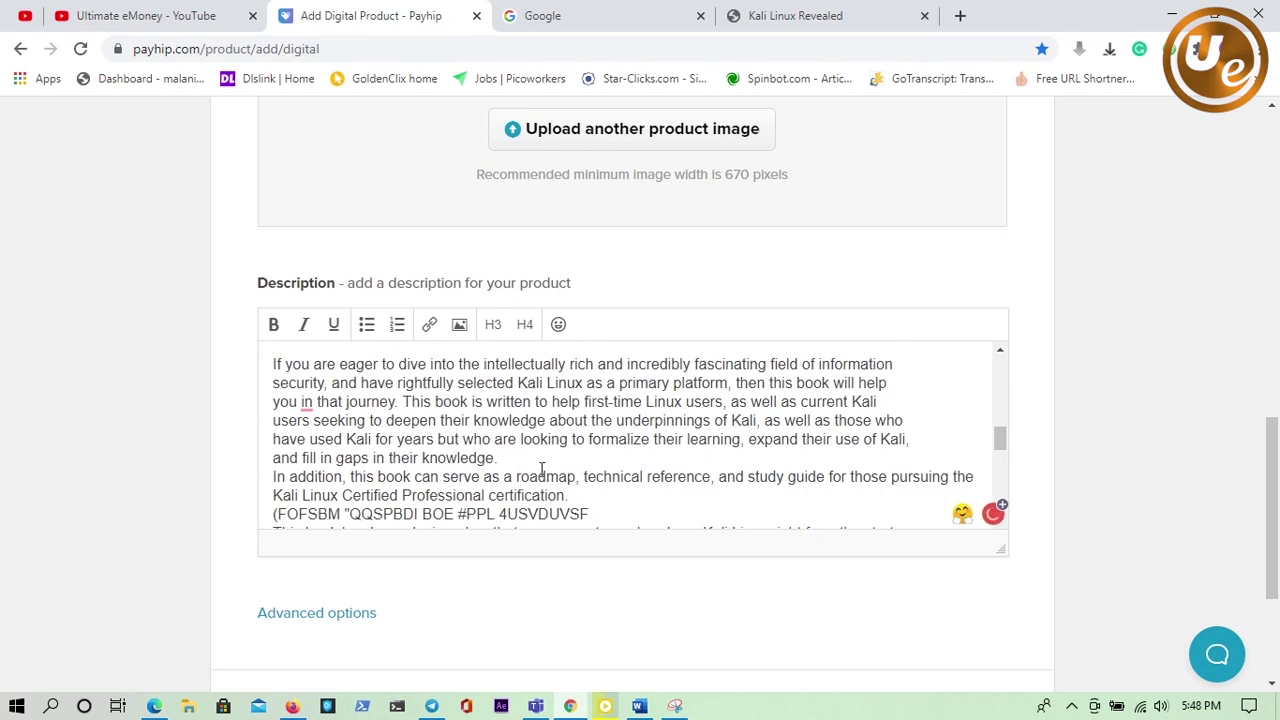
Add a blank line after "gaps in their knowledge." and clear the garbled heading "(FOFSBM "QQSPBDI BOE #PPL 4USVDUVSF"
click(515, 460)
key(Return)
scroll(553, 460, down, 1)
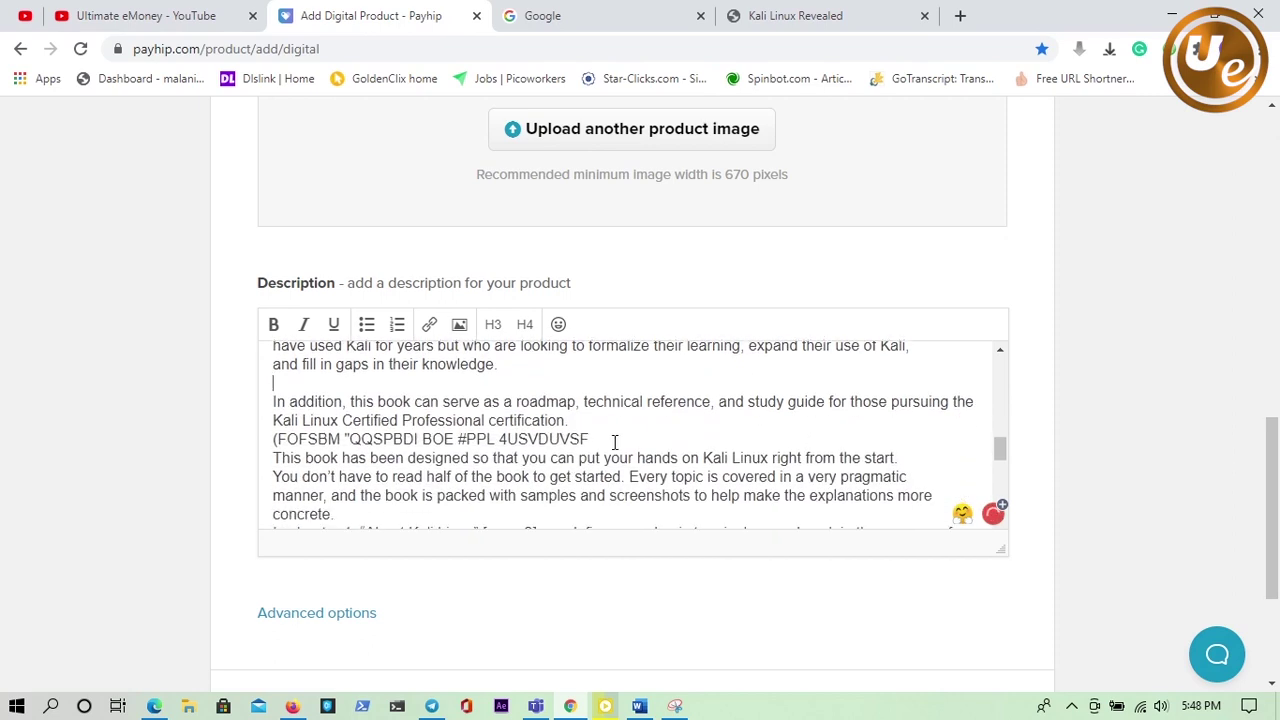
drag(614, 441, 270, 442)
key(BackSpace)
scroll(541, 444, down, 1)
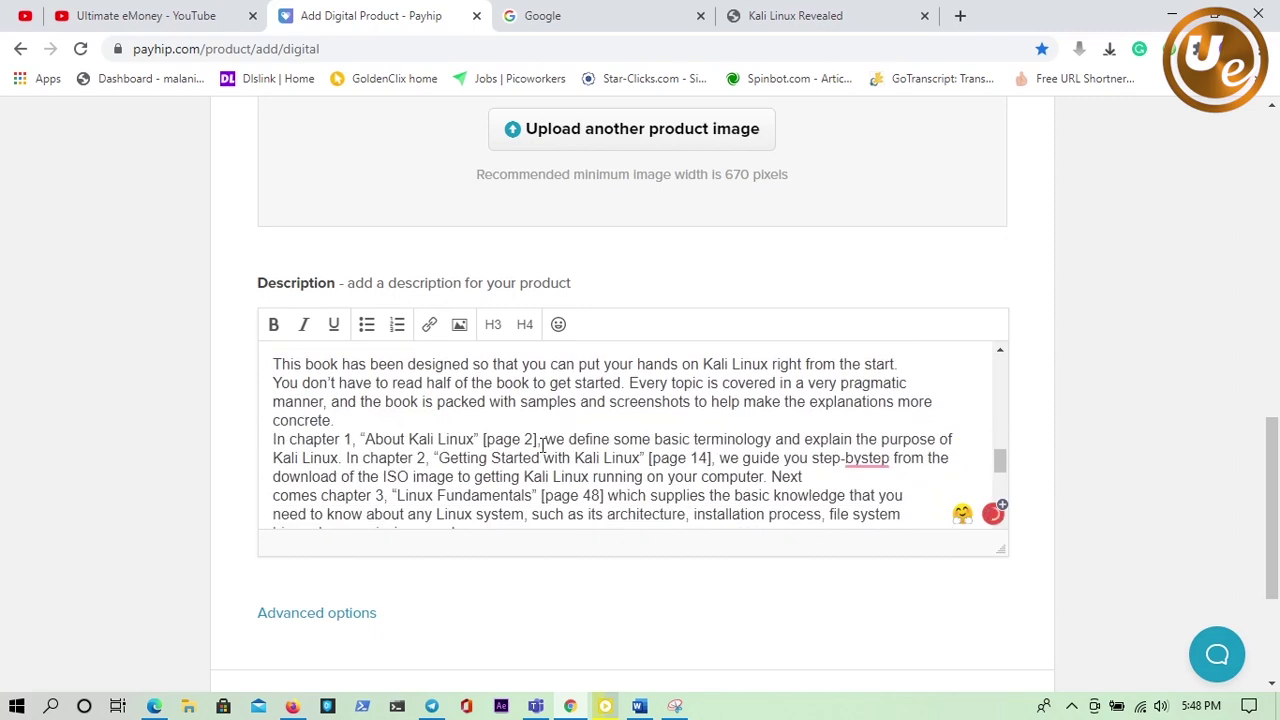
Separate the chapter overview paragraphs with blank lines after "concrete.", "permissions, and more." and "you will likely face."
key(Return)
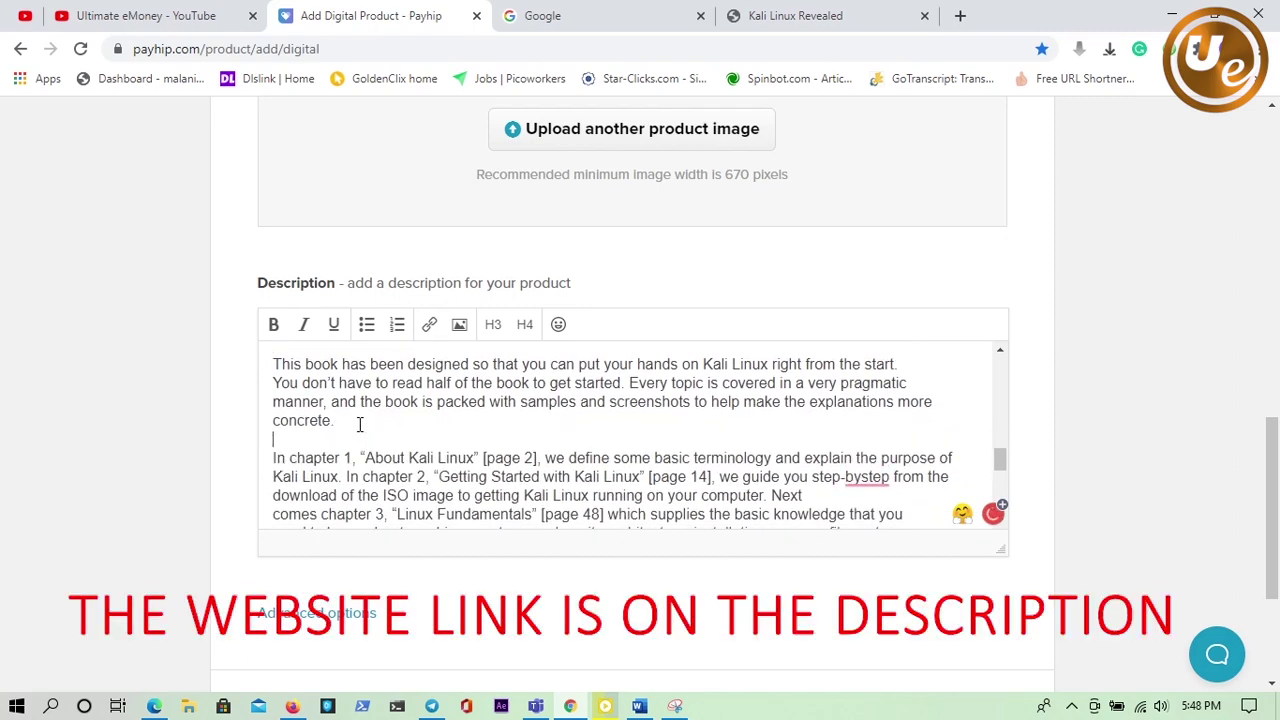
scroll(430, 428, down, 2)
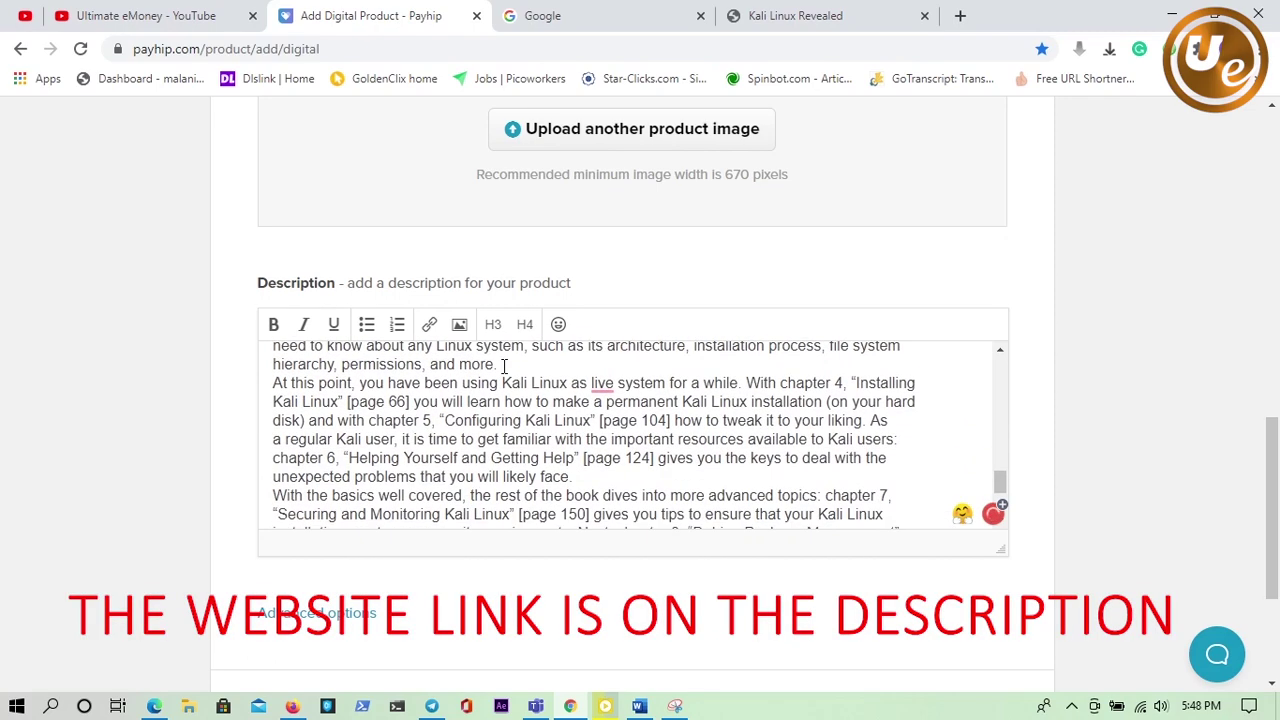
click(503, 366)
key(Return)
scroll(540, 400, down, 4)
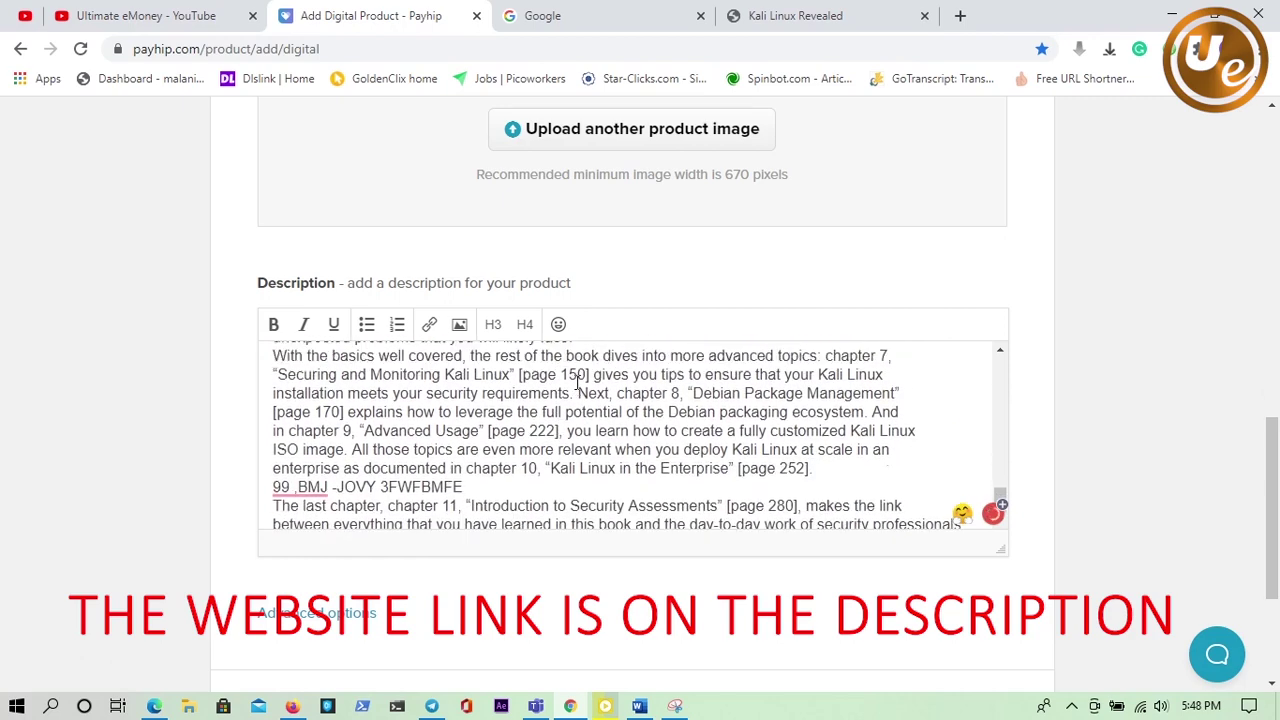
scroll(580, 395, up, 1)
key(Return)
scroll(605, 413, down, 1)
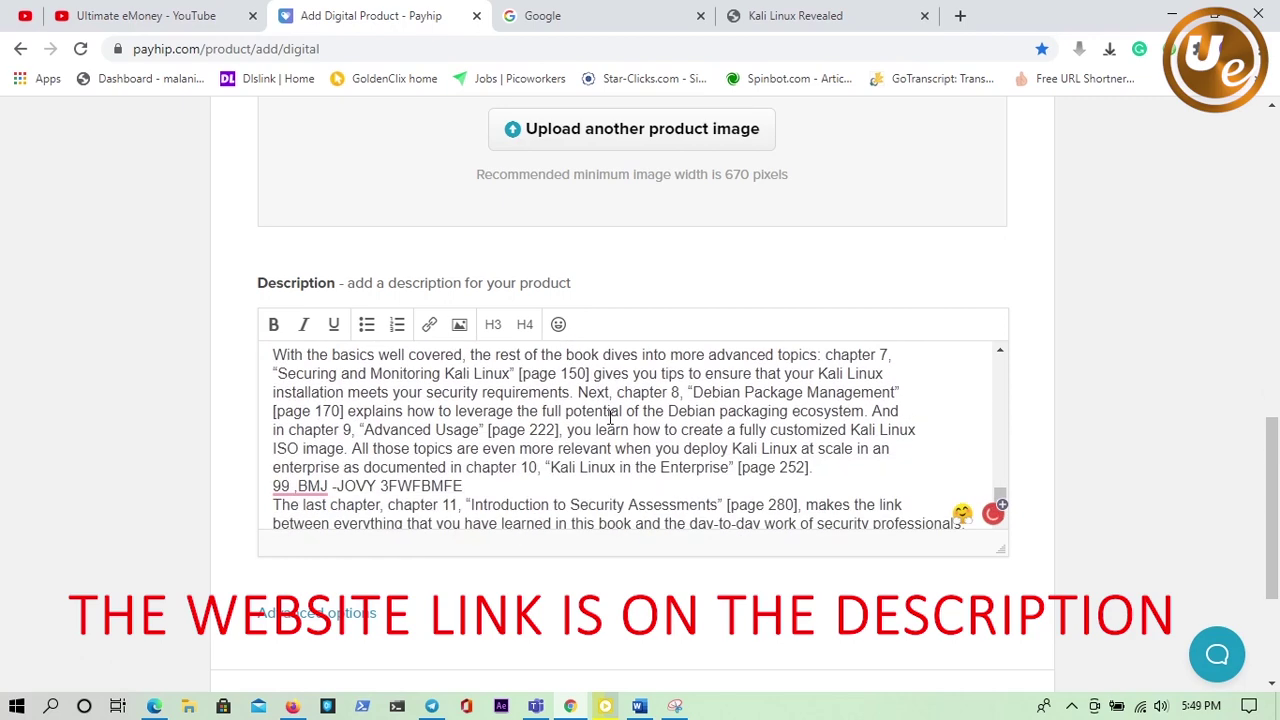
Replace the garbled line "99 ,BMJ -JOVY 3FWFBMFE" before the last chapter's paragraph with a single blank line
click(829, 470)
key(Return)
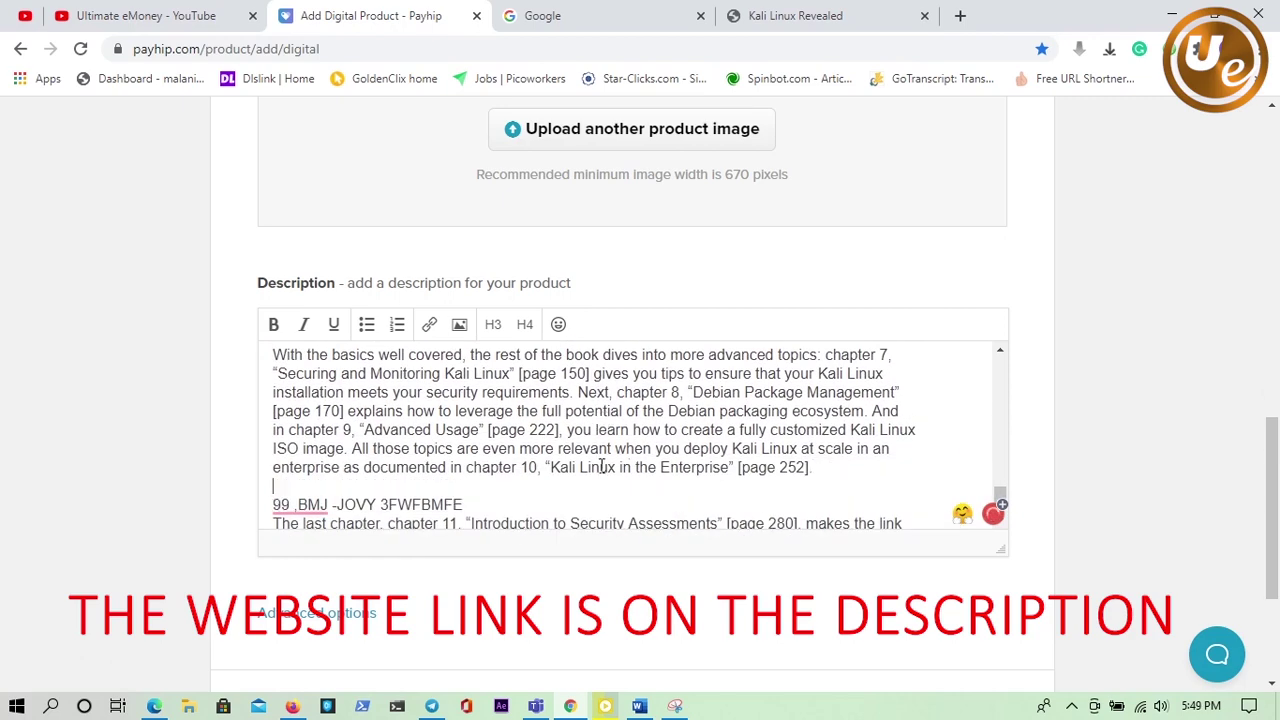
scroll(457, 457, down, 1)
key(shift+Home)
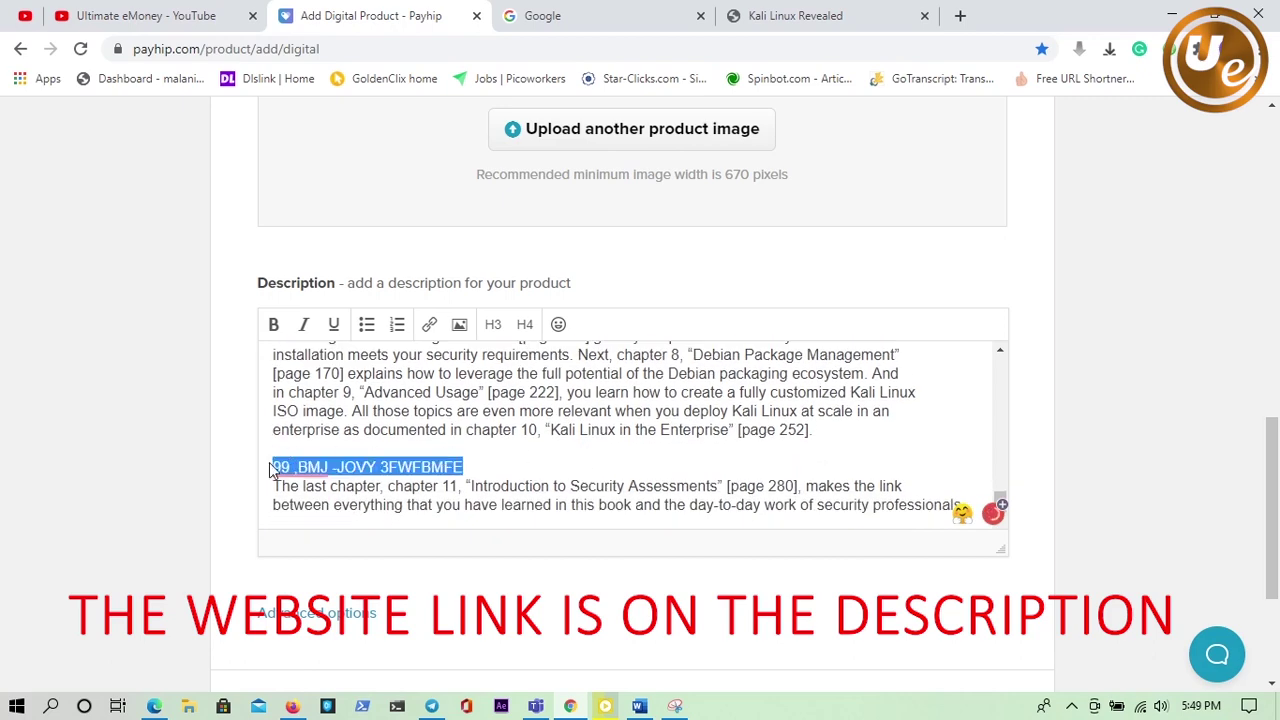
key(BackSpace)
scroll(486, 457, down, 1)
key(BackSpace)
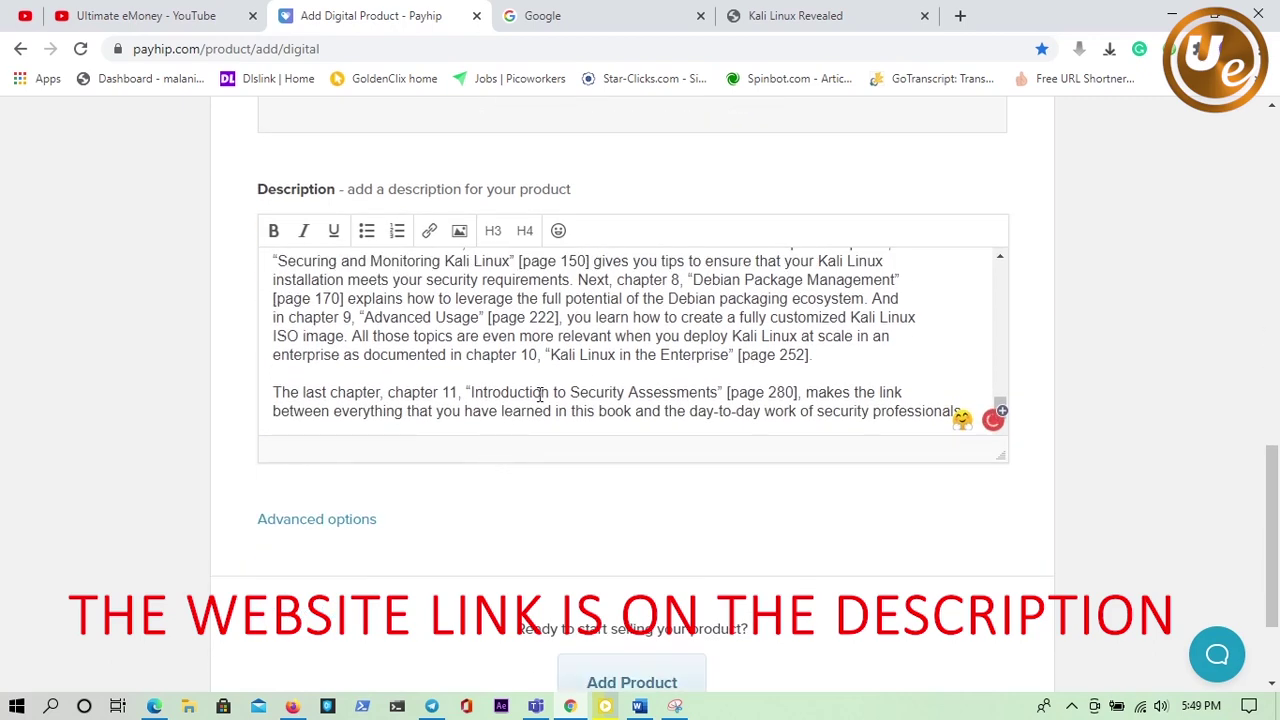
Review the completed product form, including the uploaded file, title, price, cover and description
scroll(540, 394, down, 1)
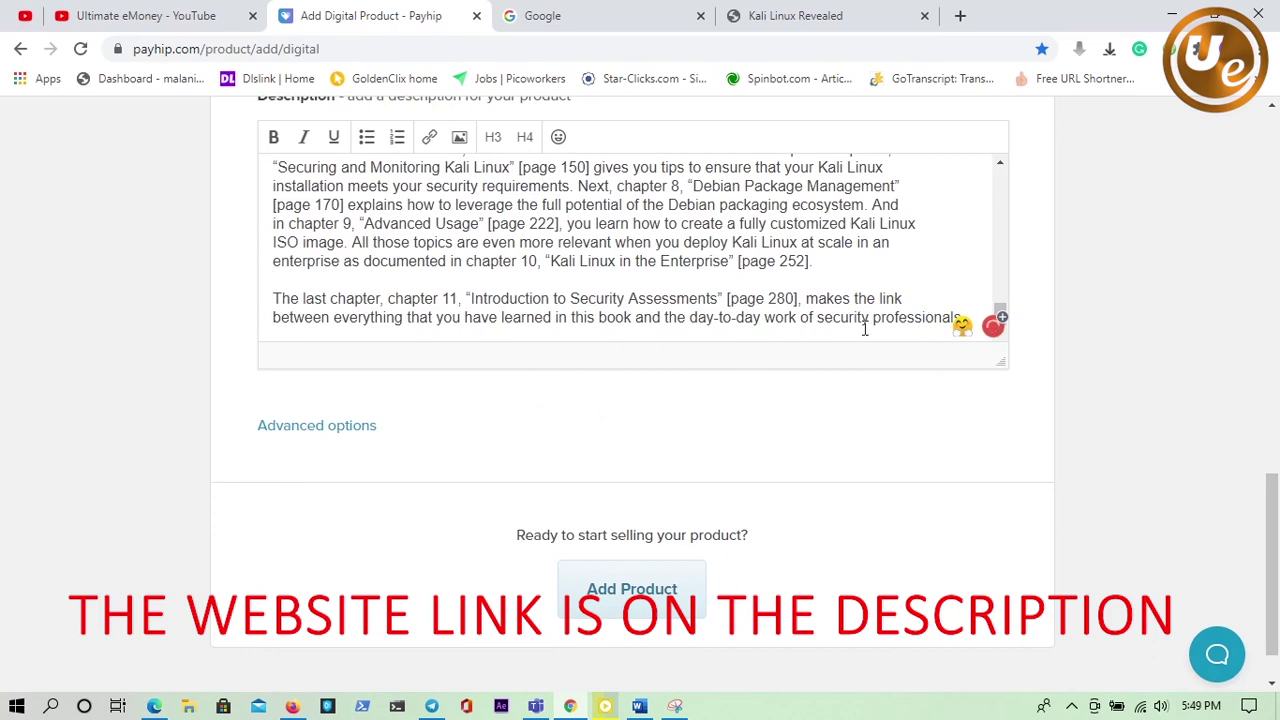
scroll(772, 338, up, 2)
scroll(1080, 320, up, 3)
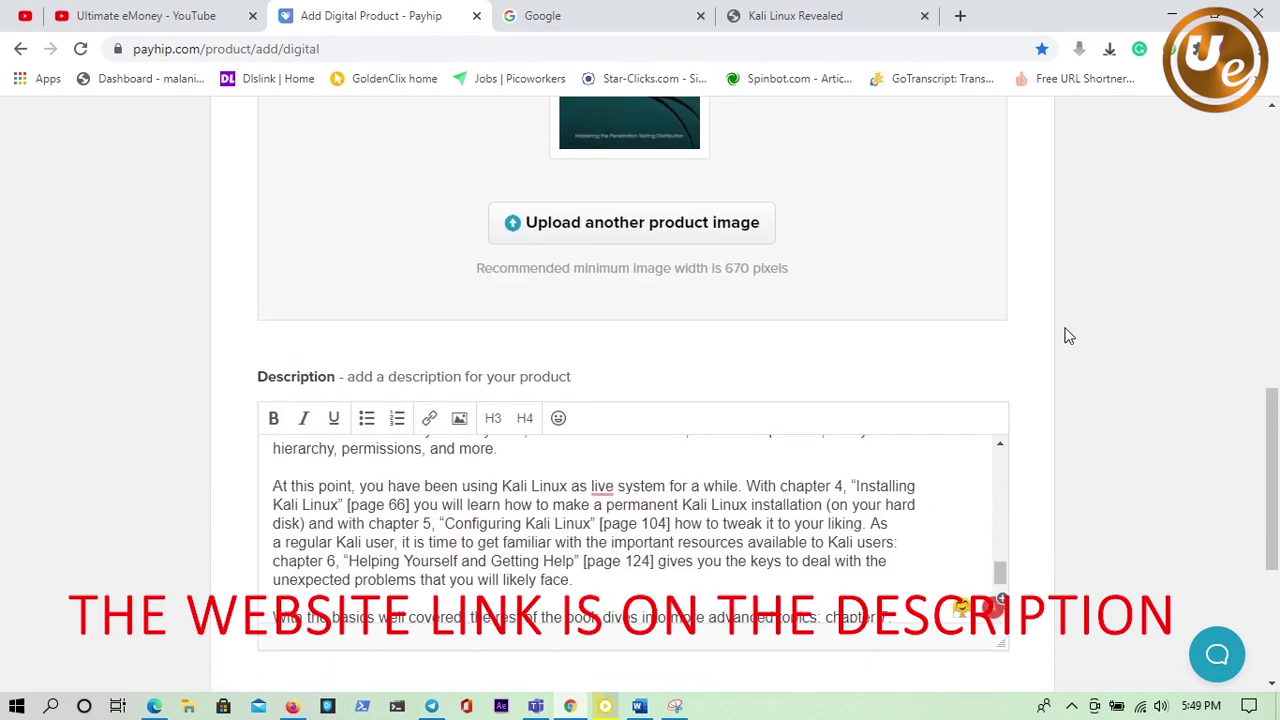
scroll(1068, 336, up, 3)
scroll(1052, 335, up, 4)
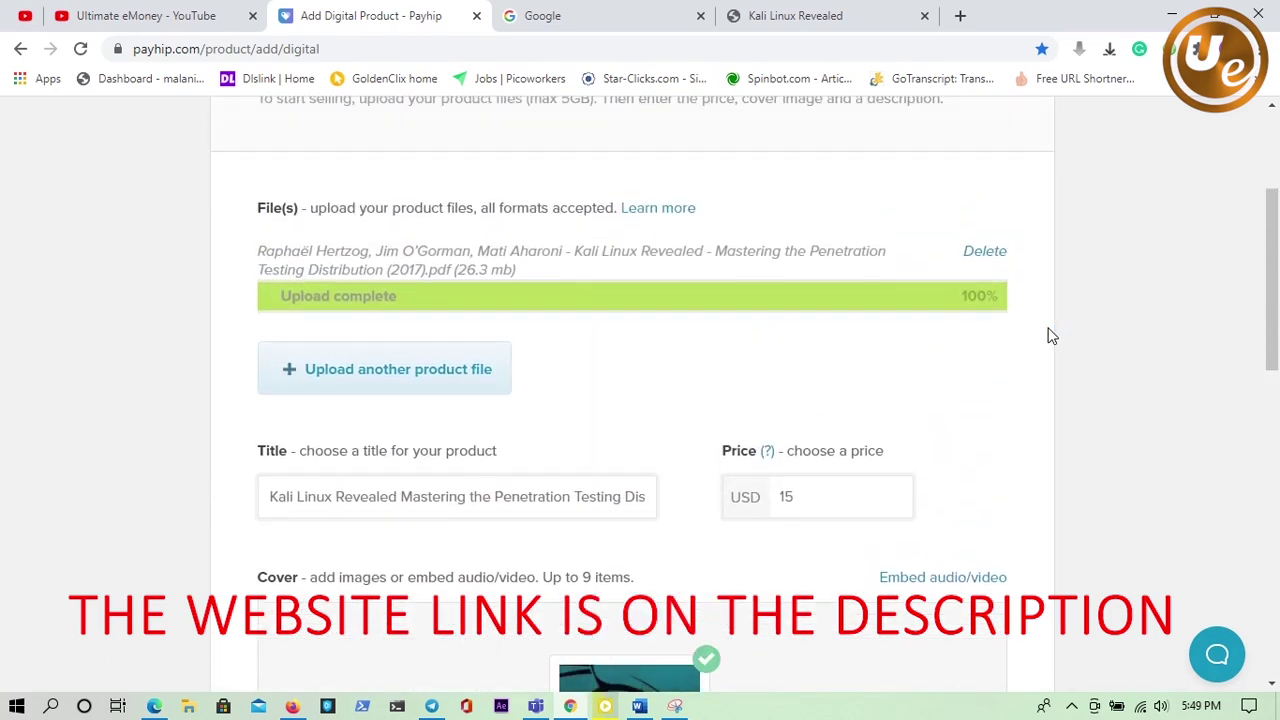
scroll(1052, 336, down, 7)
scroll(1052, 337, down, 3)
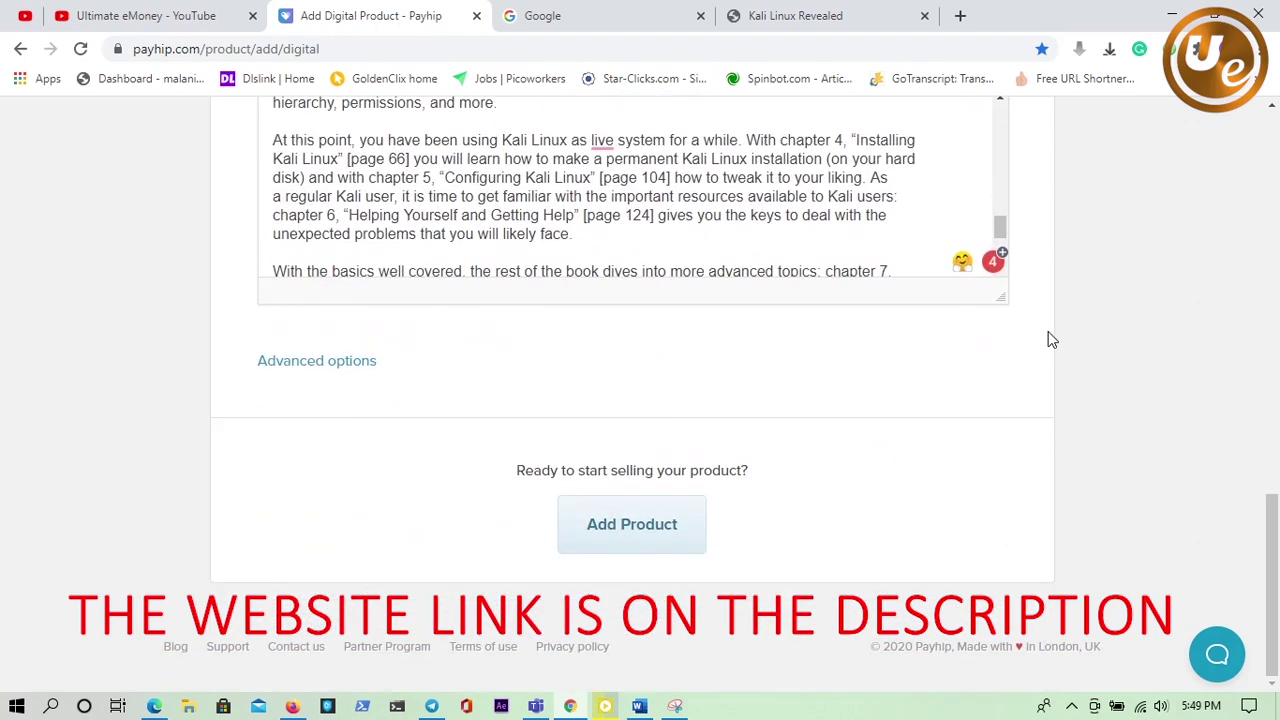
Expand the advanced options and mark the product as an ebook and as private on the store page
click(360, 366)
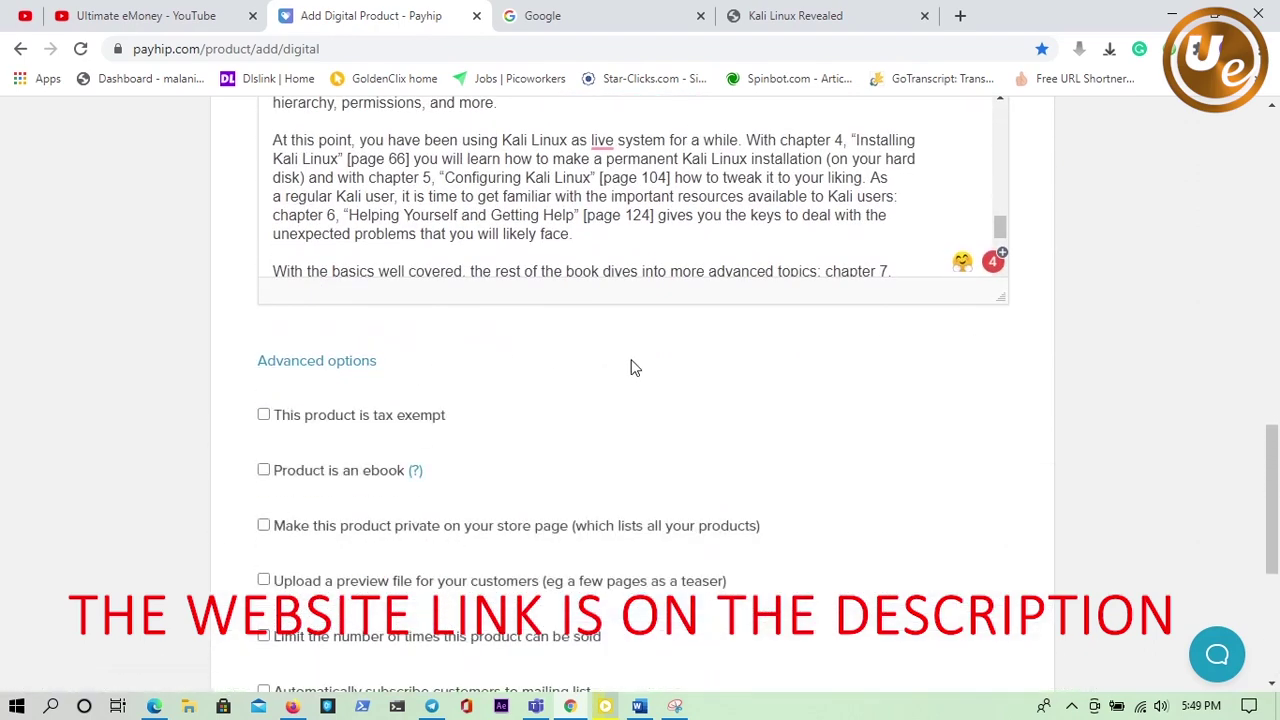
scroll(632, 368, down, 1)
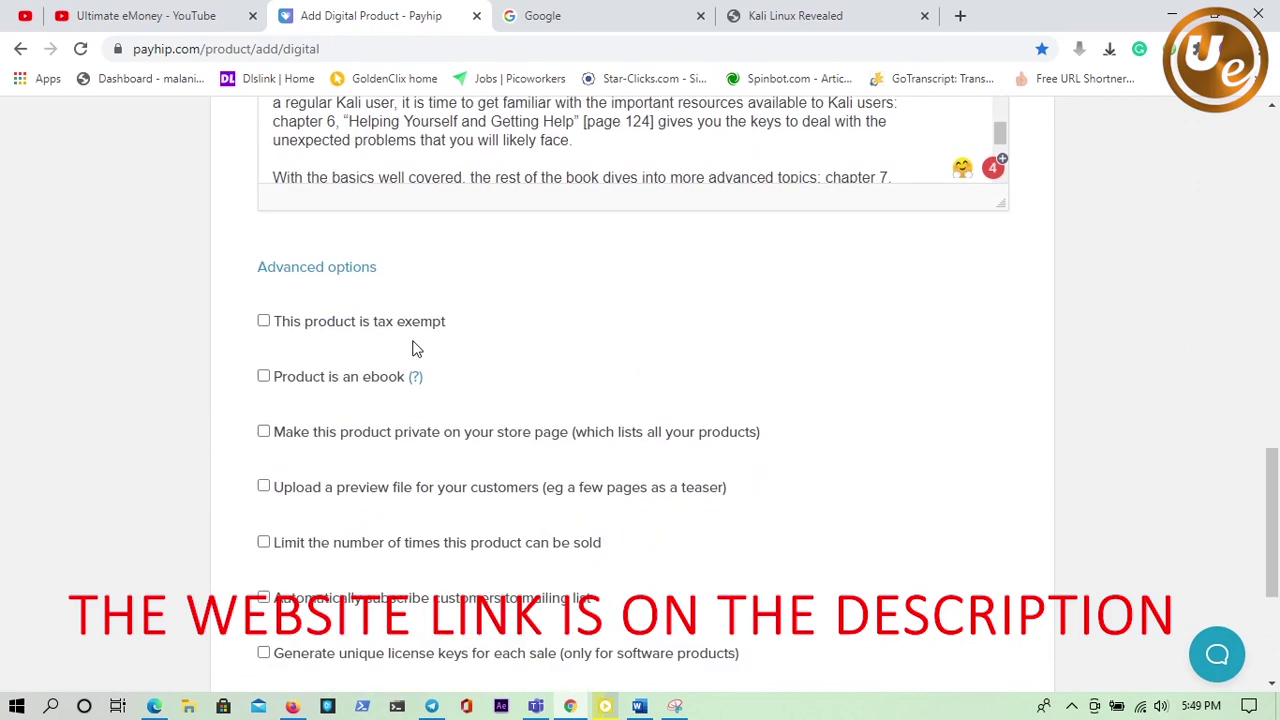
scroll(492, 345, down, 1)
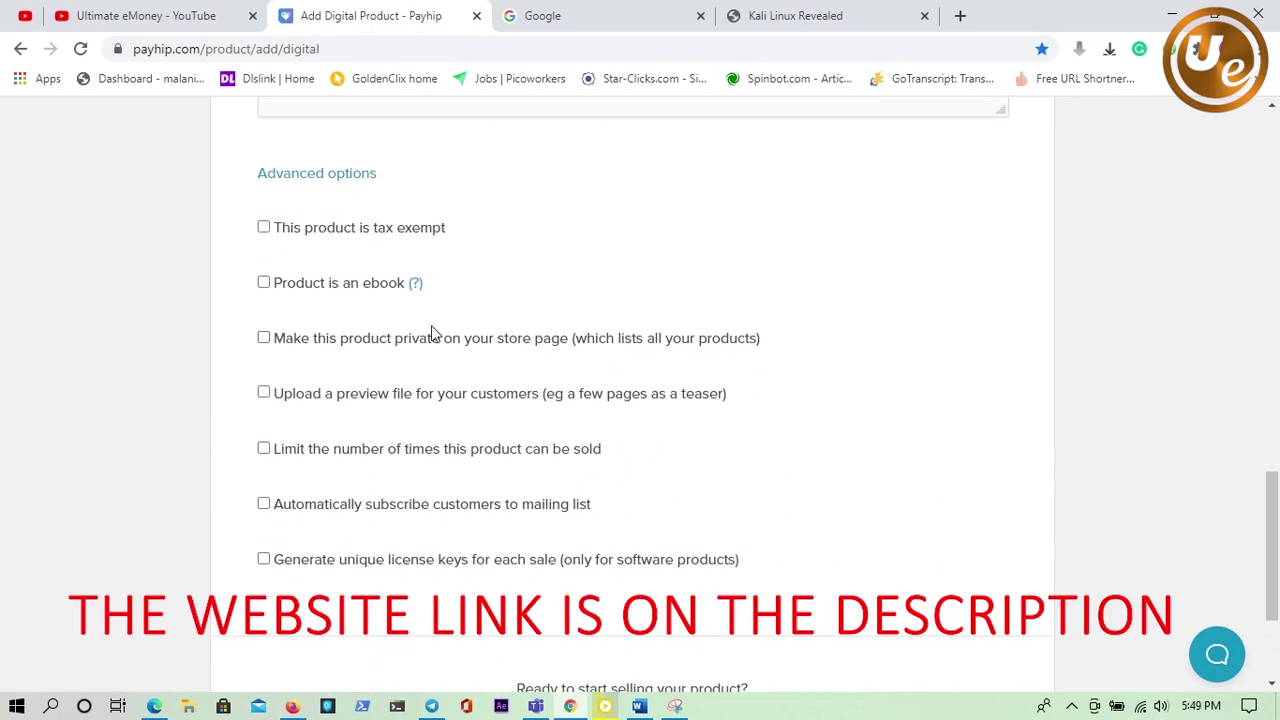
click(266, 286)
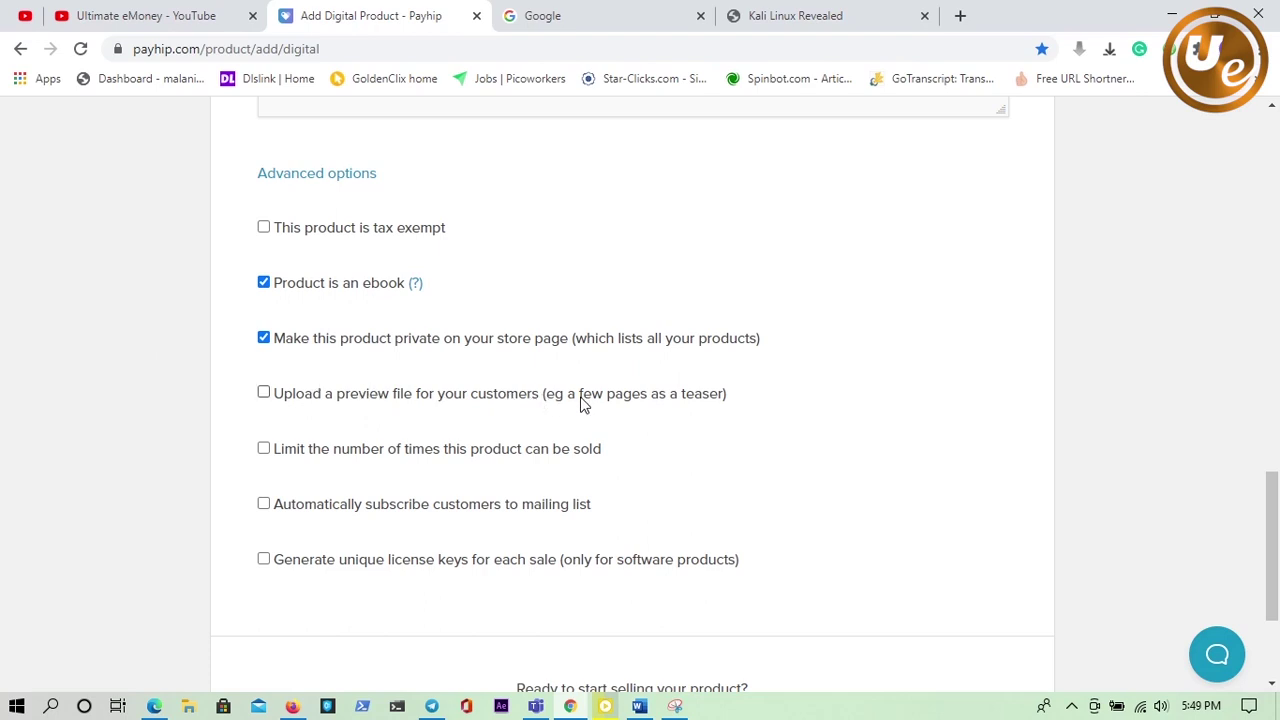
Enable a customer preview file, close the Kali Linux Revealed tab, and upload 1.pdf from the Desktop as the preview
drag(314, 400, 541, 410)
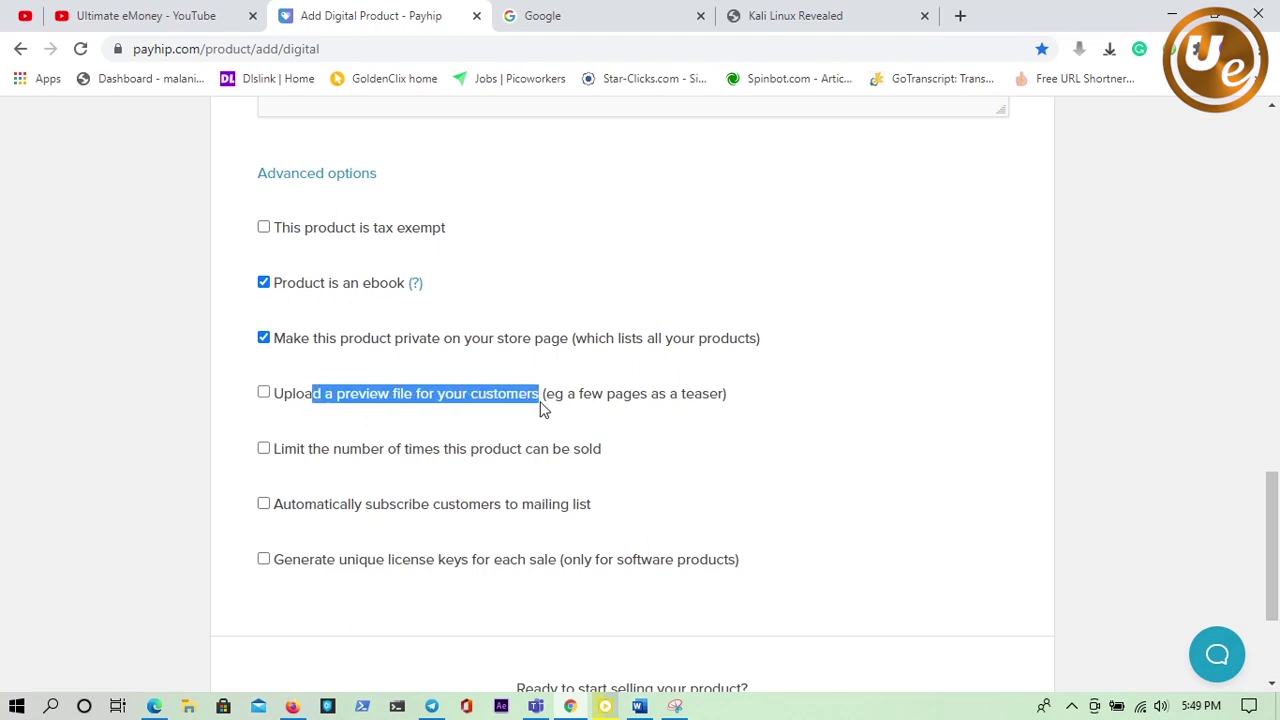
click(264, 394)
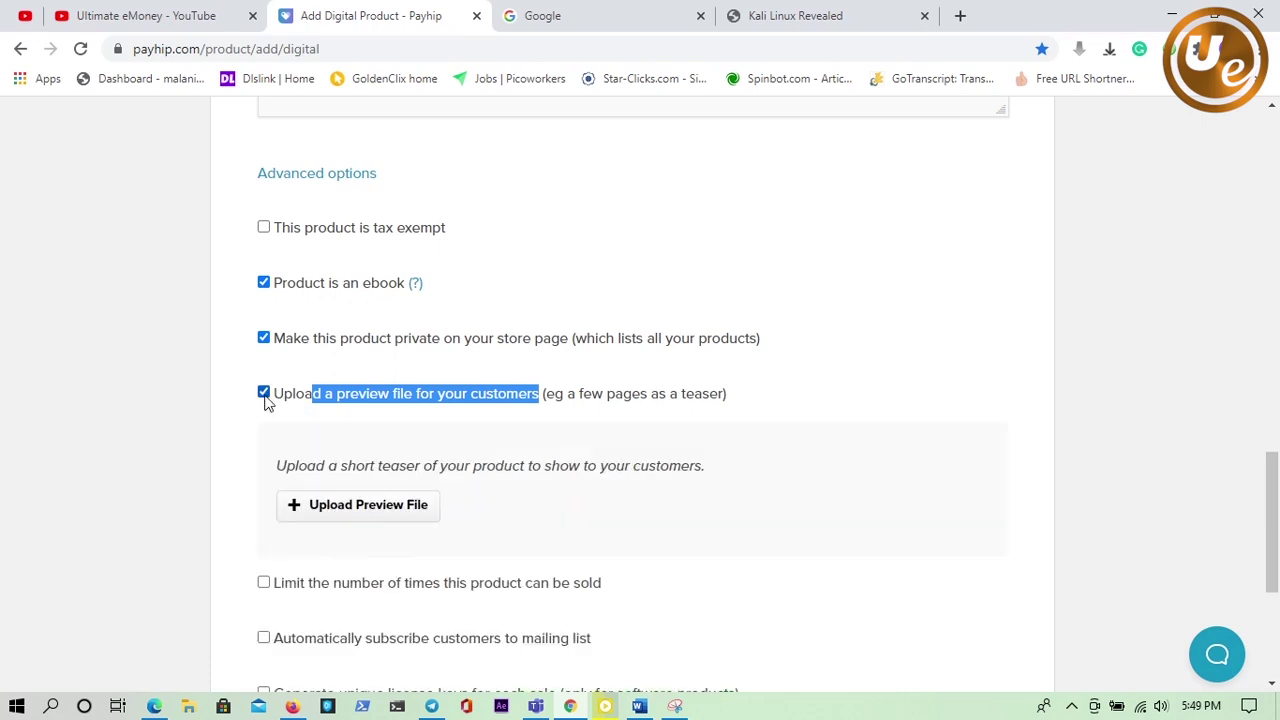
middle_click(781, 18)
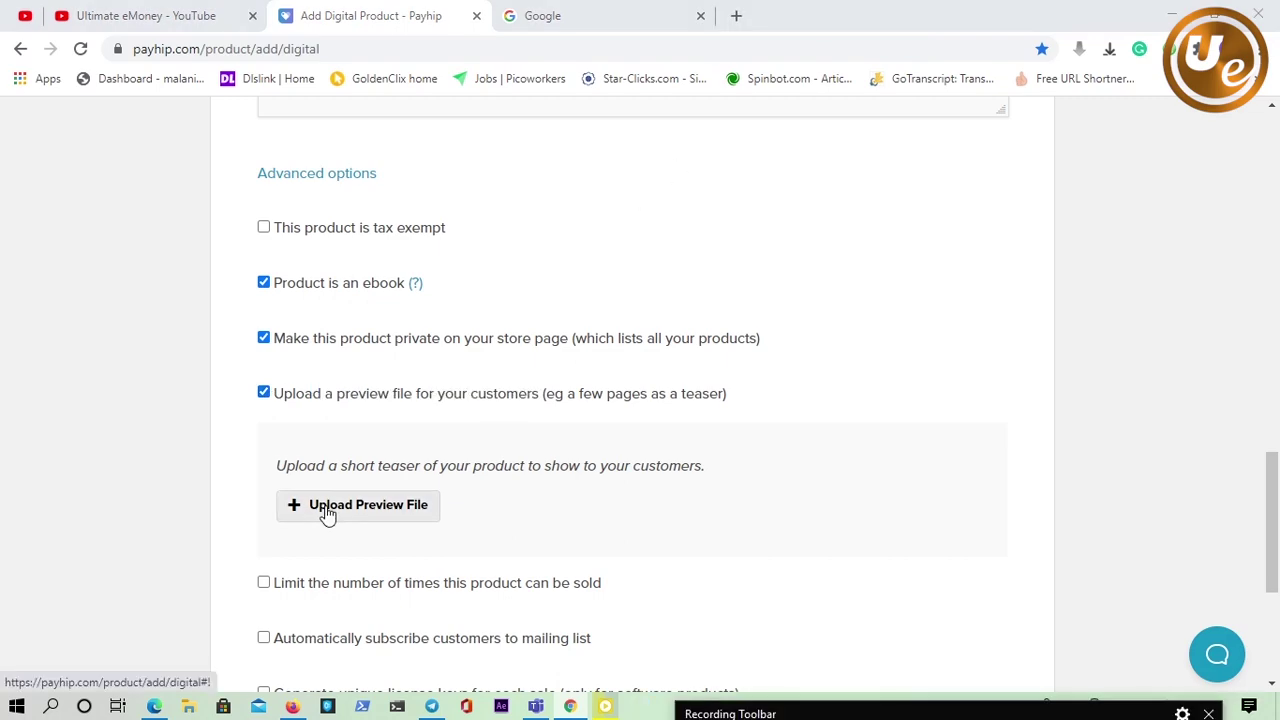
click(403, 492)
click(347, 272)
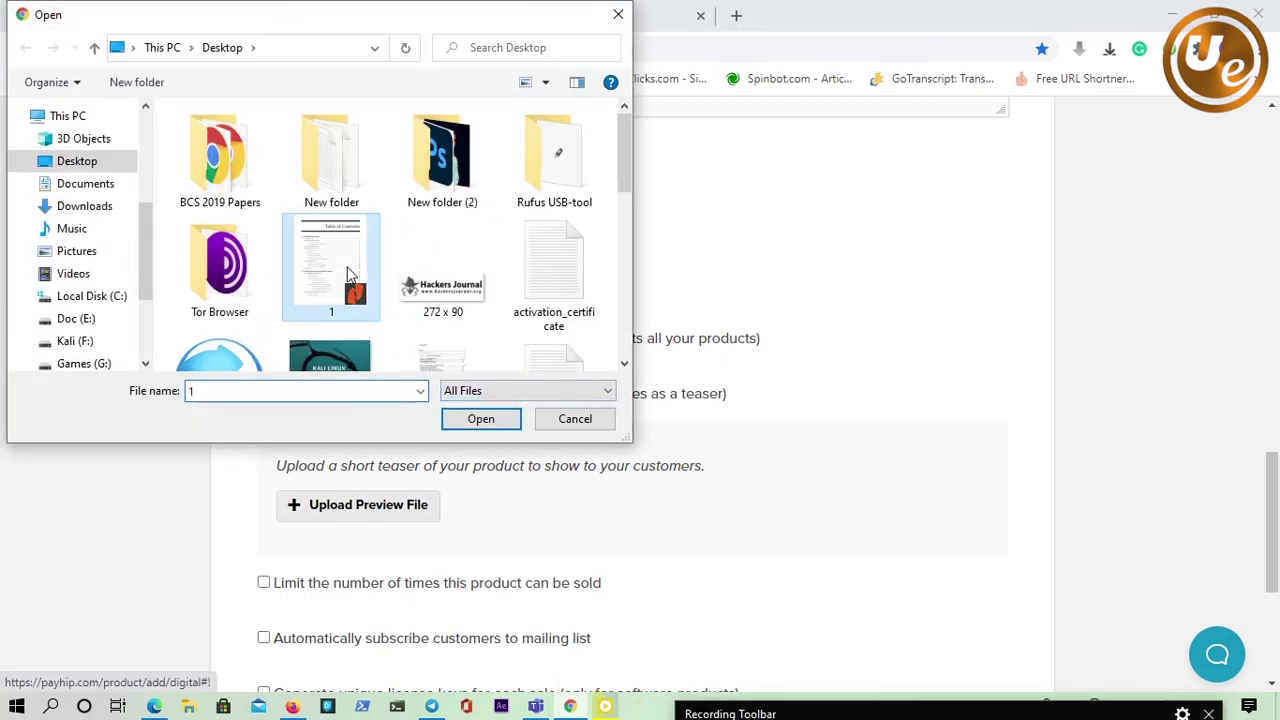
click(480, 421)
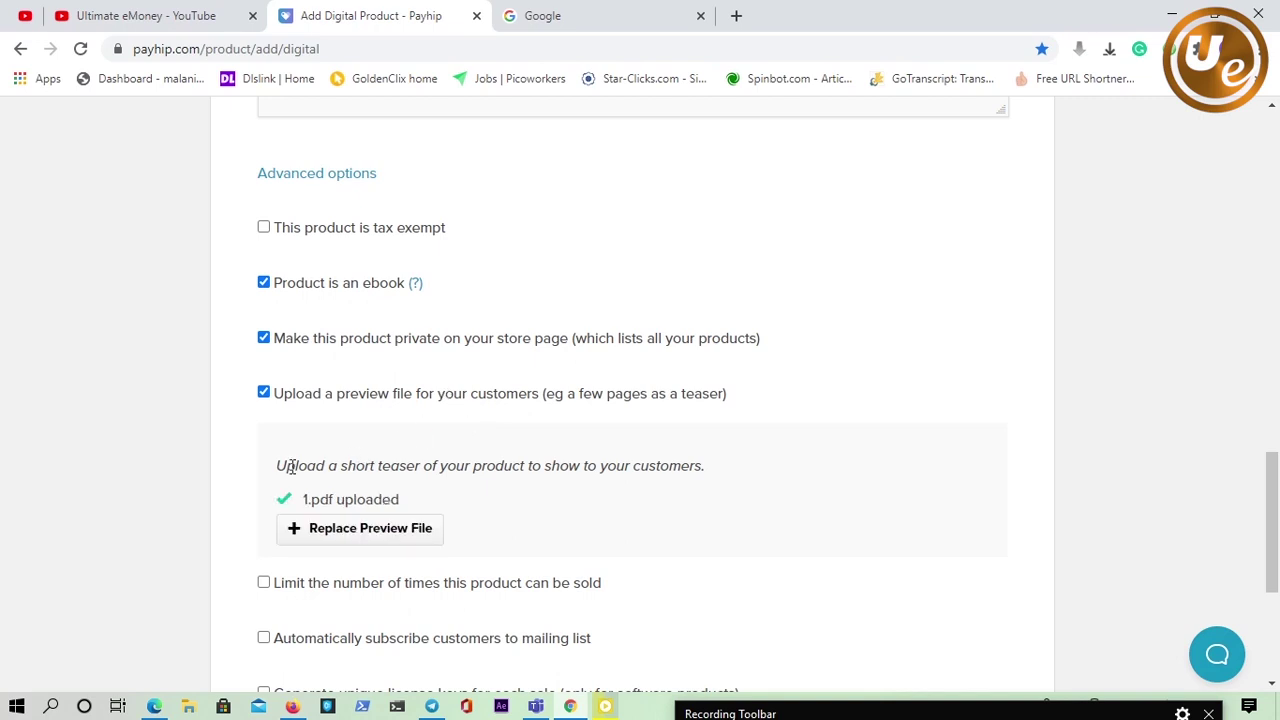
Try the option that automatically subscribes customers to a mailing list, and switch it back off
drag(275, 467, 703, 476)
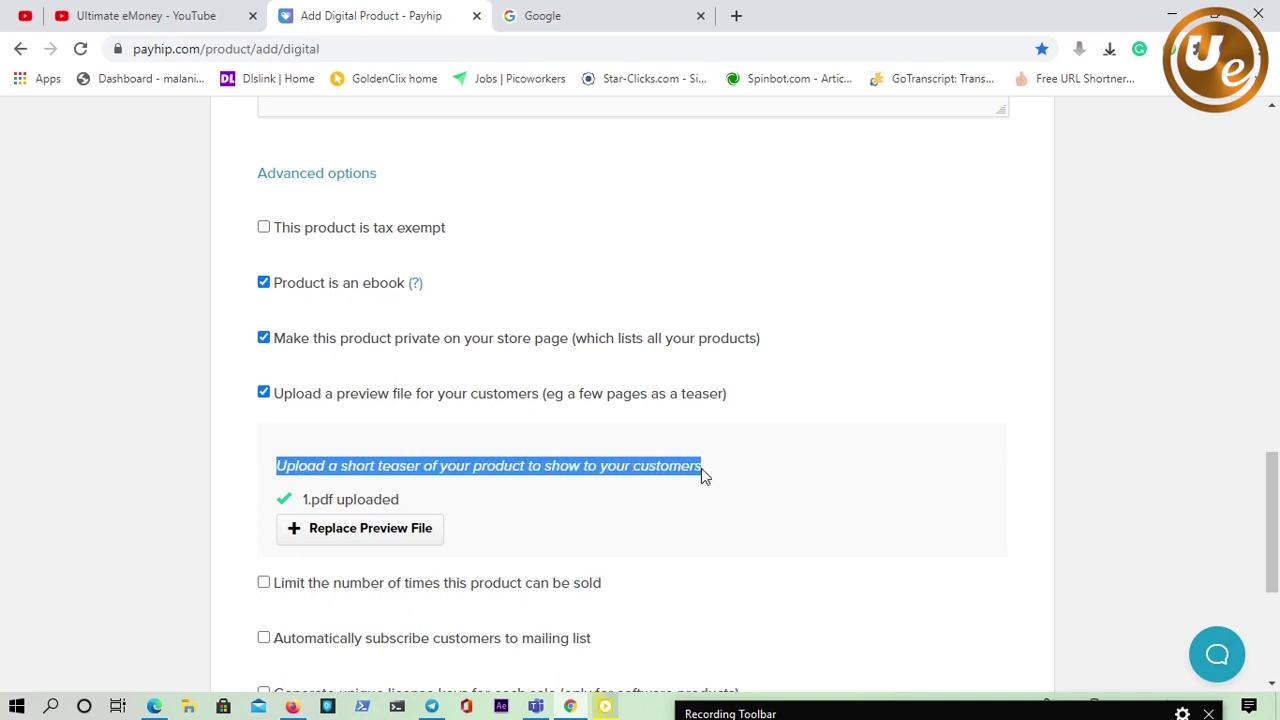
click(771, 446)
scroll(752, 441, down, 2)
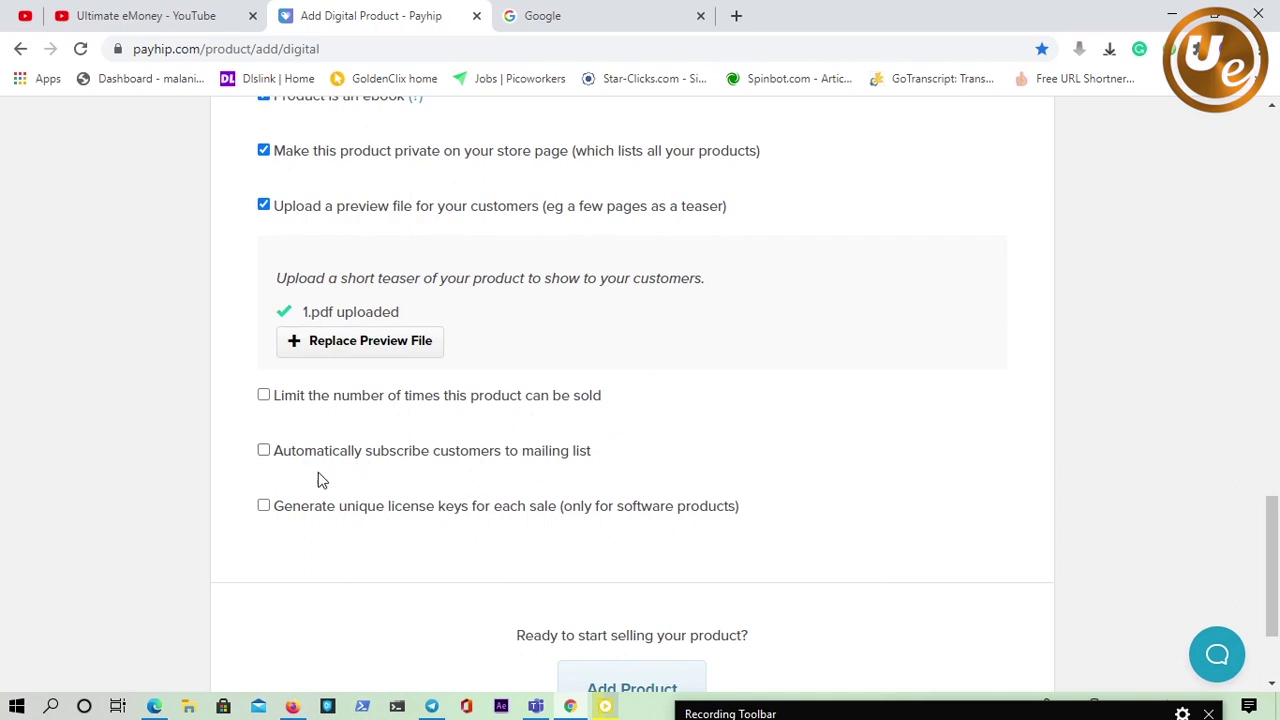
click(264, 450)
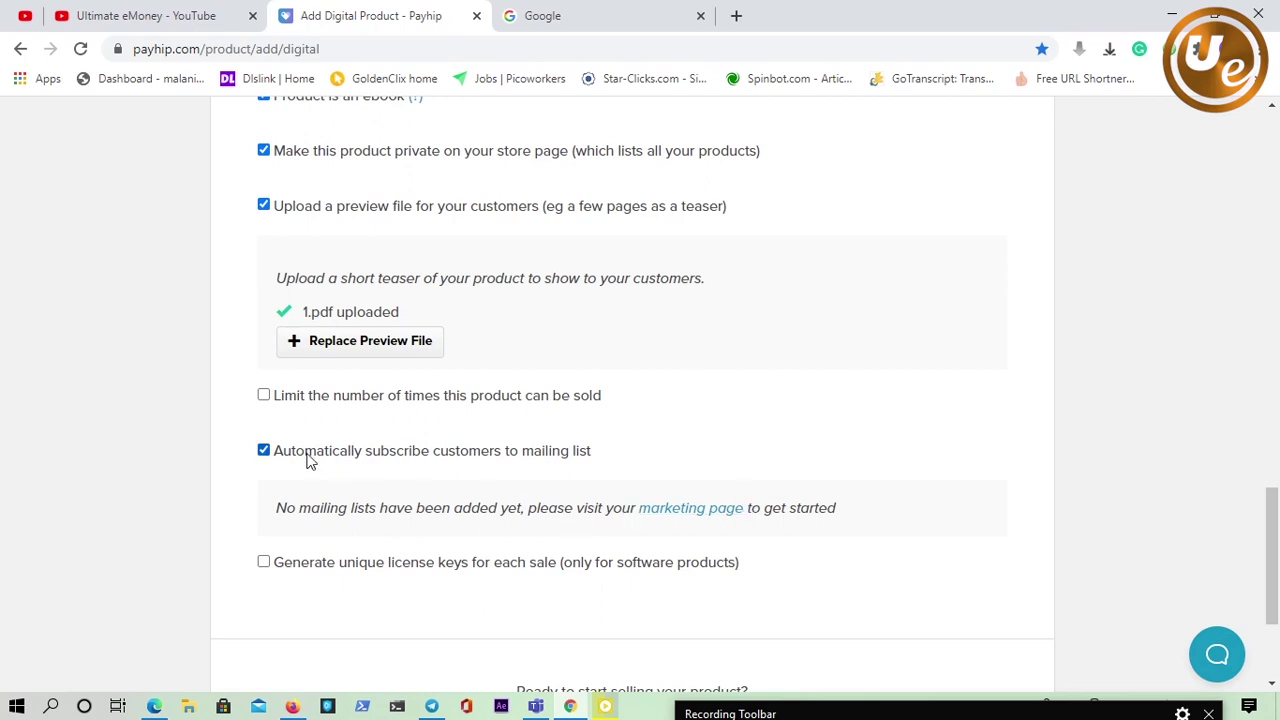
click(263, 452)
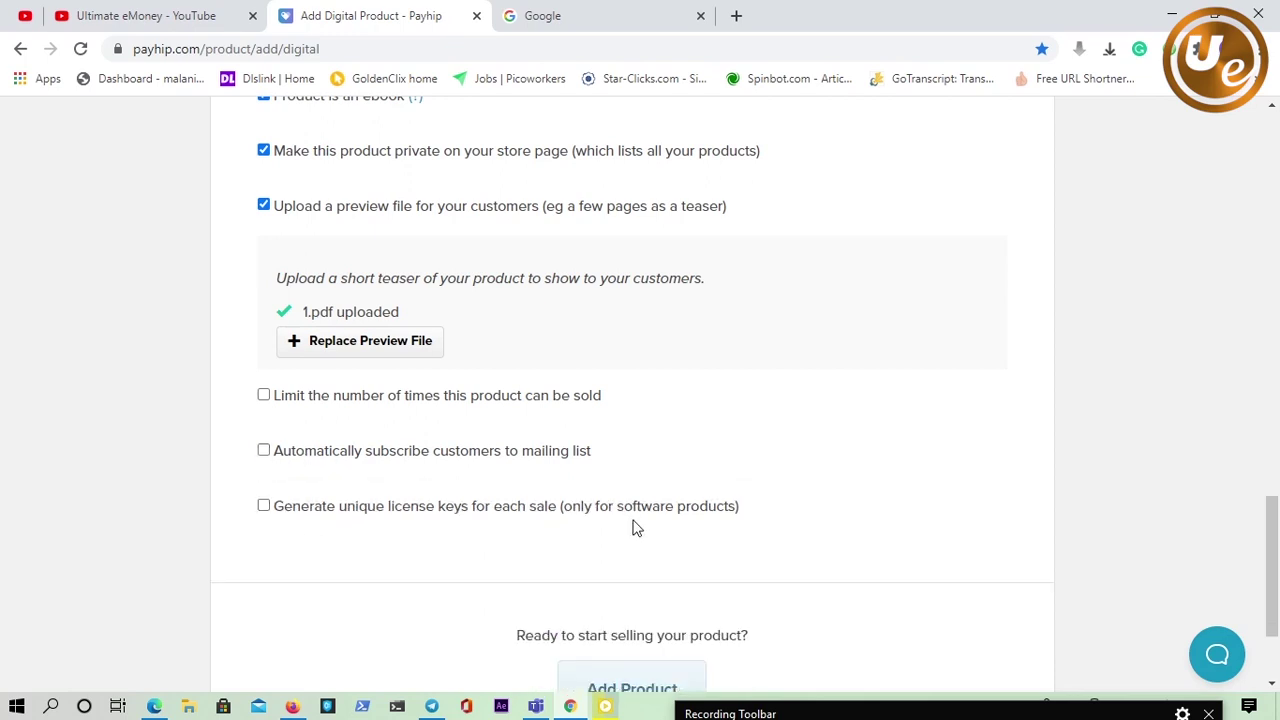
Review the whole product form, checking the uploaded file, title, price, cover, description and advanced options
scroll(520, 510, down, 1)
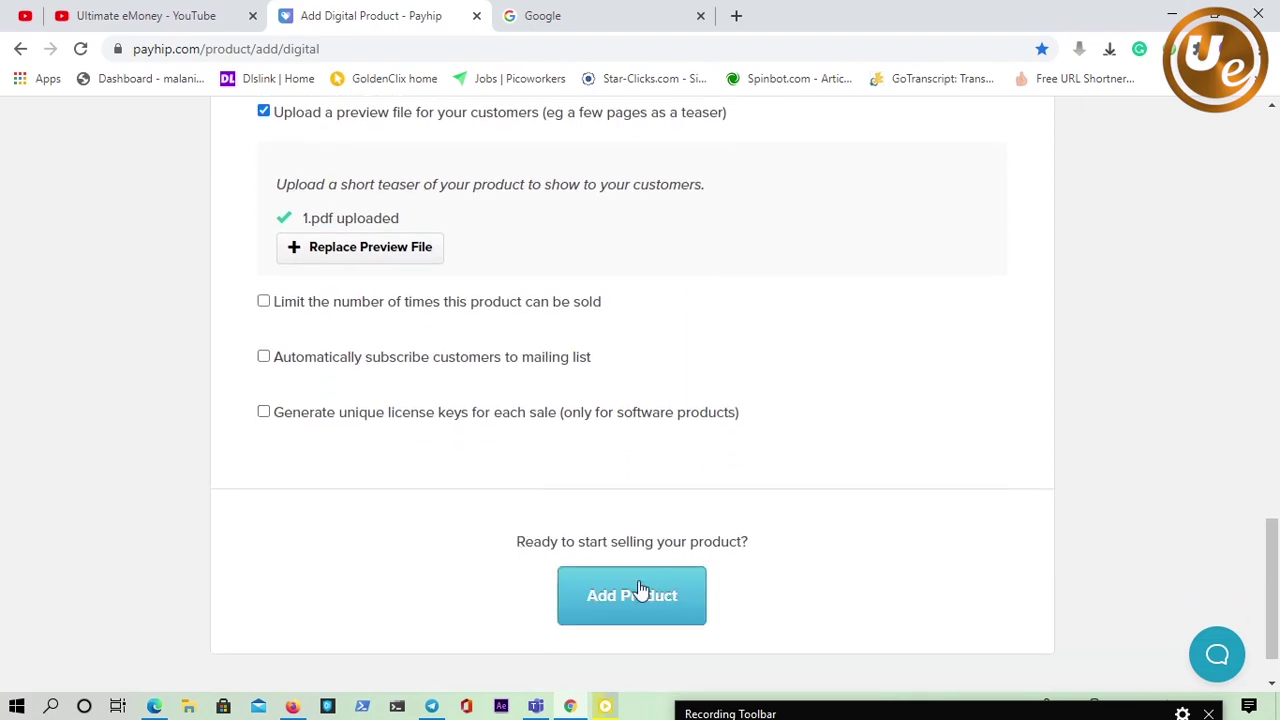
scroll(678, 470, up, 8)
scroll(678, 470, up, 10)
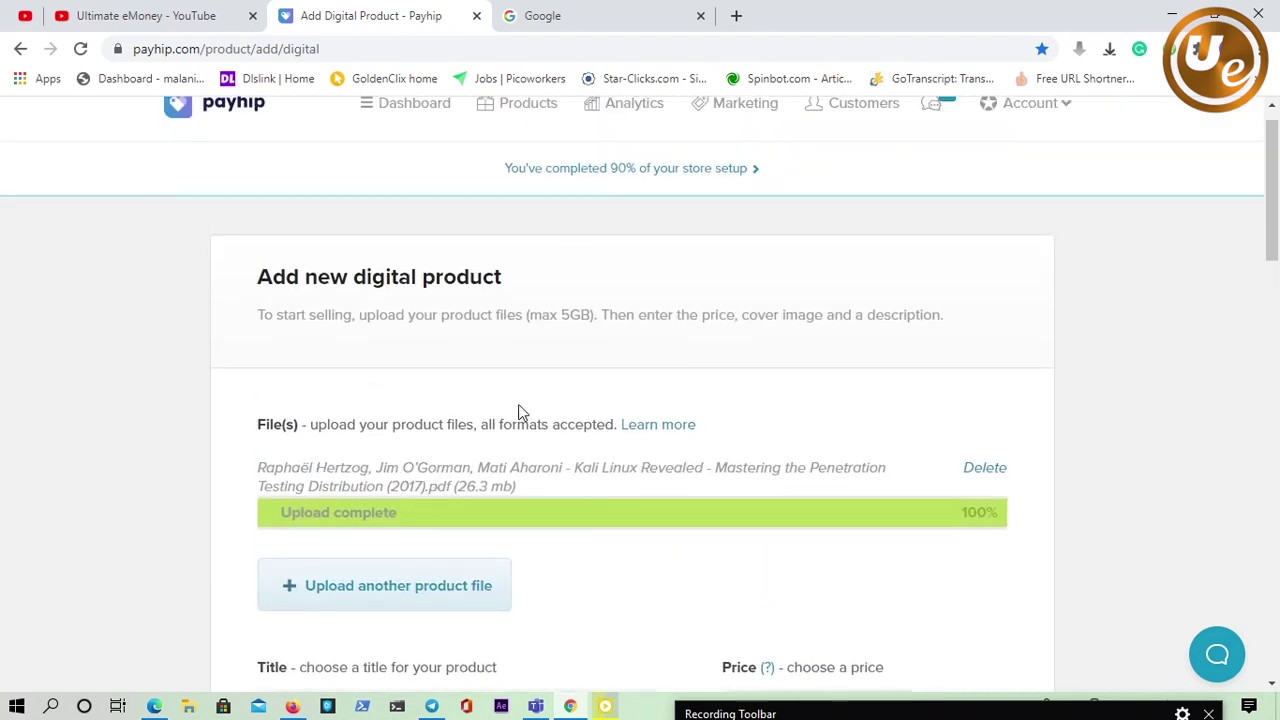
scroll(520, 404, down, 2)
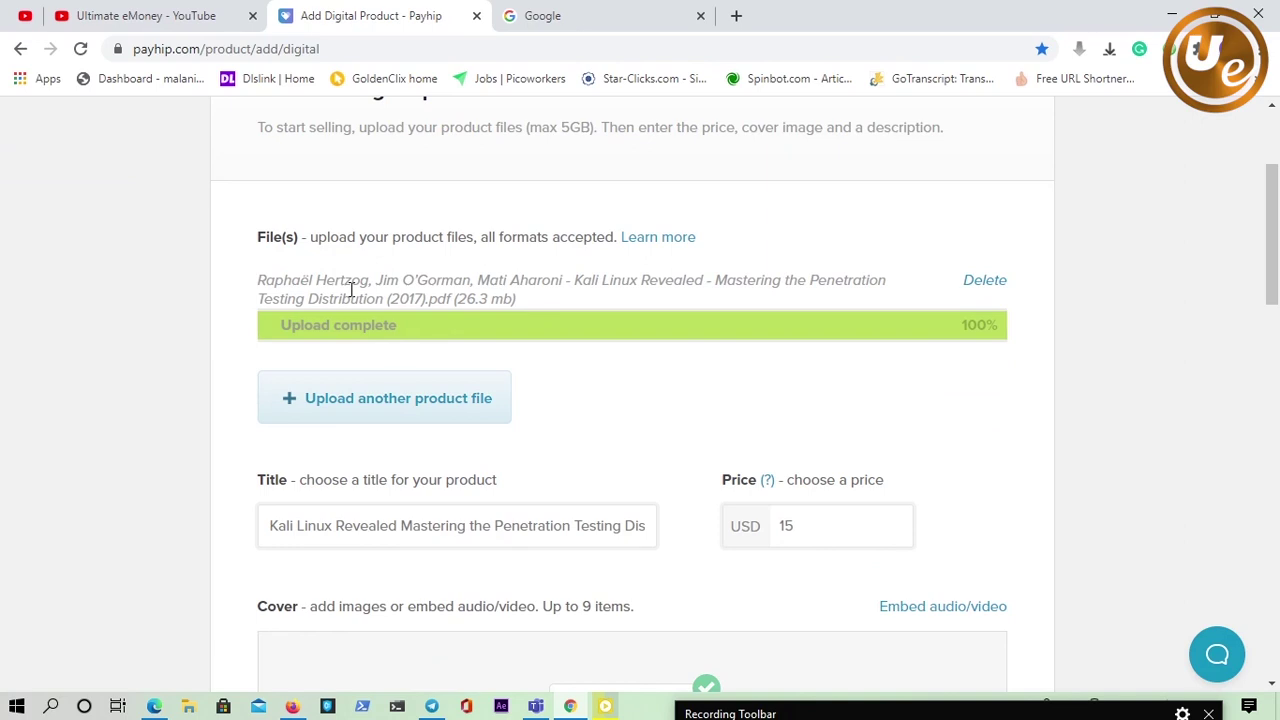
drag(548, 300, 268, 290)
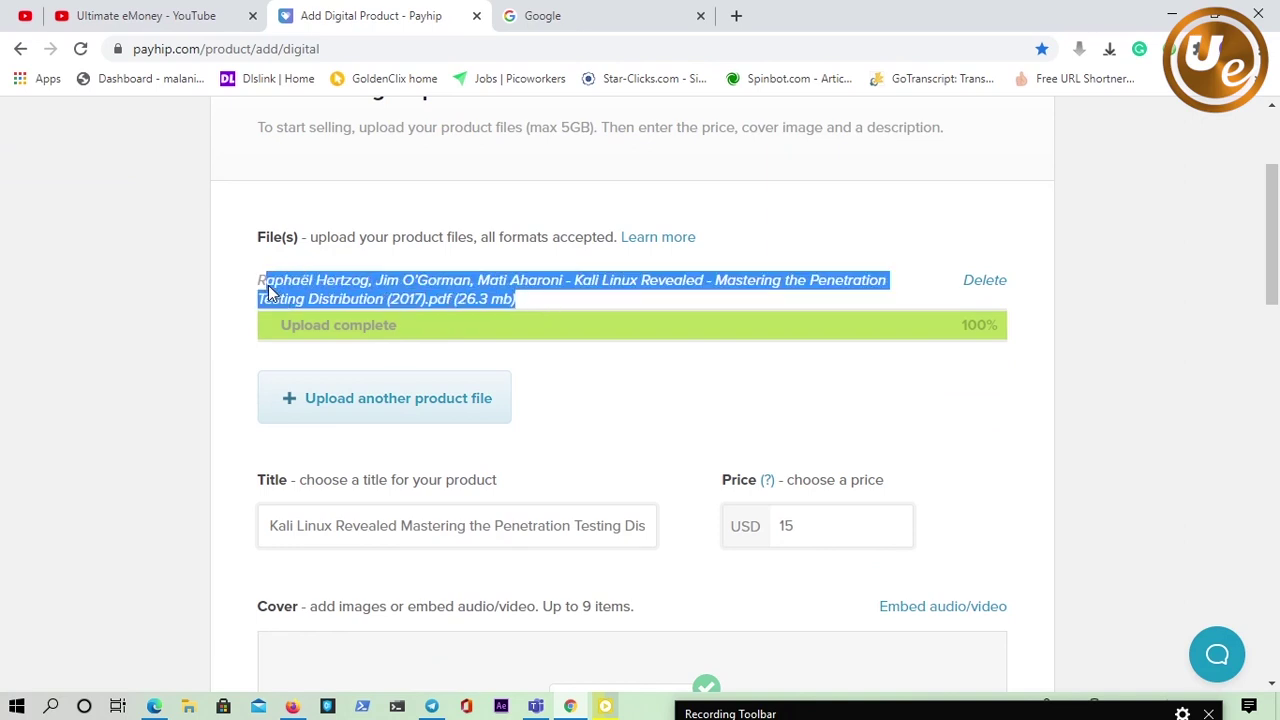
scroll(589, 394, down, 1)
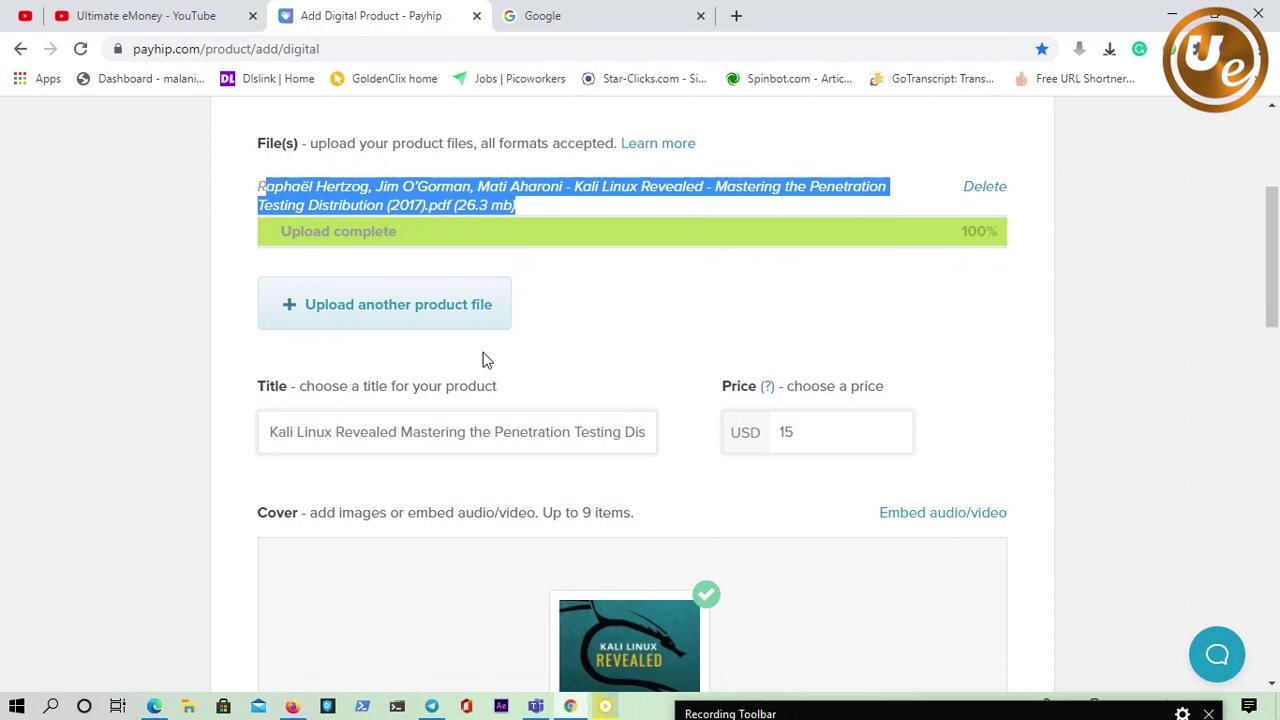
scroll(452, 349, down, 1)
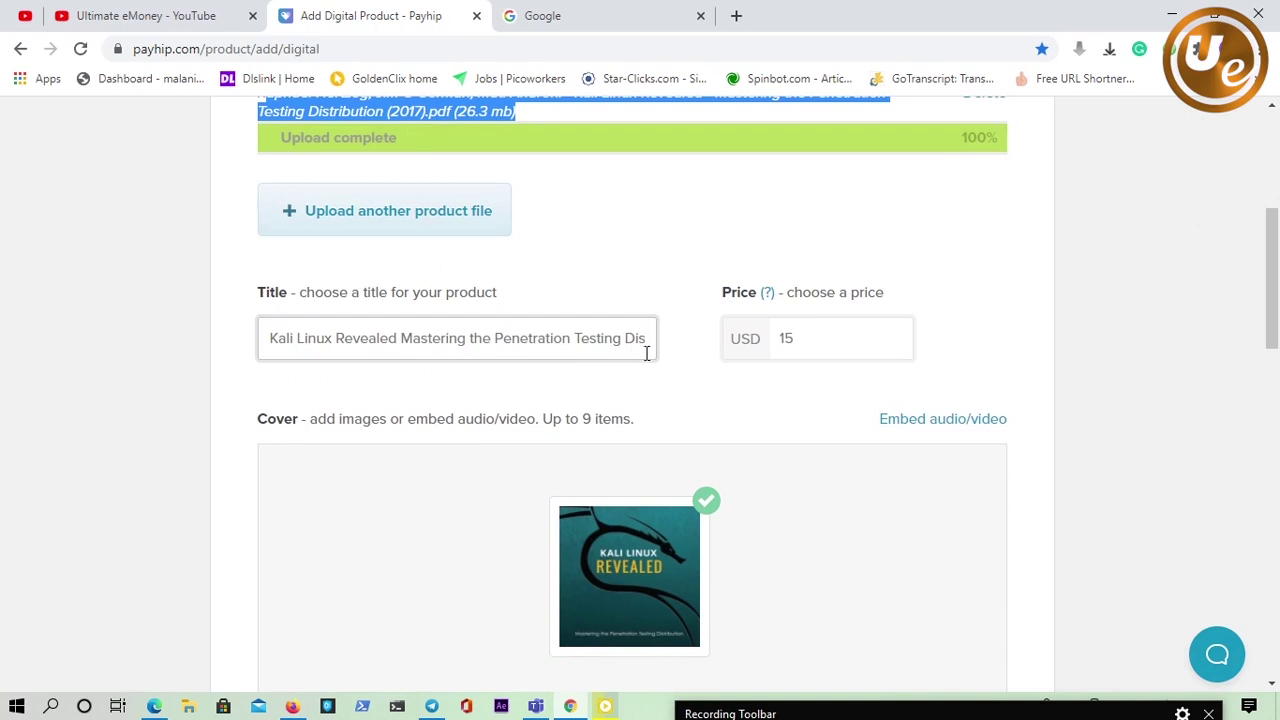
scroll(641, 350, down, 4)
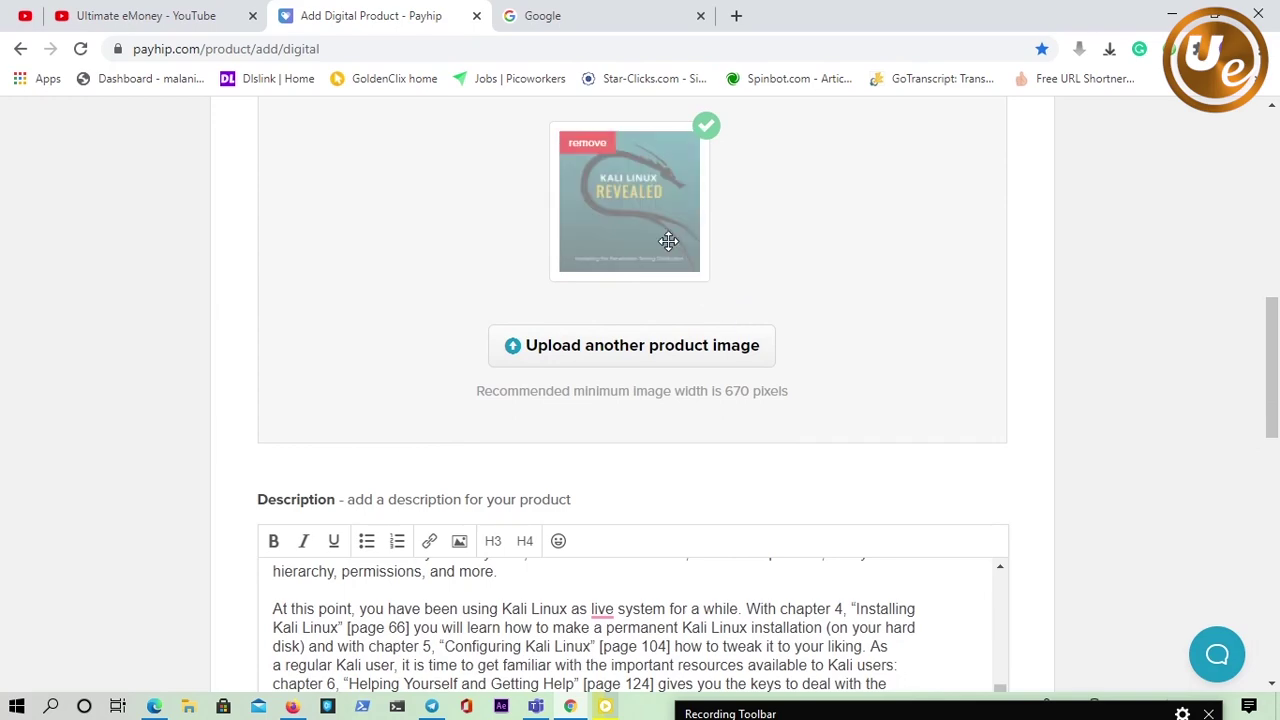
scroll(655, 270, down, 2)
scroll(630, 293, down, 1)
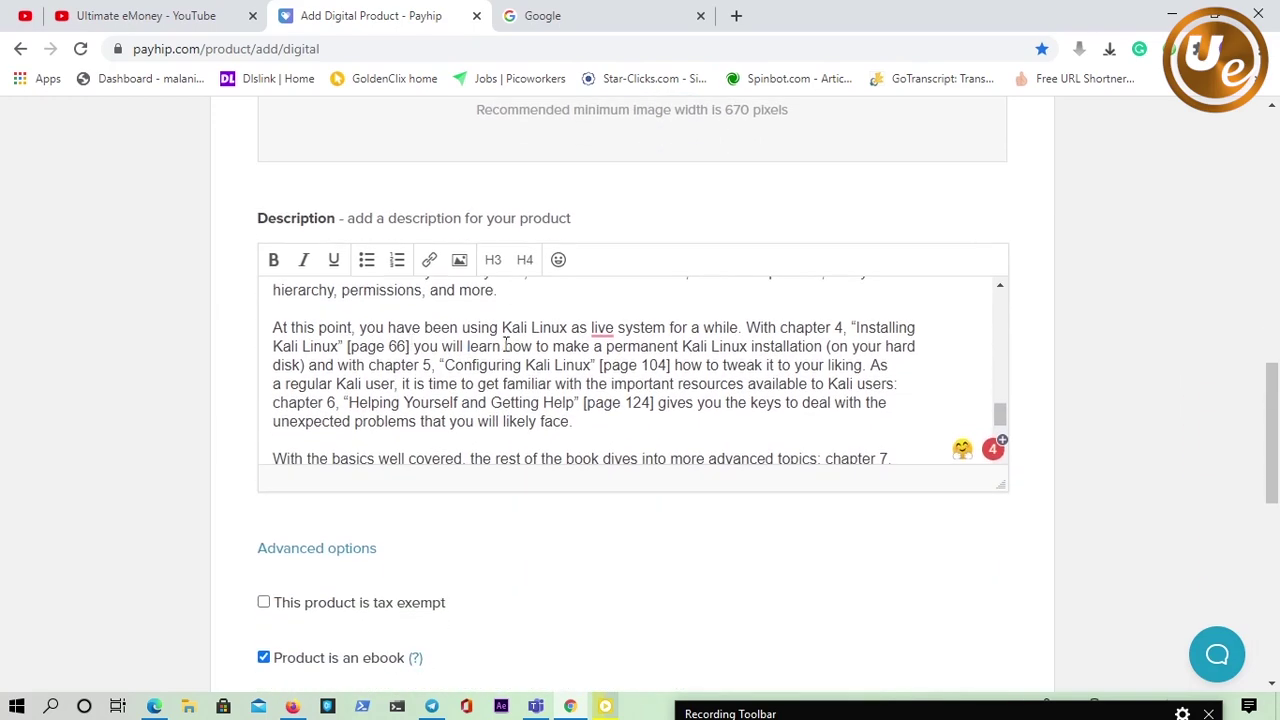
scroll(558, 346, down, 3)
scroll(190, 348, down, 4)
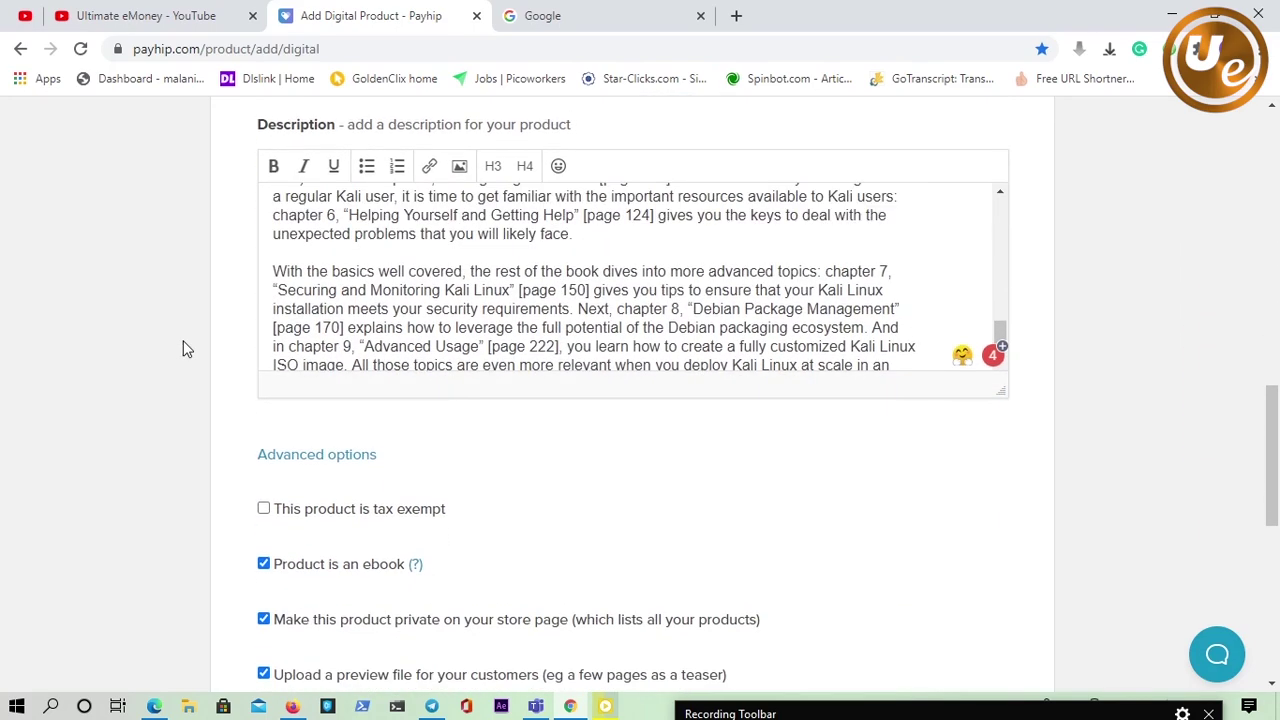
scroll(330, 262, down, 1)
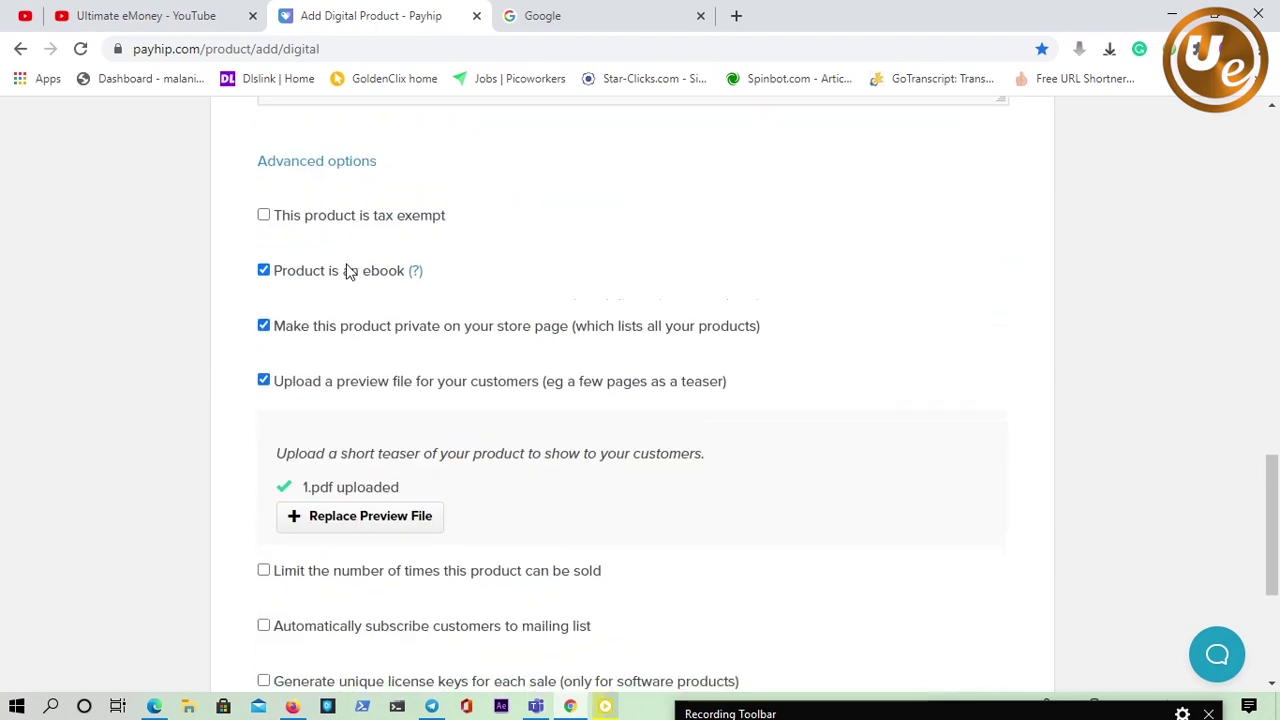
scroll(326, 260, down, 3)
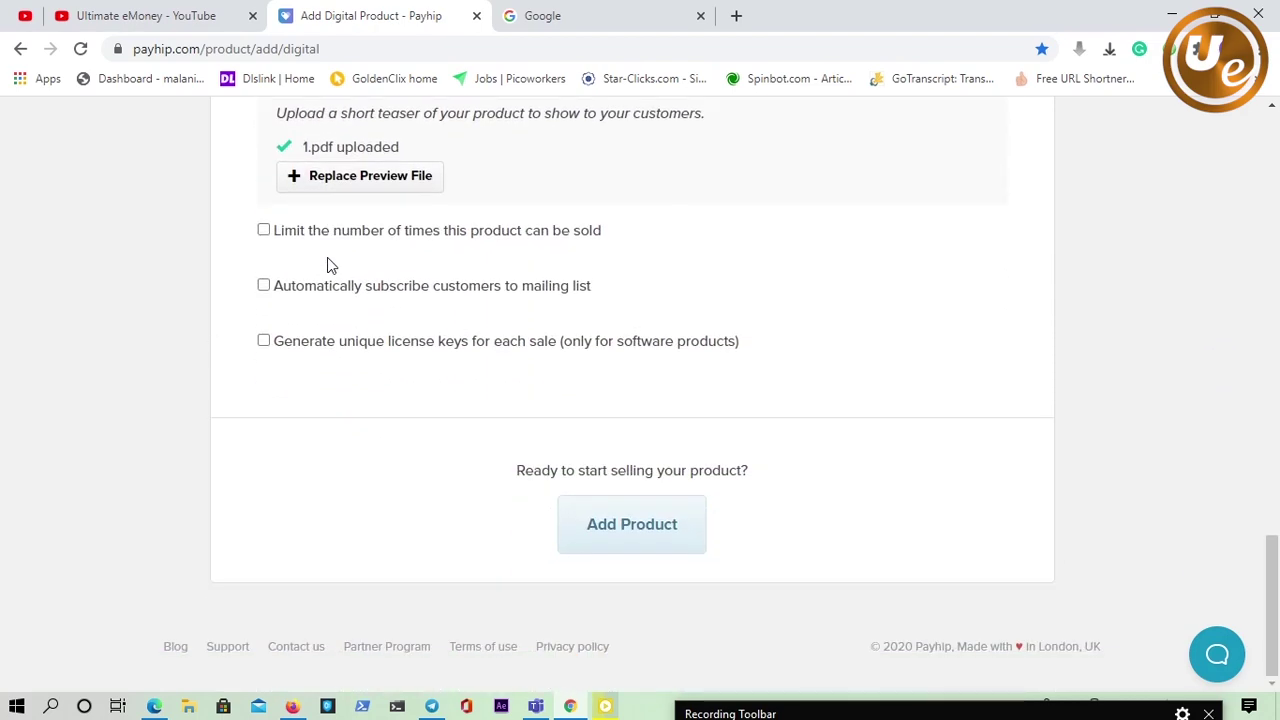
Add the completed Kali Linux Revealed product to the store and open its product page
click(641, 537)
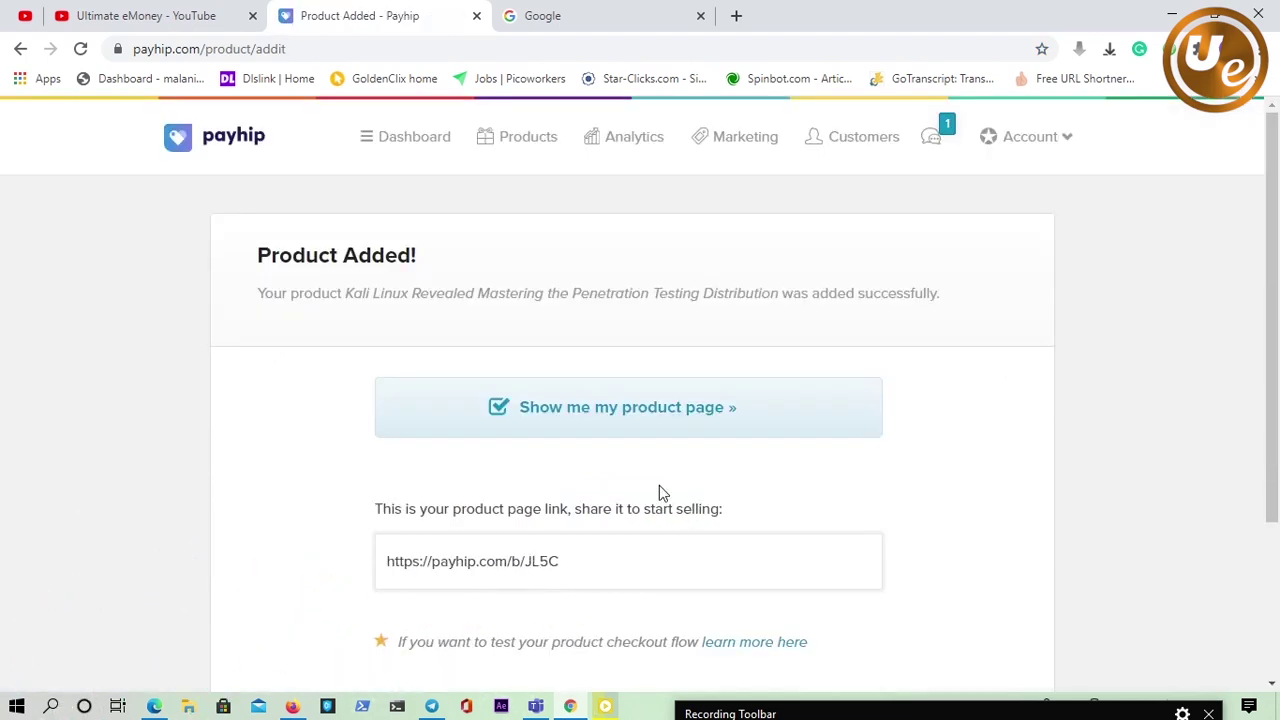
scroll(643, 474, down, 3)
scroll(640, 474, up, 3)
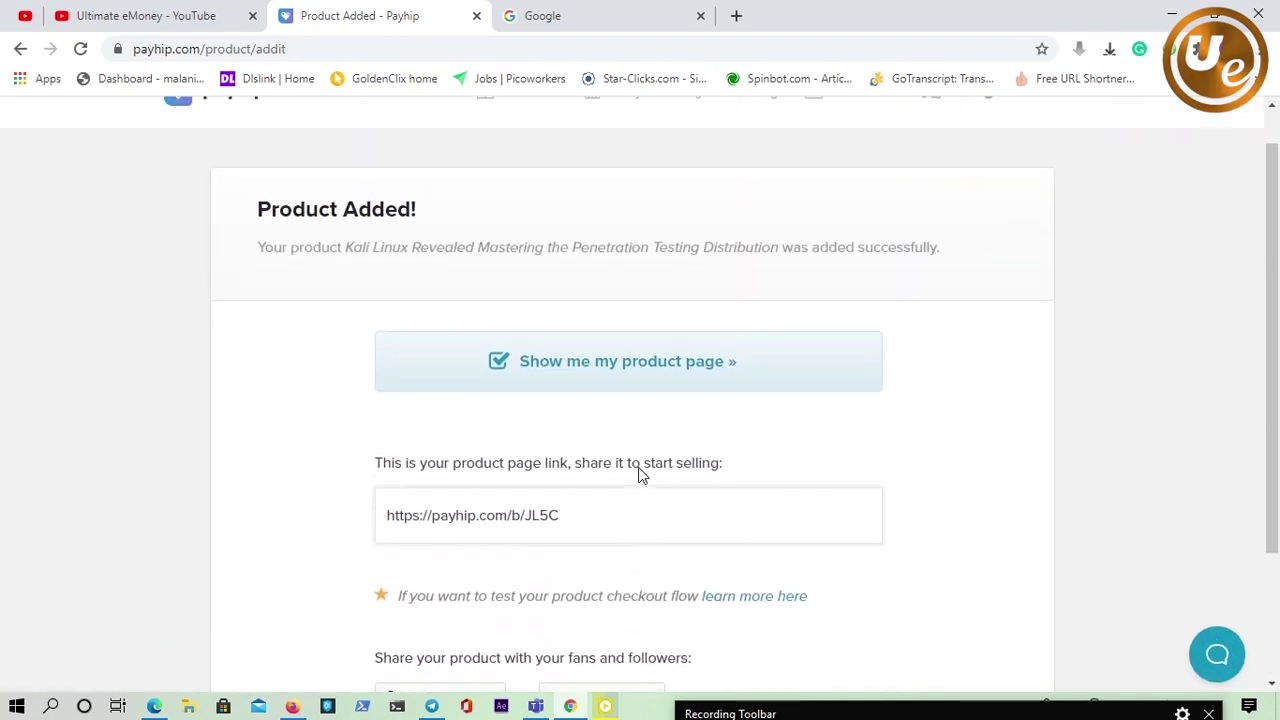
click(600, 428)
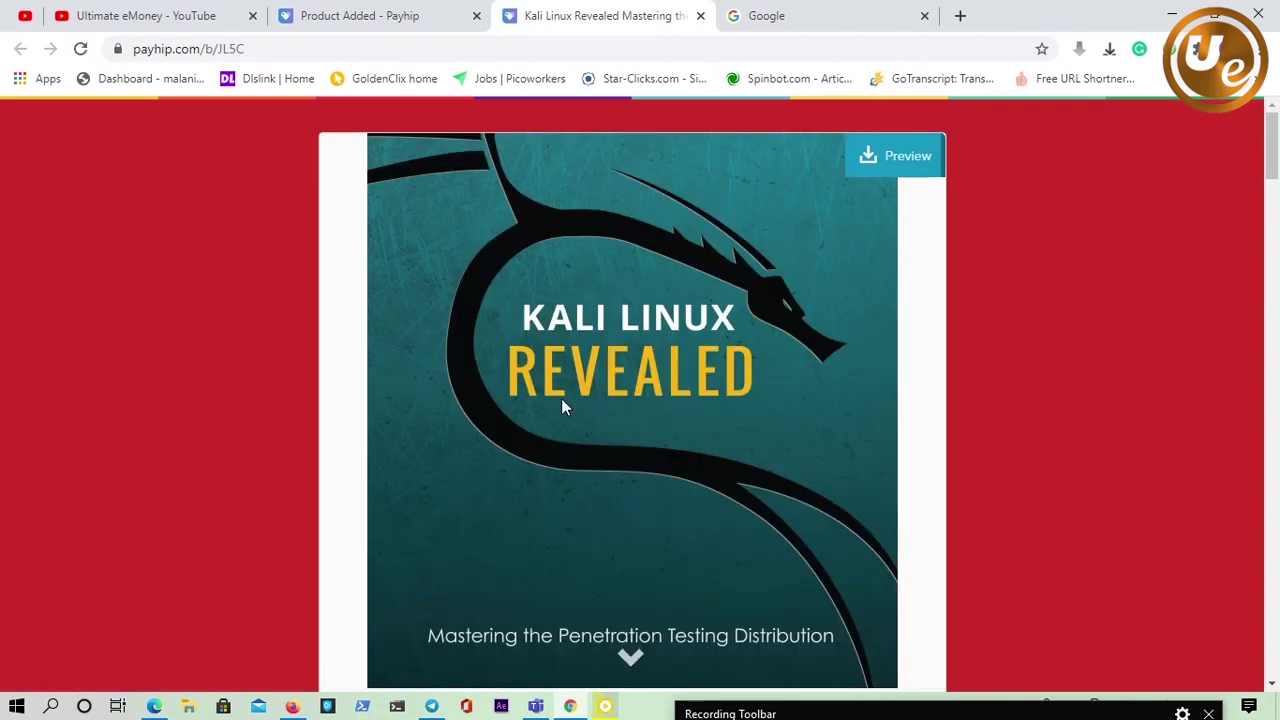
Examine the published product page, including its price, purchase and sharing options, full description and file details
scroll(521, 410, down, 4)
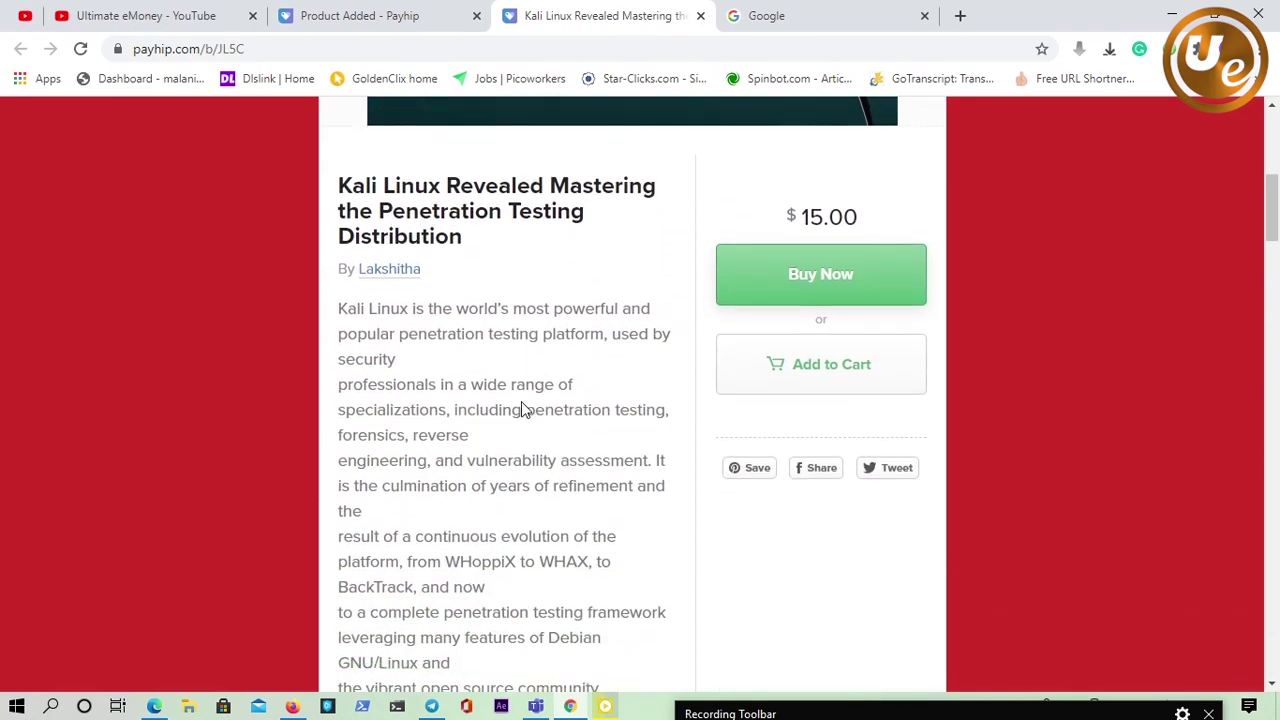
scroll(521, 410, down, 1)
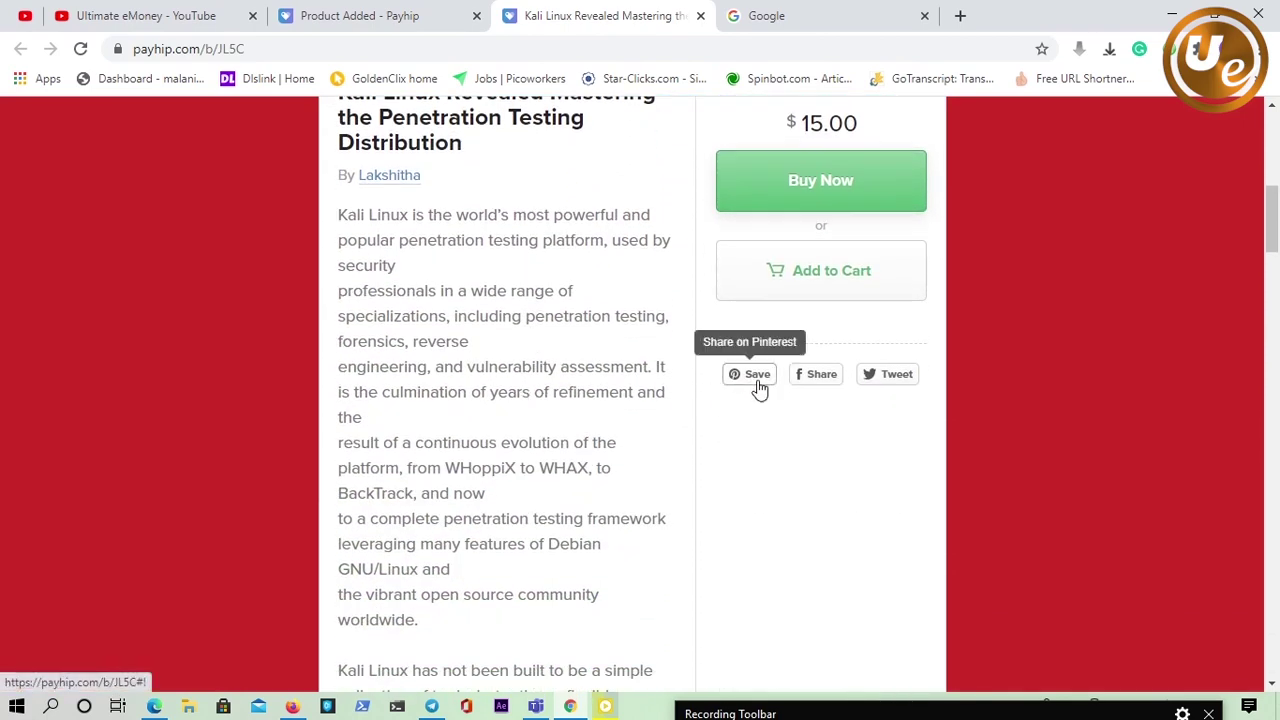
scroll(711, 354, up, 2)
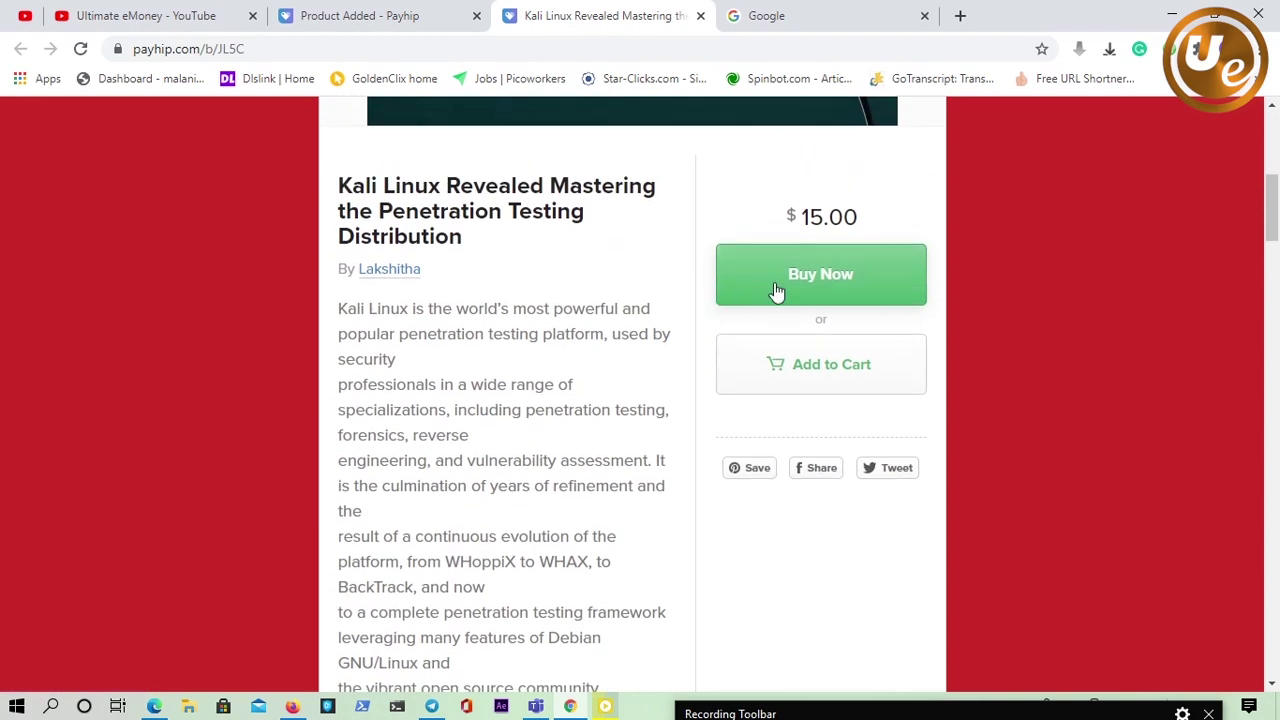
scroll(622, 327, down, 6)
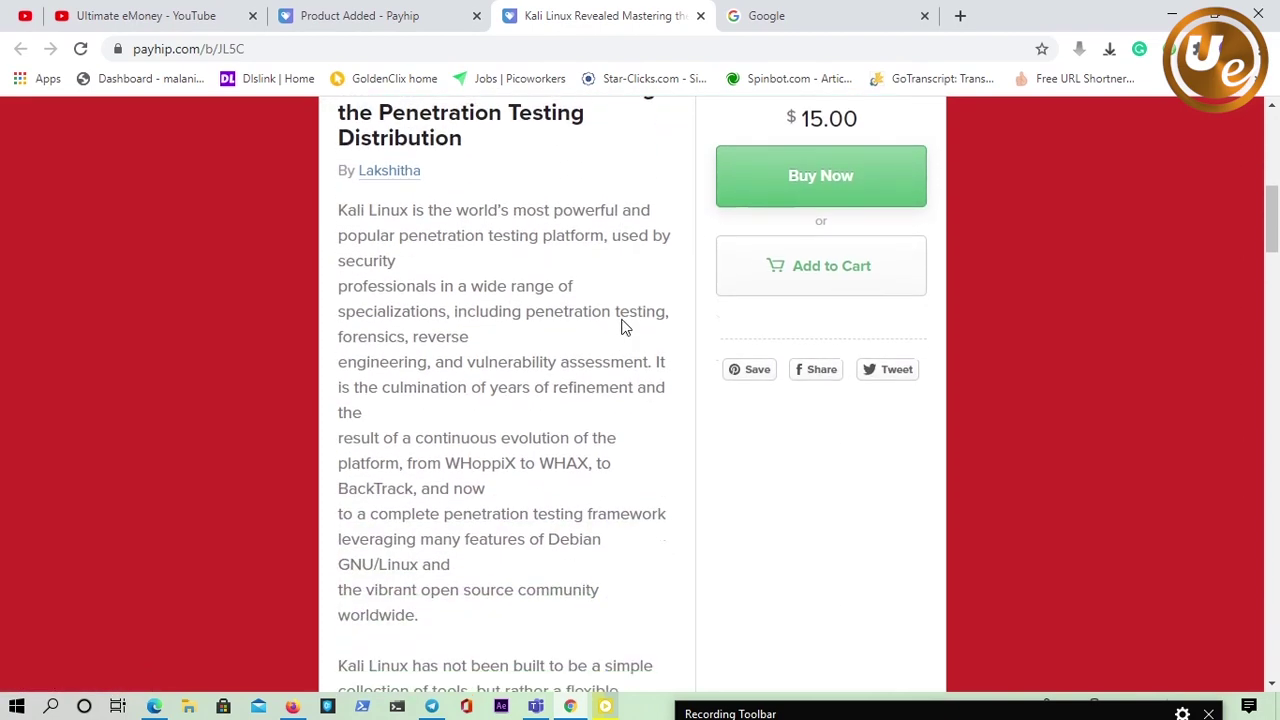
scroll(620, 327, down, 10)
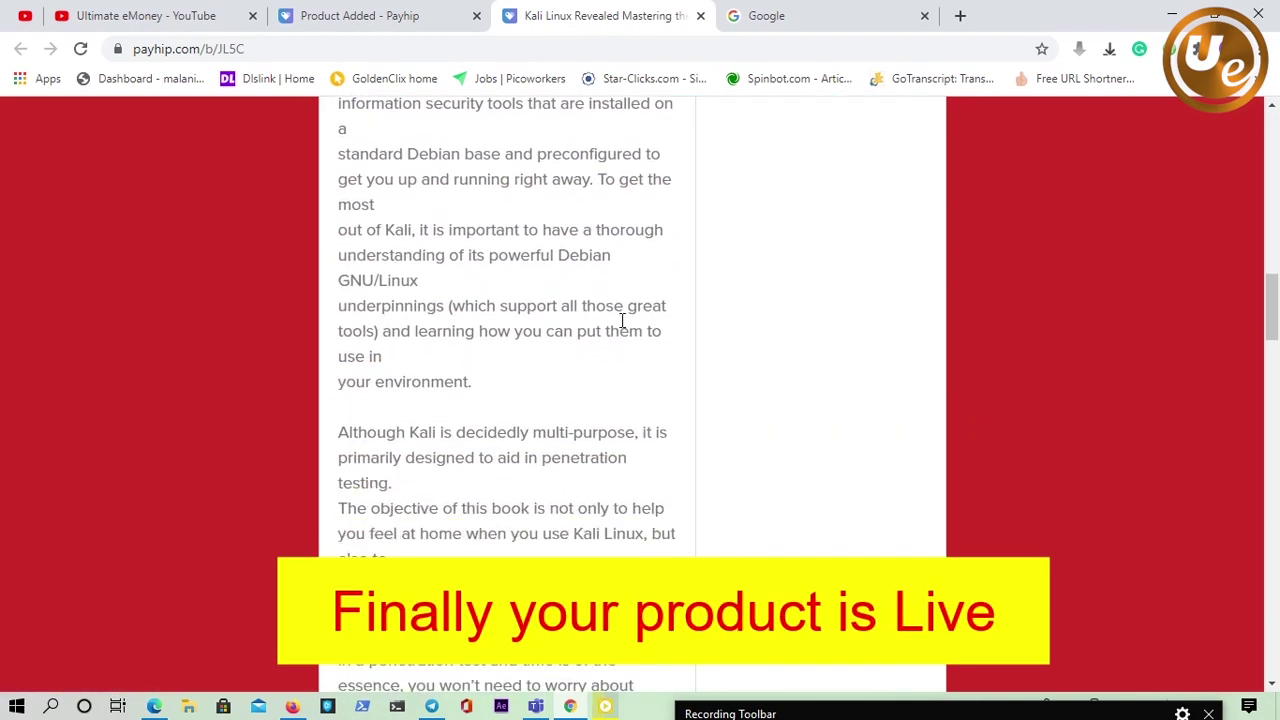
scroll(620, 328, down, 10)
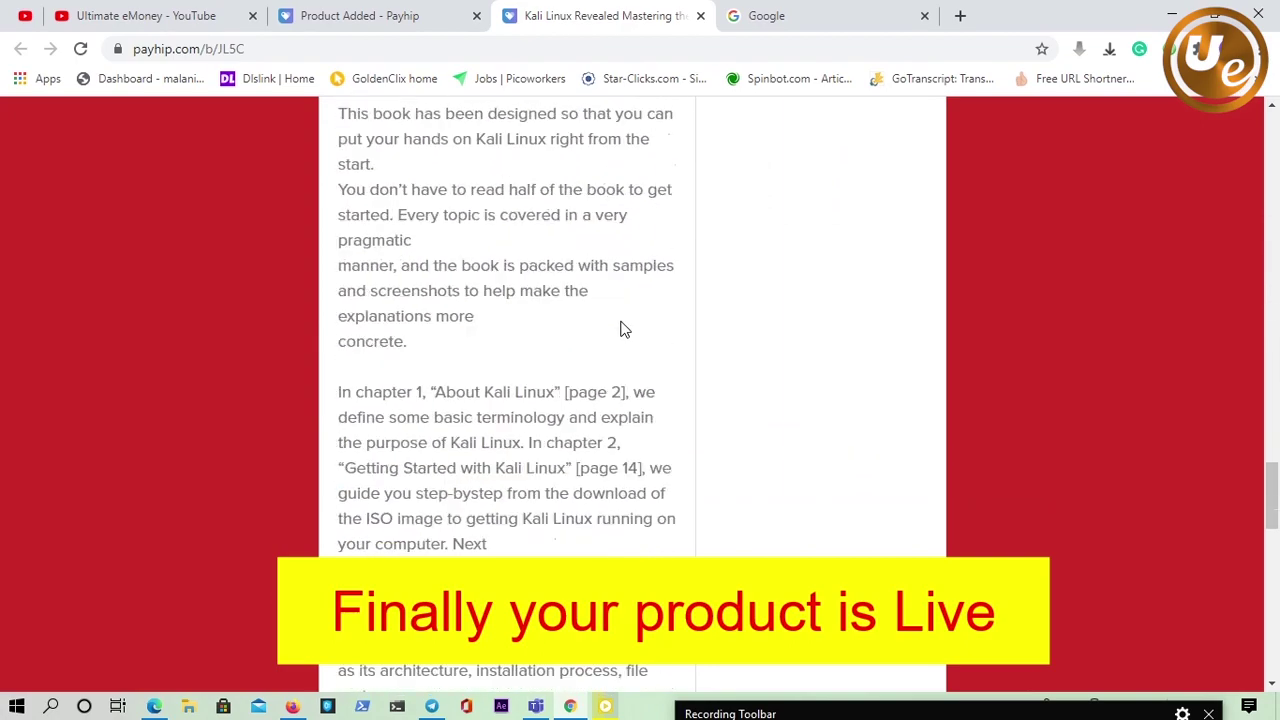
scroll(620, 330, down, 1)
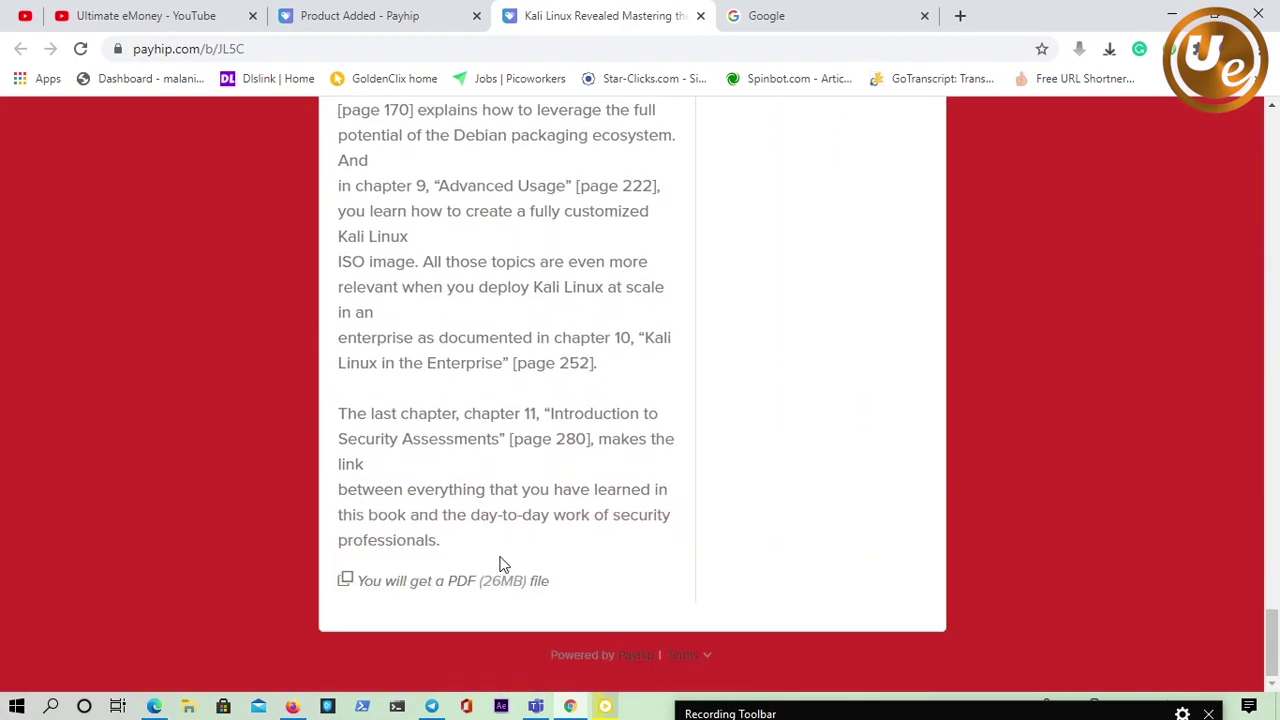